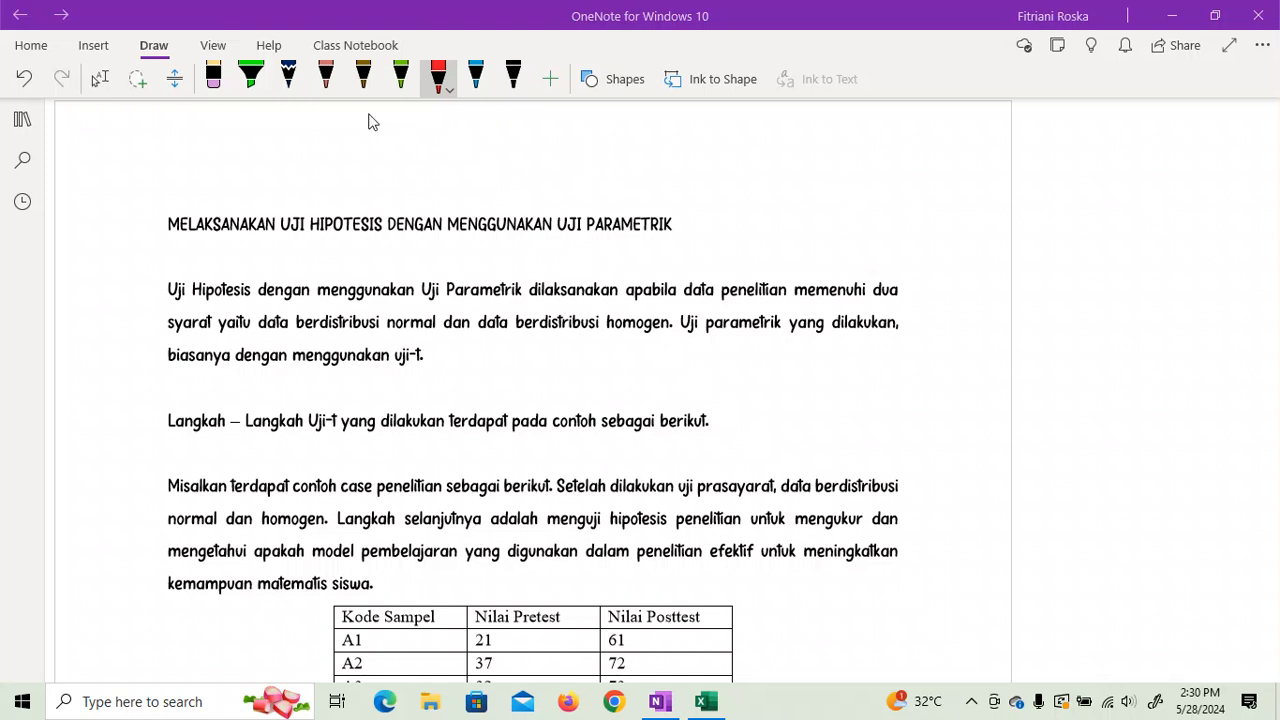
Examine the hypothesis-test notes from the introduction through the sample score table to the Hipotesis section
click(105, 77)
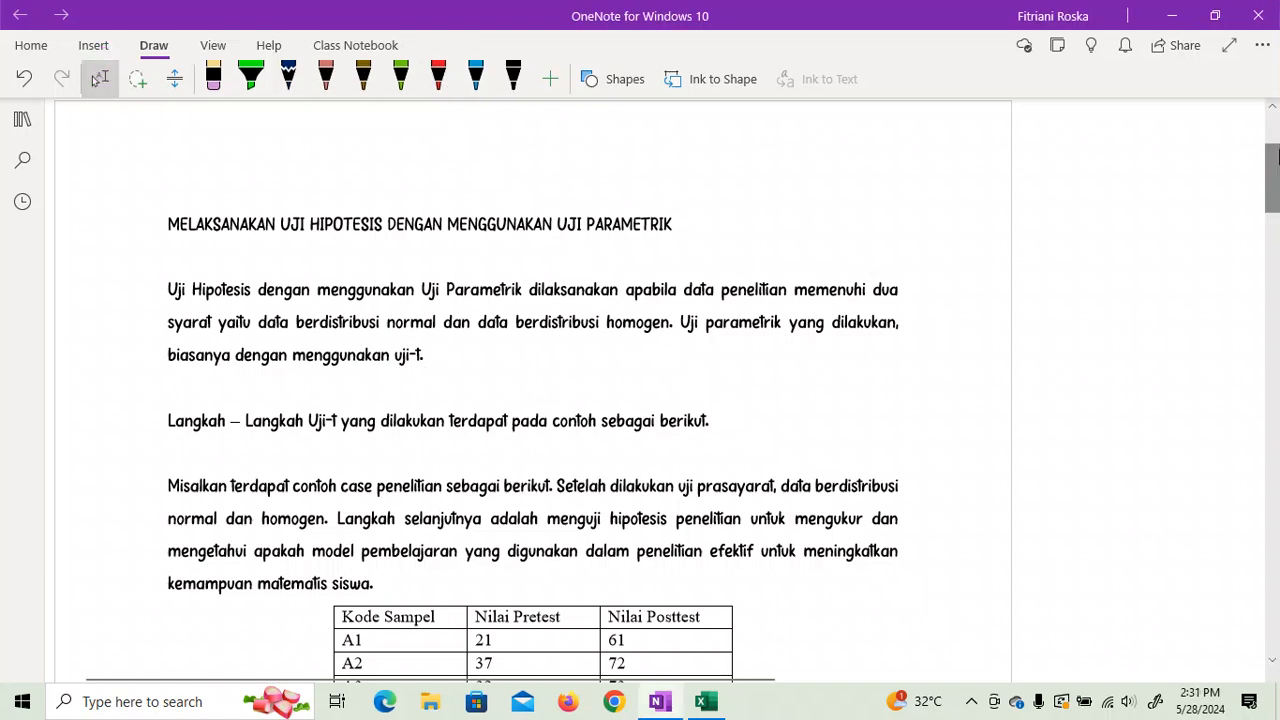
drag(1274, 165, 1277, 215)
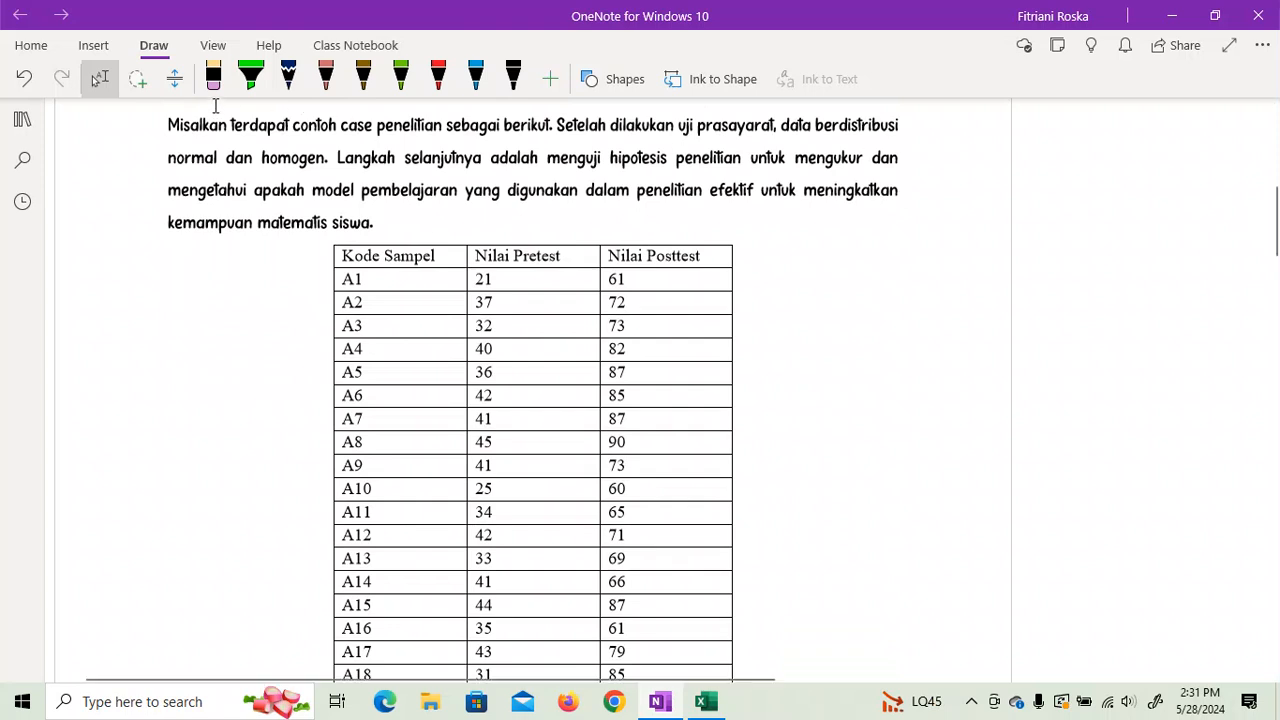
click(106, 80)
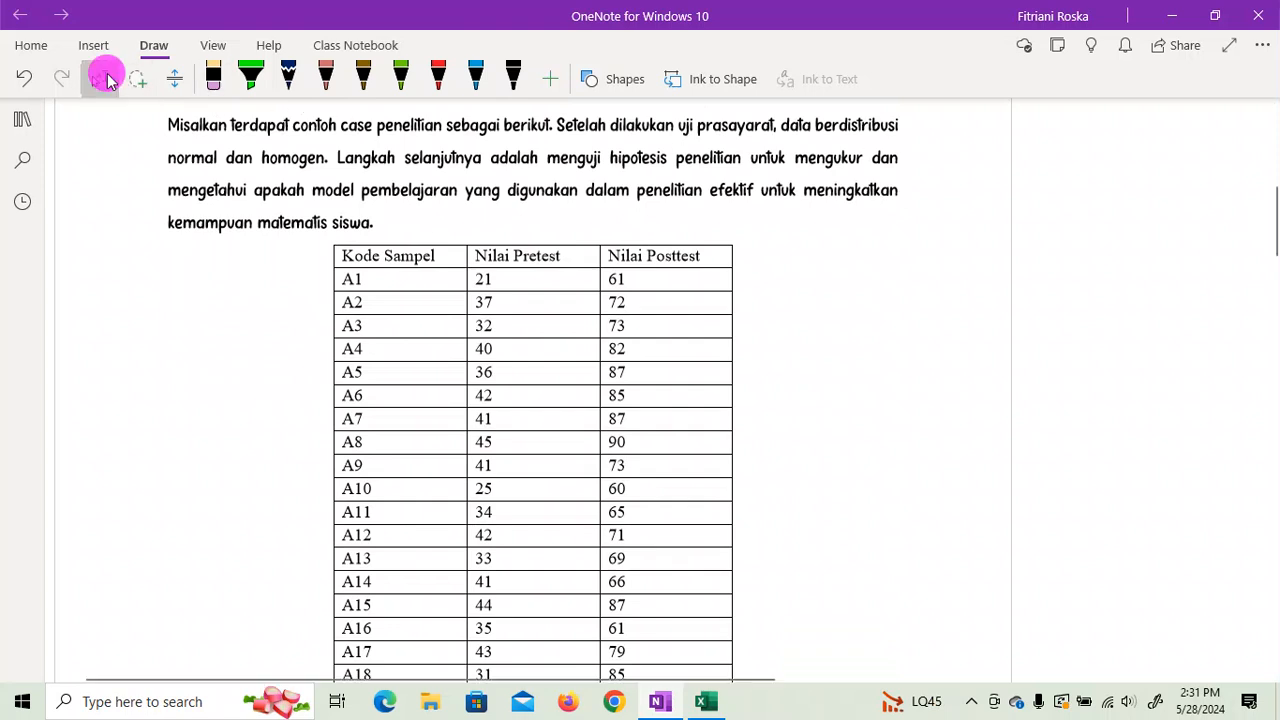
click(1276, 229)
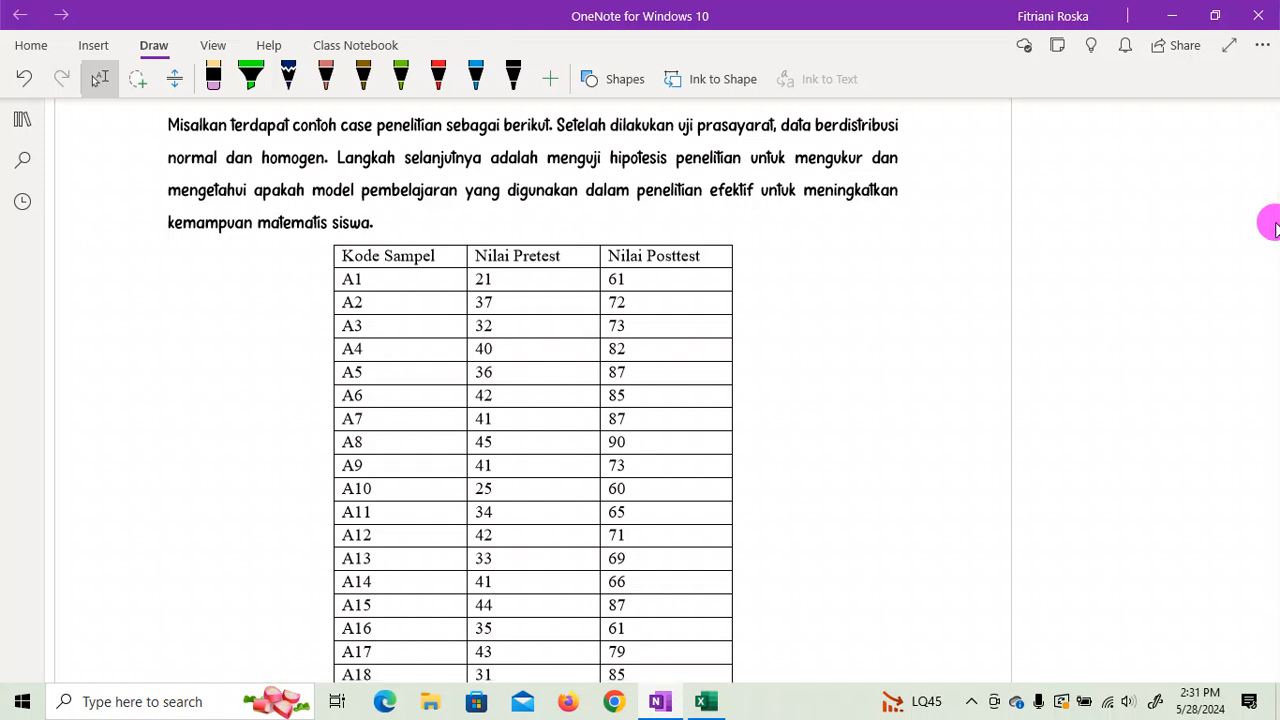
drag(1276, 229, 1272, 284)
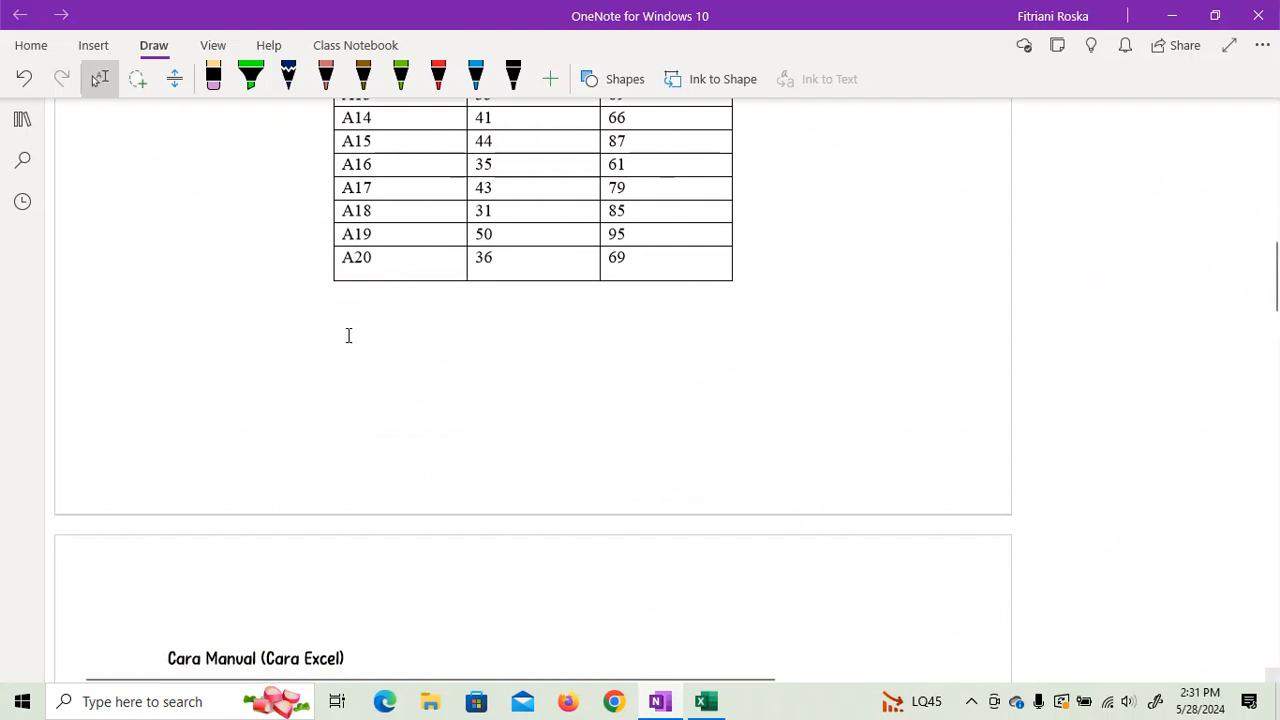
click(137, 79)
click(1276, 283)
drag(1276, 283, 1274, 342)
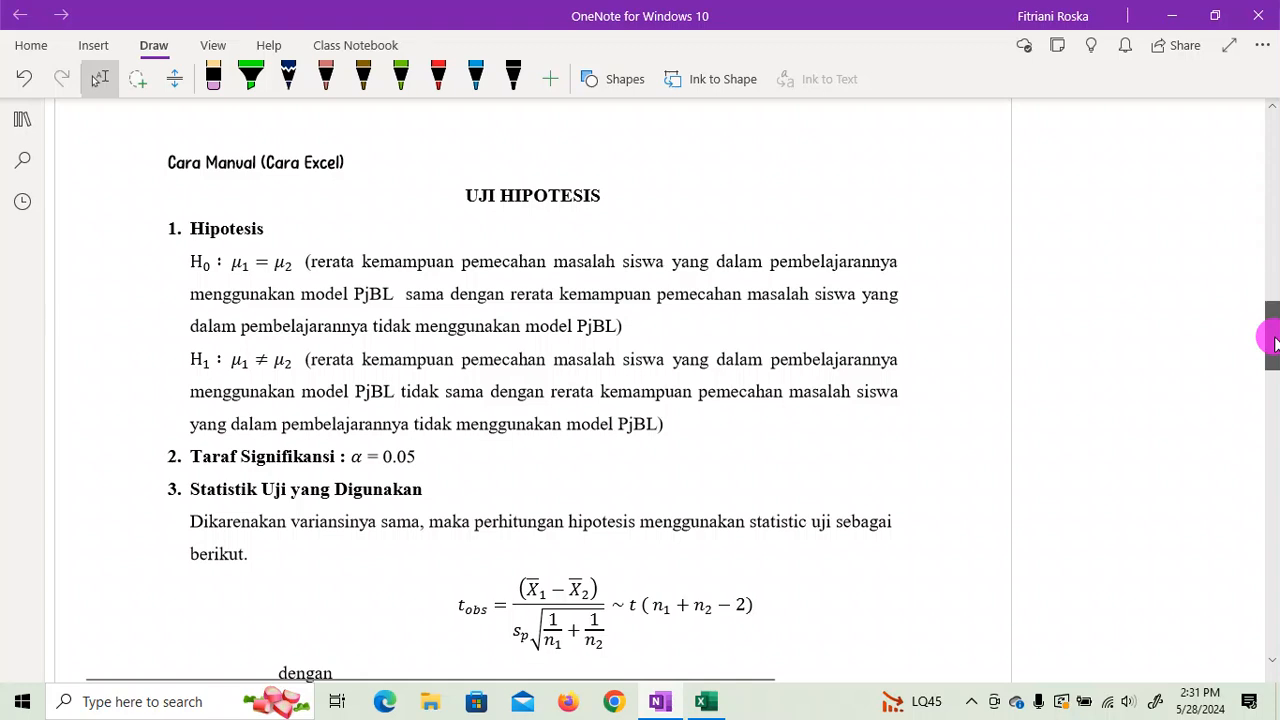
drag(1274, 342, 1274, 334)
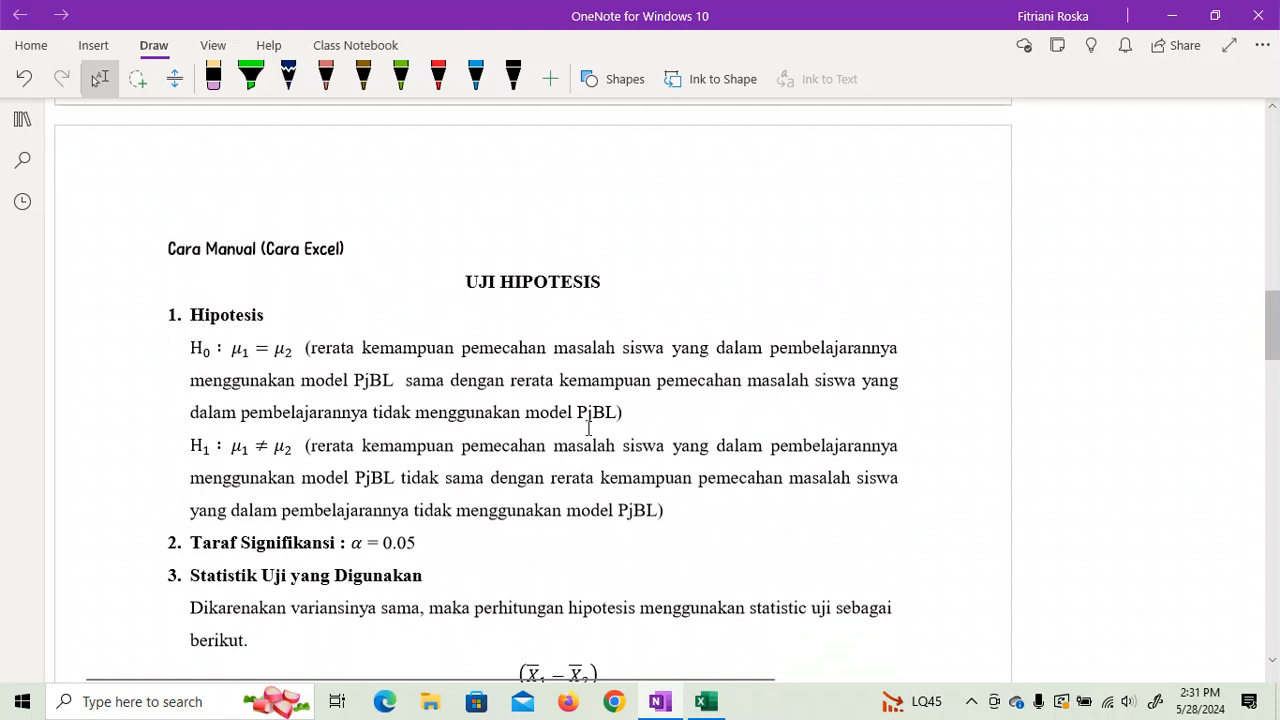
Underline μ1 and μ2 in the H0 line with the red pen and handwrite pretest and posttest above them
click(438, 78)
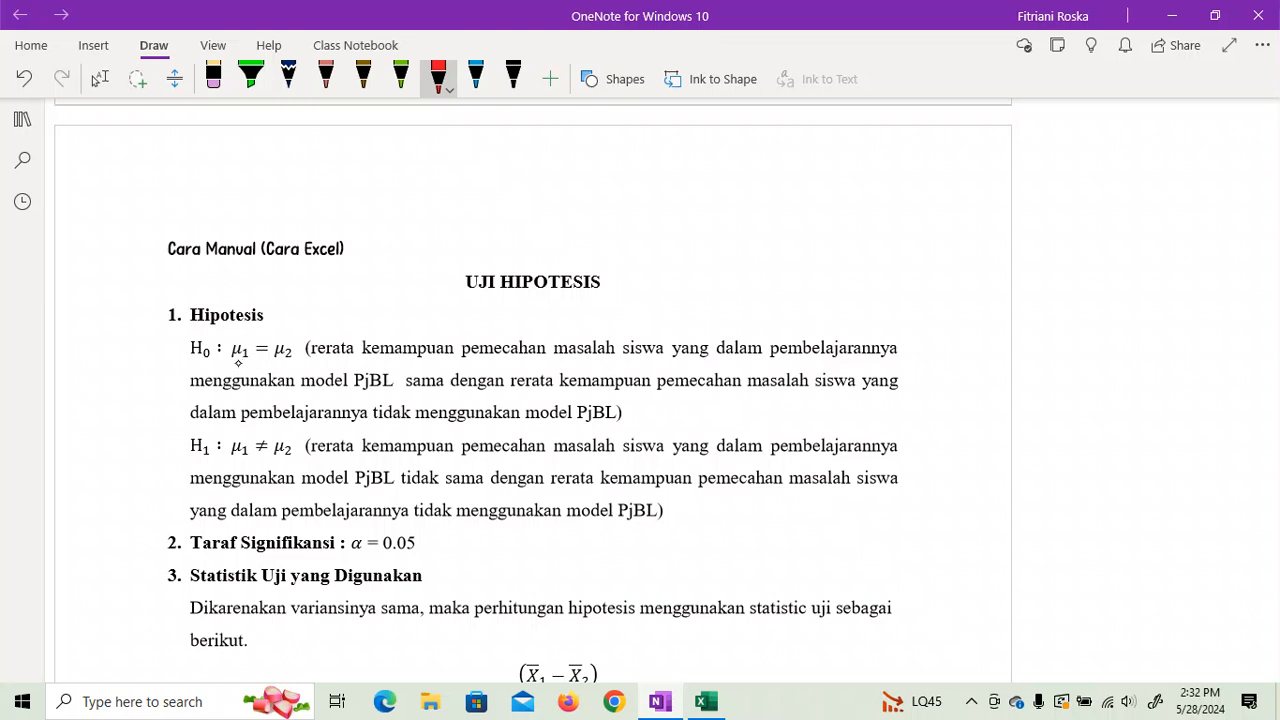
drag(232, 361, 293, 361)
mouse_move(242, 322)
mouse_down()
mouse_move(238, 344)
mouse_move(280, 312)
mouse_move(308, 326)
mouse_move(350, 310)
mouse_up()
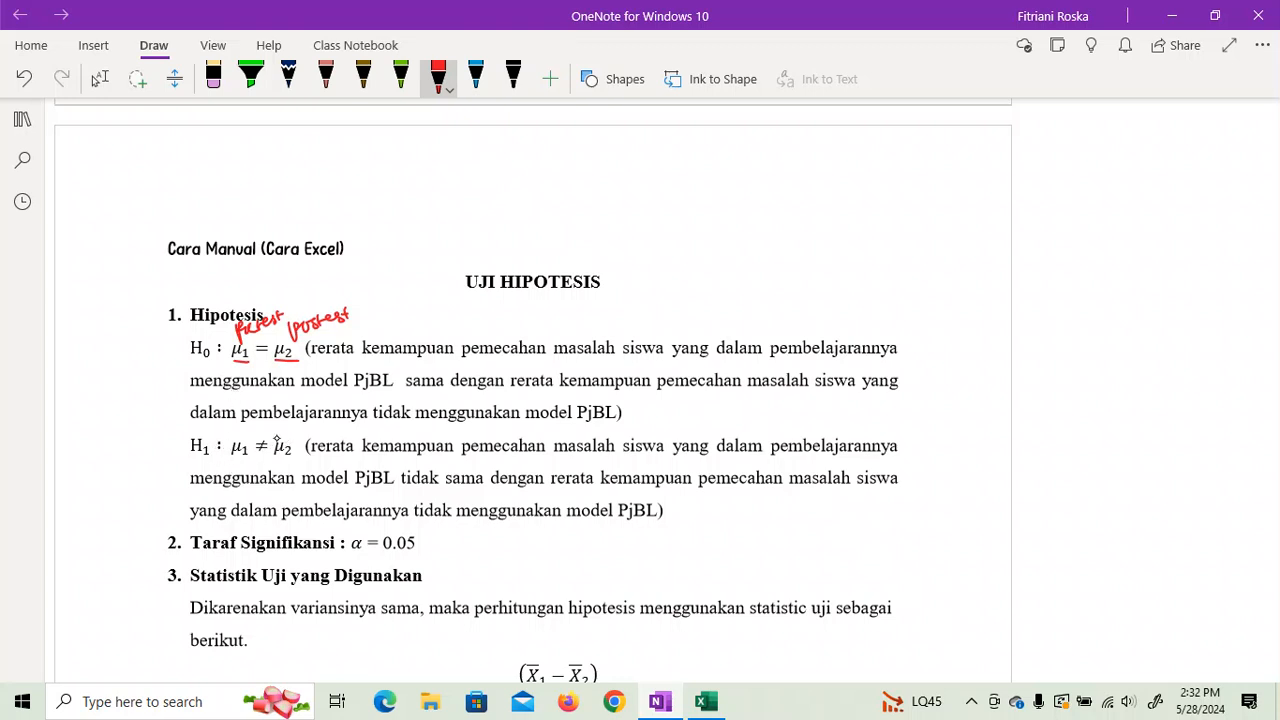
Circle the ≠ sign in H1 in red, and circle the significance level 0.05 with an arrow to a handwritten 5%
drag(276, 436, 272, 432)
mouse_move(426, 543)
mouse_down()
mouse_move(464, 530)
mouse_move(476, 544)
mouse_move(468, 532)
mouse_up()
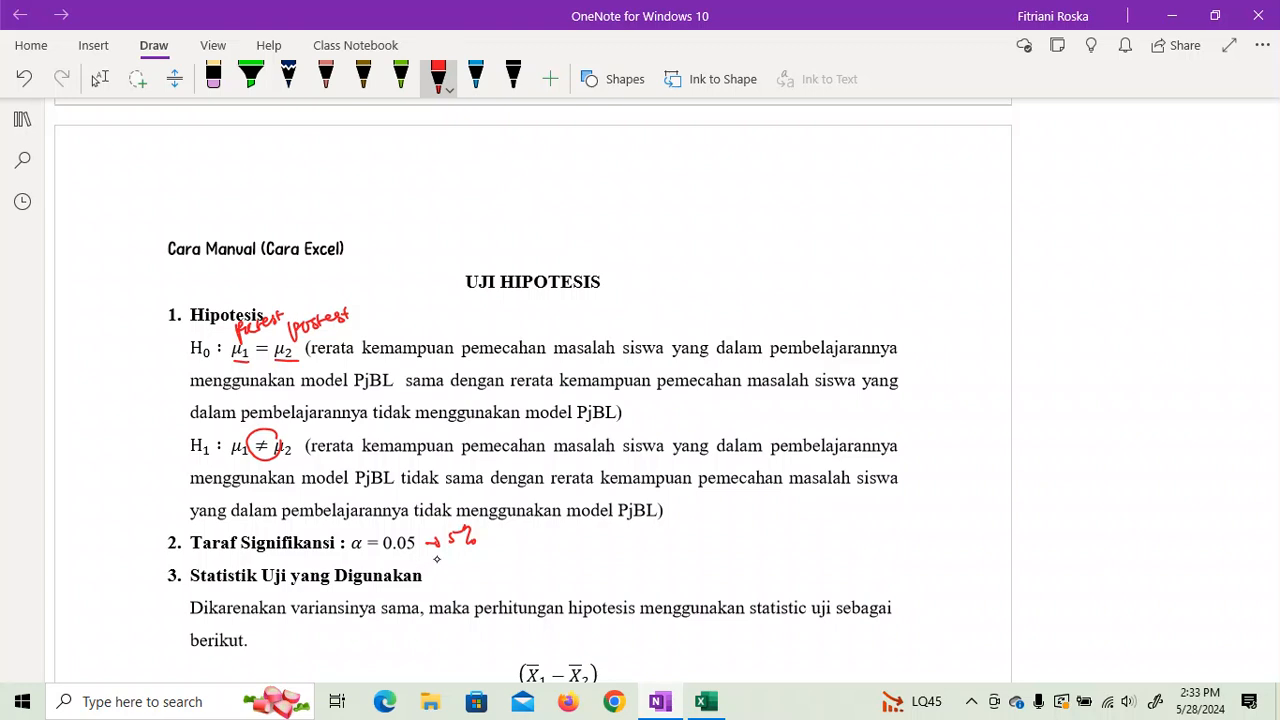
mouse_move(422, 538)
mouse_down()
mouse_move(380, 540)
mouse_move(424, 522)
mouse_up()
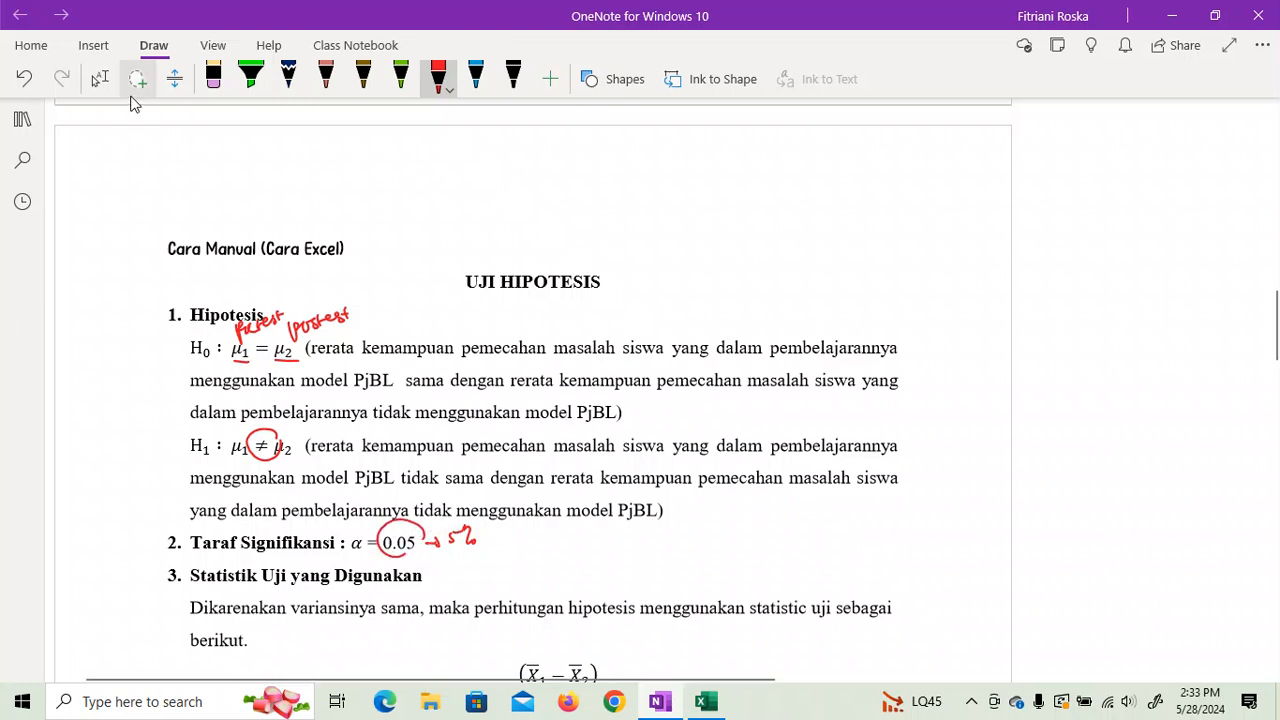
Circle sp in the tobs formula with the red pen and draw an arrow from it down to sp²
click(100, 79)
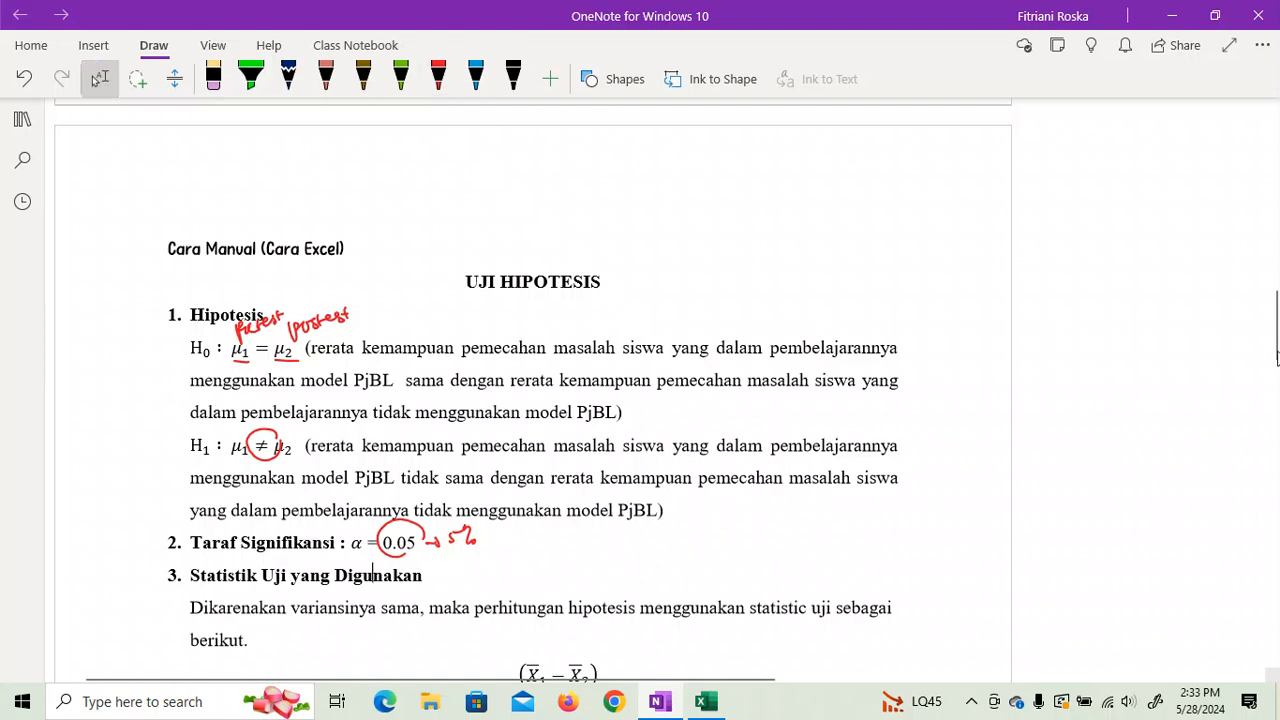
drag(1271, 338, 1267, 370)
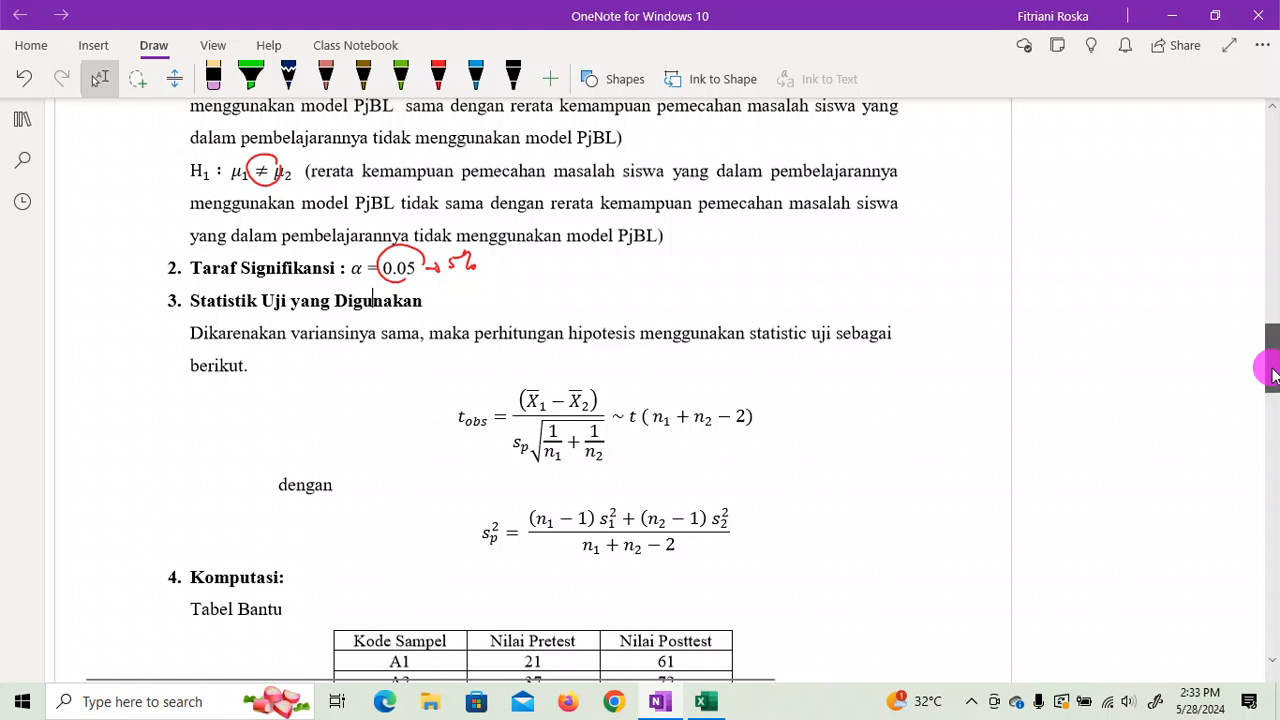
drag(1274, 375, 1274, 380)
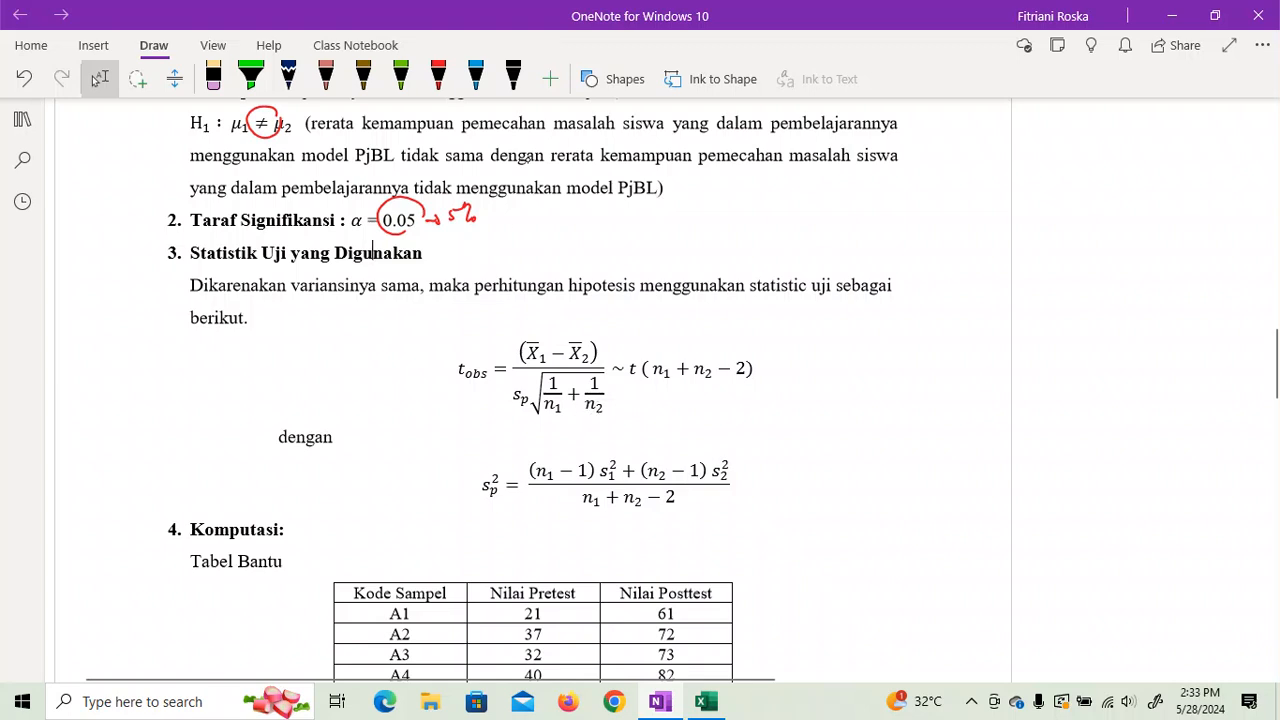
click(438, 78)
mouse_move(534, 392)
mouse_down()
mouse_move(506, 412)
mouse_move(536, 396)
mouse_move(497, 471)
mouse_up()
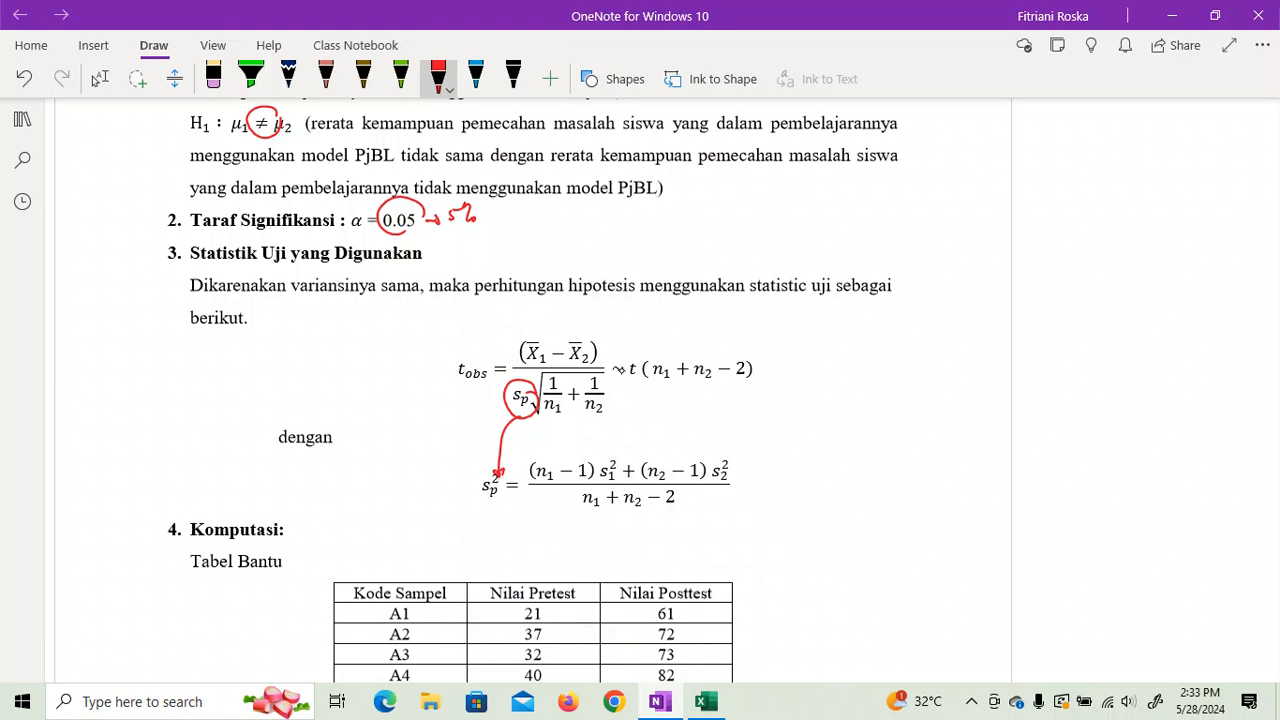
Underline t(n1 + n2 − 2) in red and write a circled df beneath it with the blue pen
drag(634, 381, 752, 373)
click(475, 76)
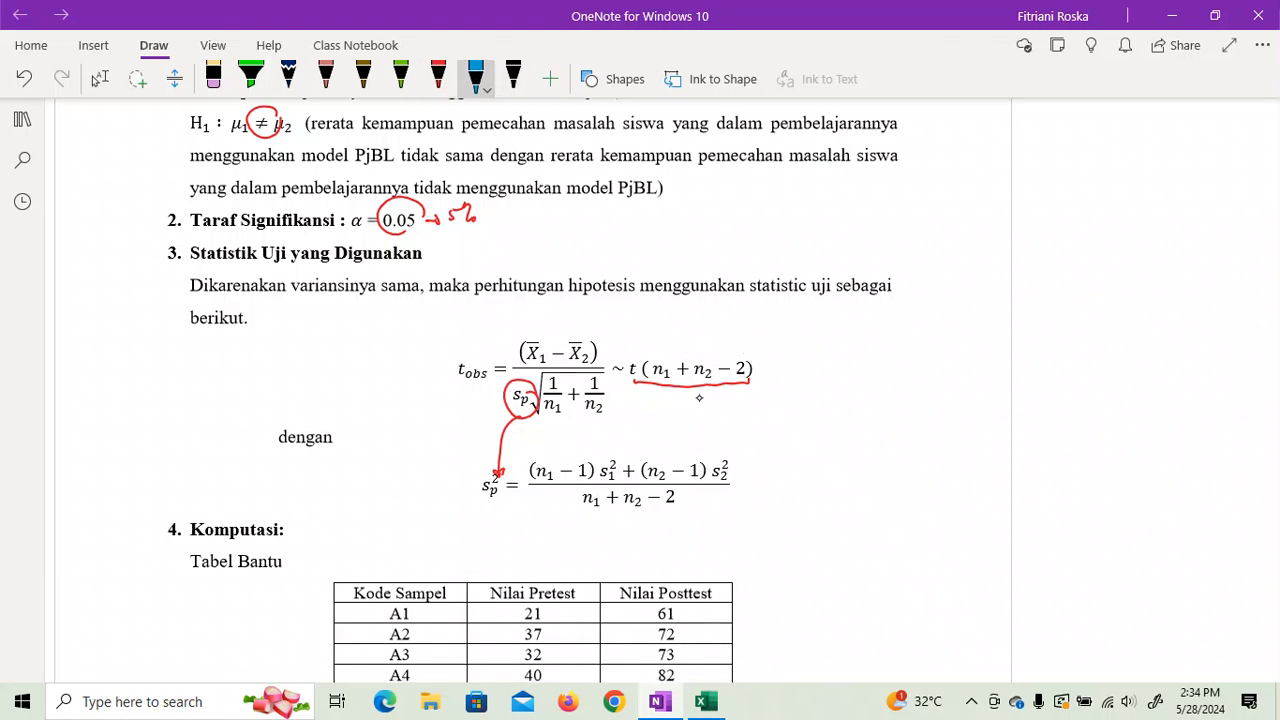
mouse_move(702, 395)
mouse_down()
mouse_move(710, 409)
mouse_move(728, 398)
mouse_up()
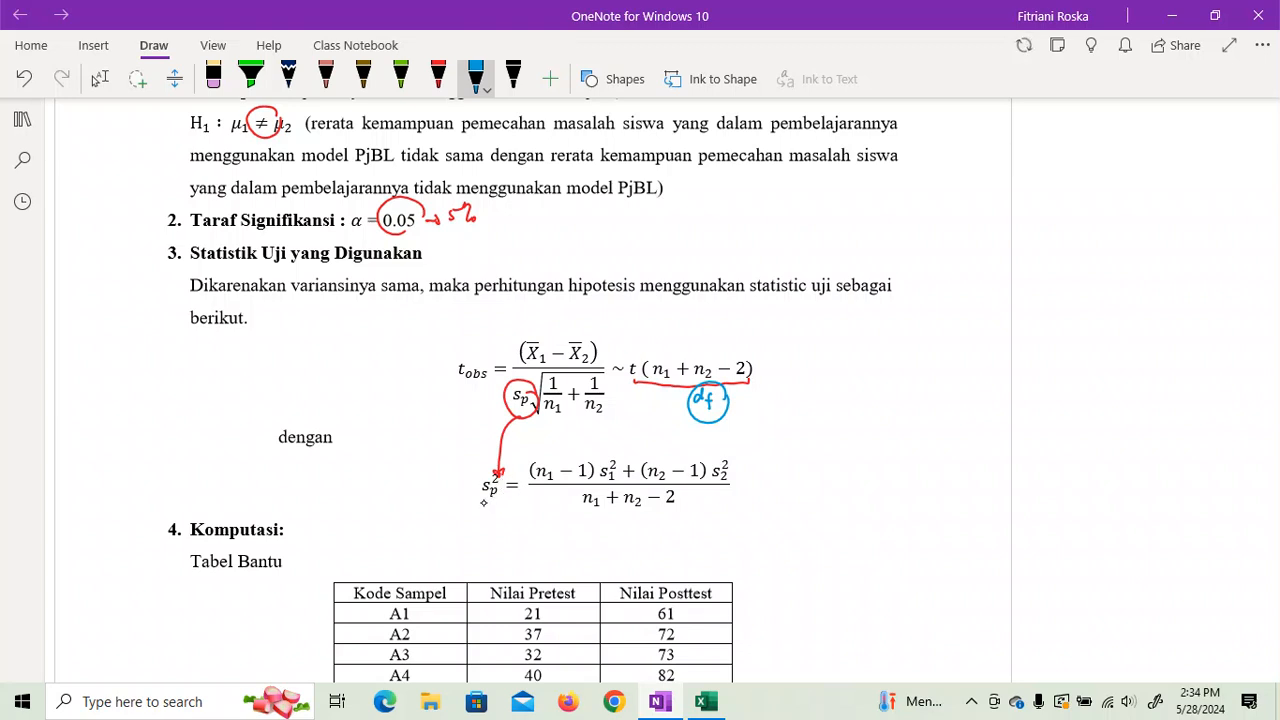
Underline sp² in blue, write Sp = √Sp² below it with an arrow, and circle s1² and s2² in the formula
mouse_move(483, 511)
mouse_down()
mouse_move(505, 508)
mouse_move(478, 559)
mouse_move(526, 554)
mouse_move(550, 532)
mouse_move(557, 548)
mouse_up()
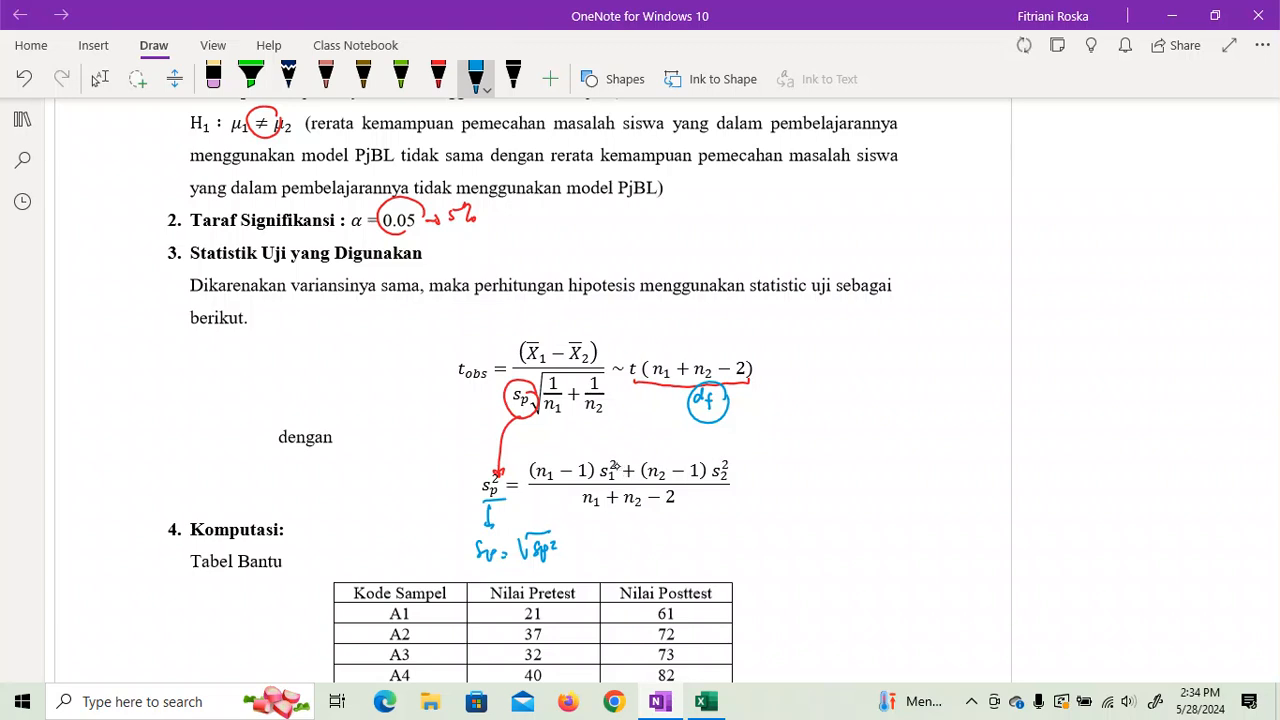
mouse_move(617, 472)
mouse_down()
mouse_move(598, 478)
mouse_move(618, 466)
mouse_up()
mouse_move(724, 462)
mouse_down()
mouse_move(735, 468)
mouse_move(714, 486)
mouse_move(740, 474)
mouse_up()
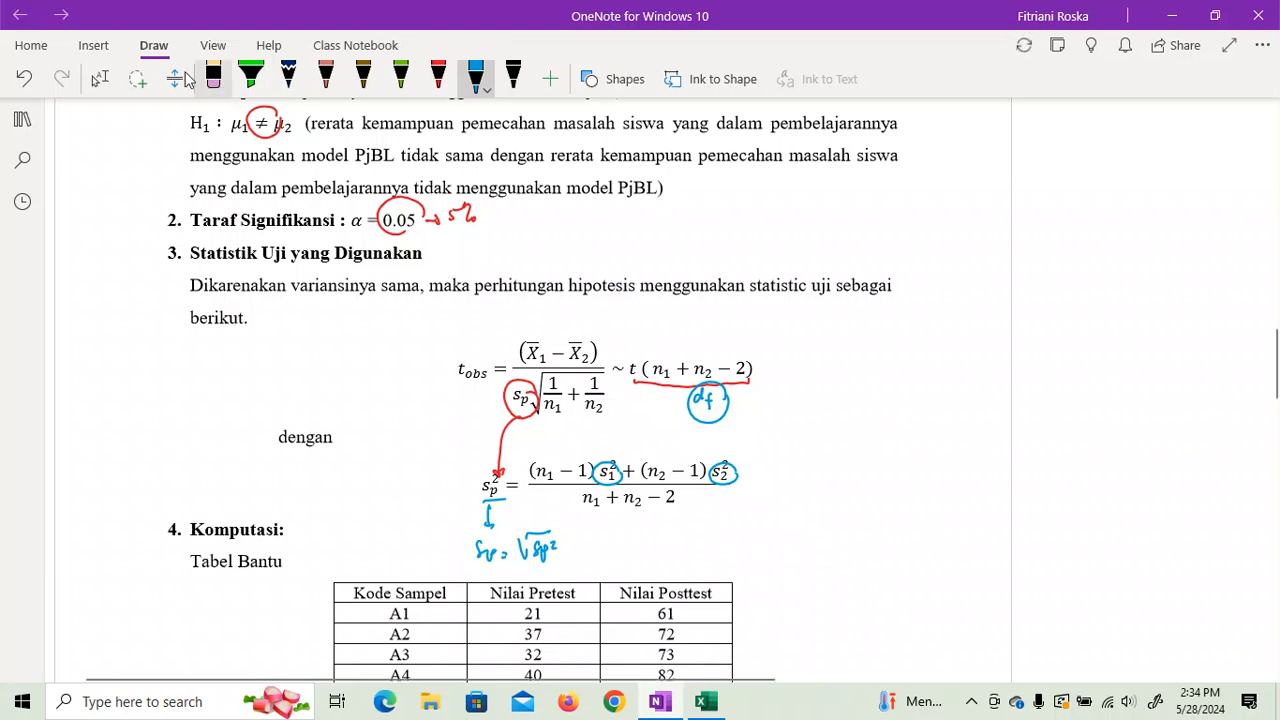
Examine the Tabel Bantu under Komputasi, down to its summary rows from SUM to tobs
click(104, 80)
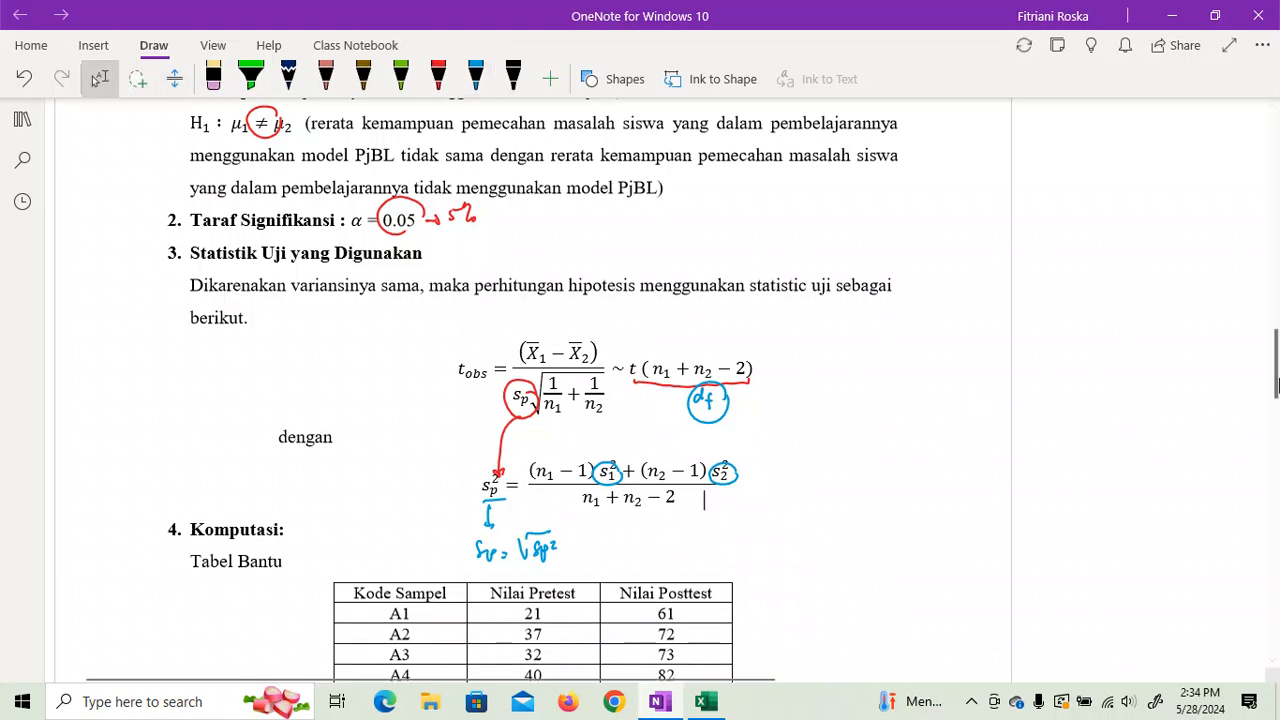
drag(1270, 378, 1270, 395)
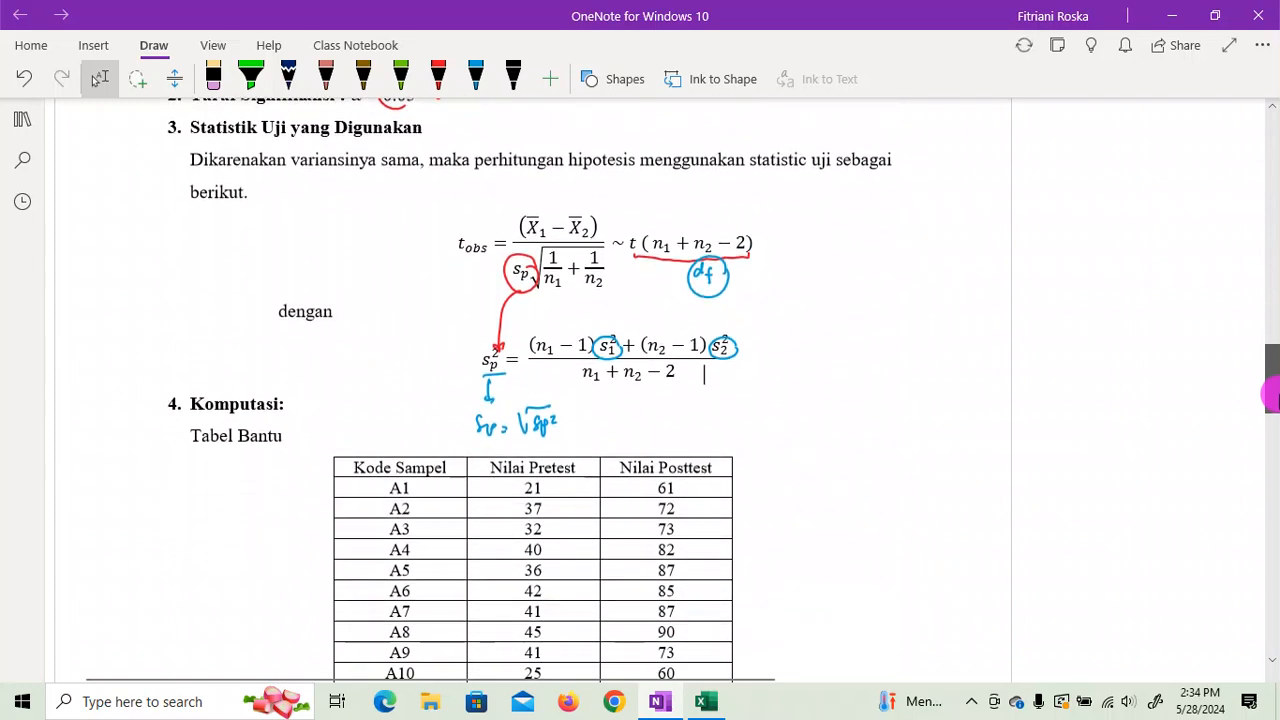
drag(1272, 393, 1270, 420)
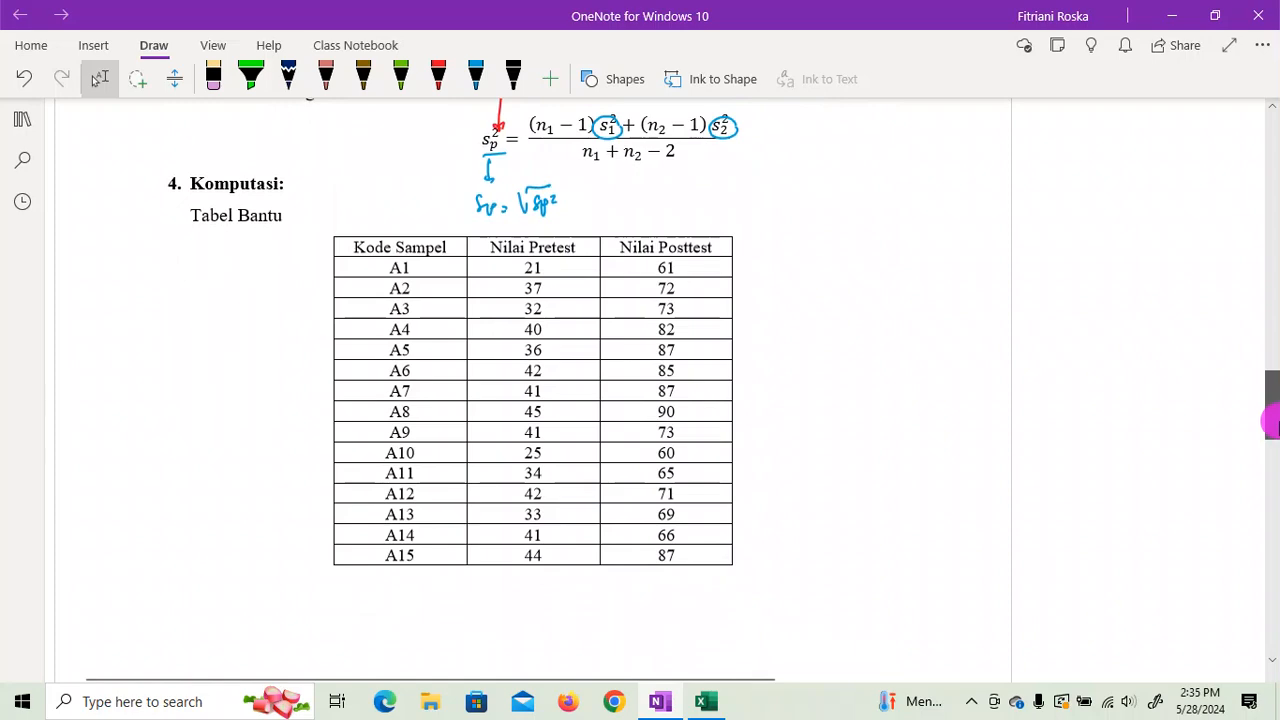
drag(1272, 420, 1271, 481)
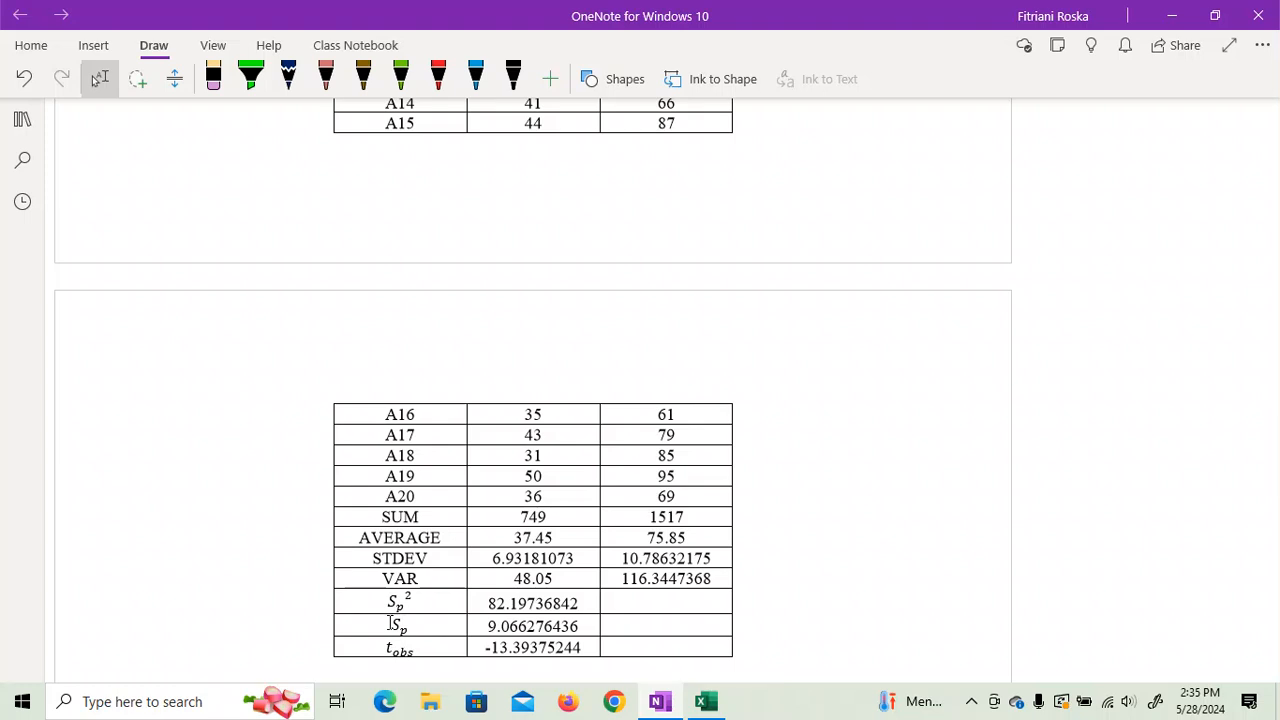
Switch to the Excel workbook PERTEMUAN 9 DAN 10 UJI PARAMETRIK and enlarge the sheet to 110%
click(702, 702)
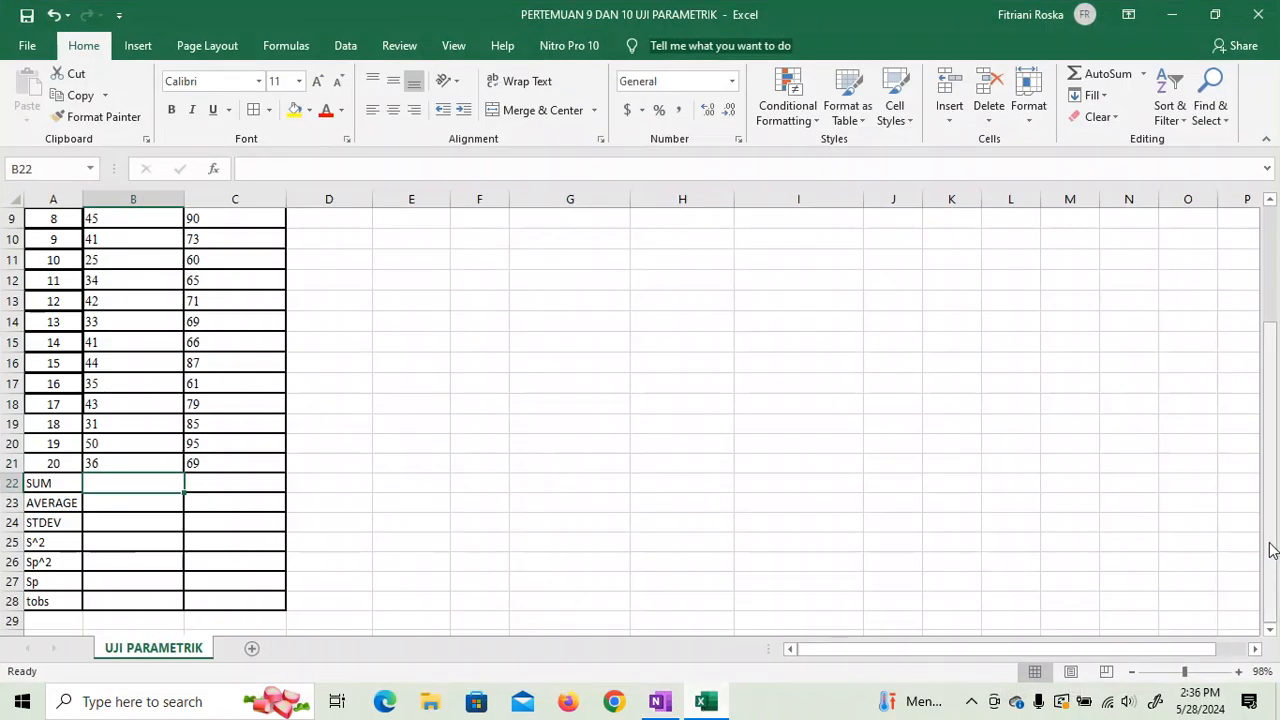
drag(1272, 548, 1269, 391)
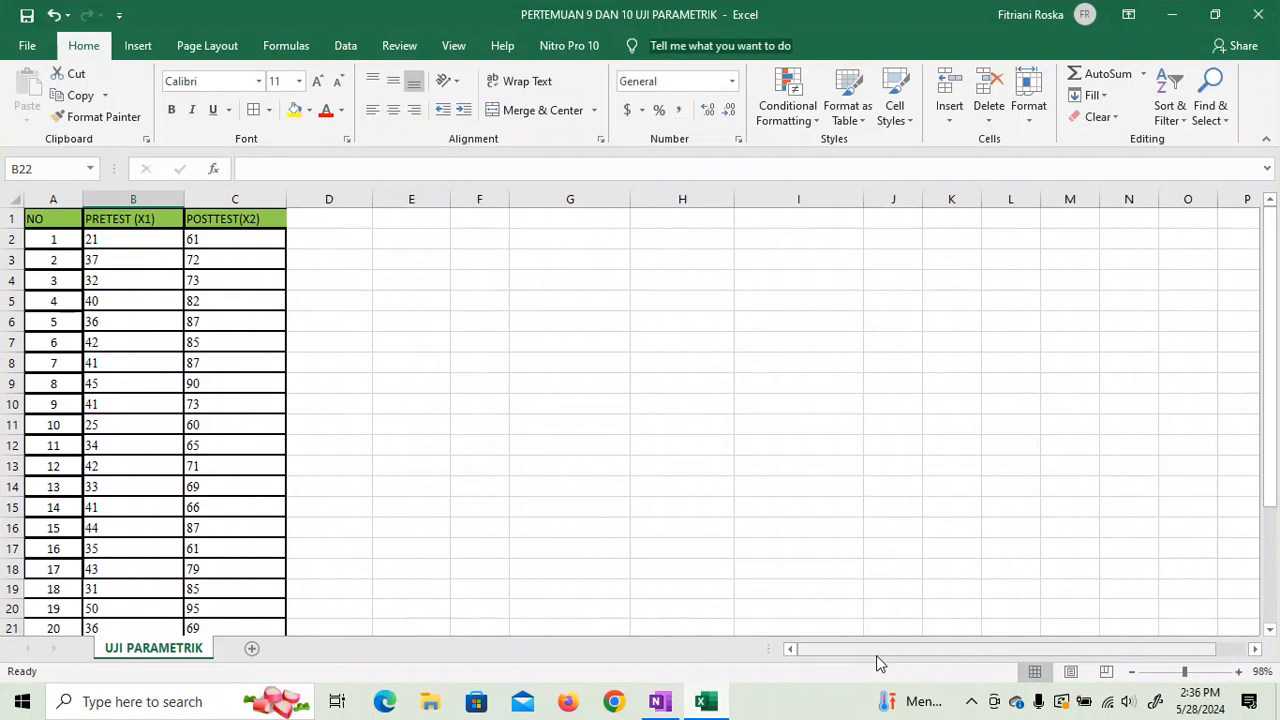
click(1238, 671)
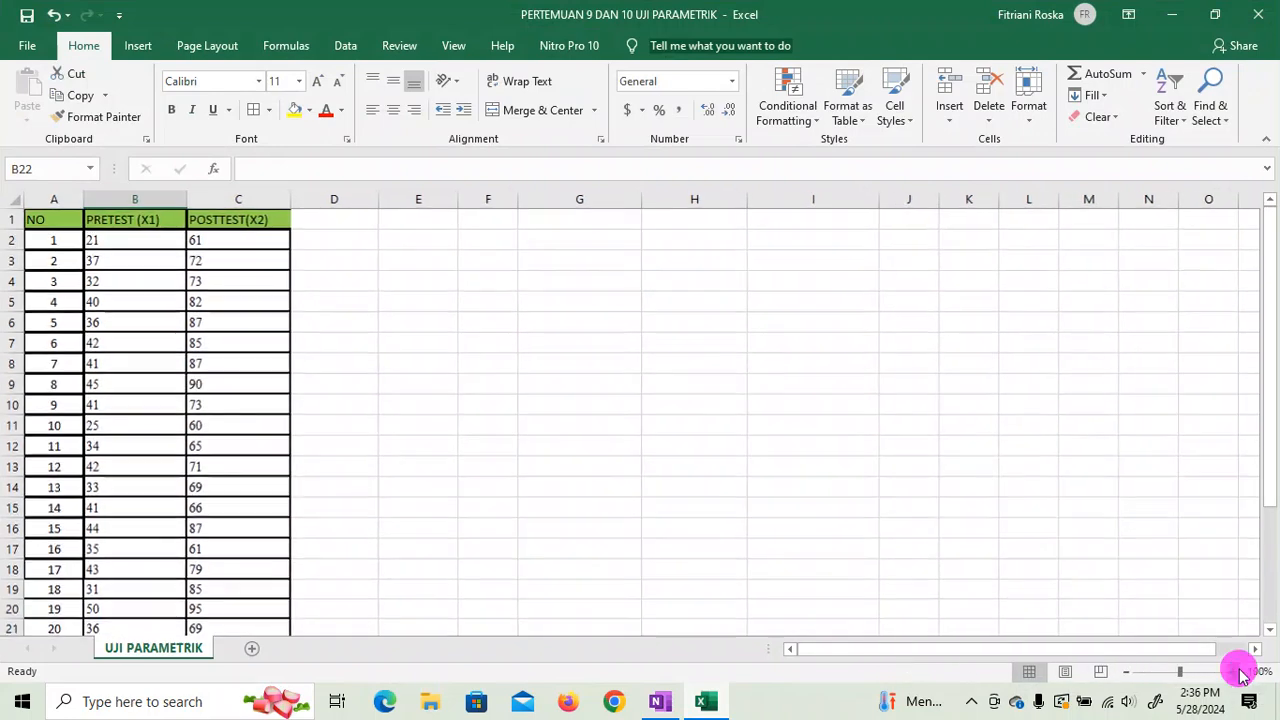
click(1234, 671)
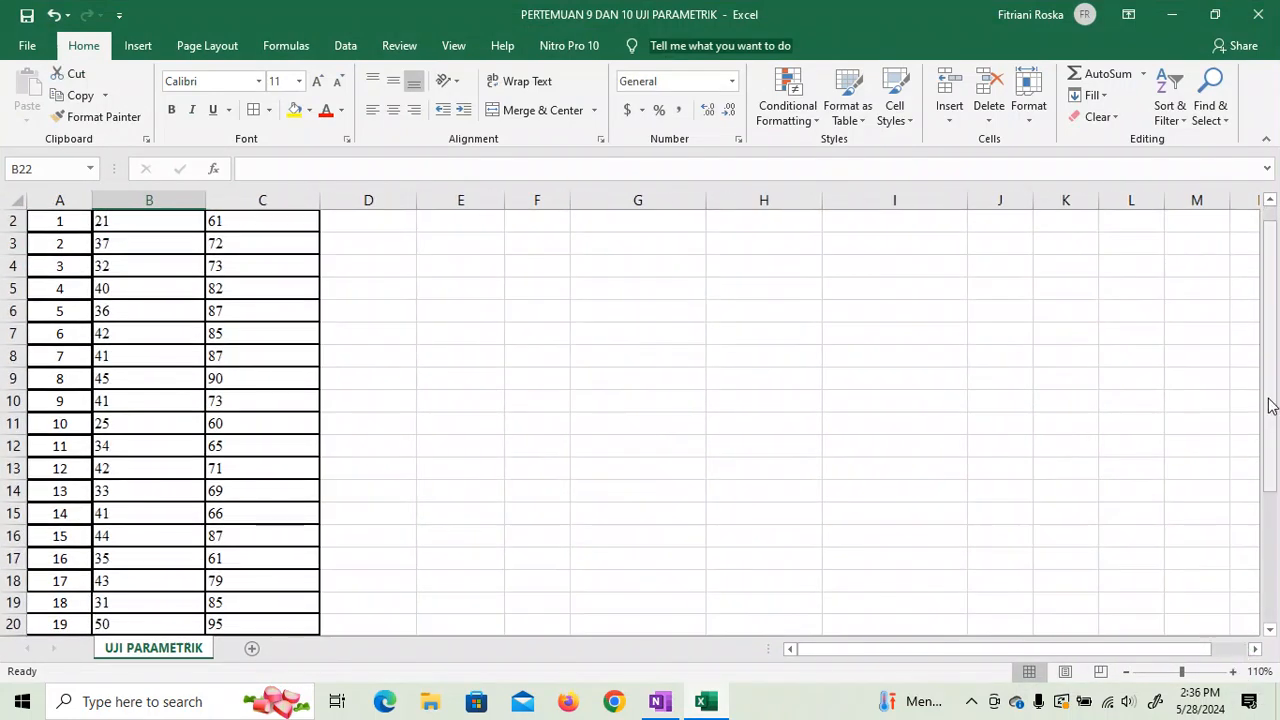
Total the PRETEST (X1) scores in B22 with =SUM(B2:B21) and fill the formula across to C22
drag(1268, 403, 1270, 560)
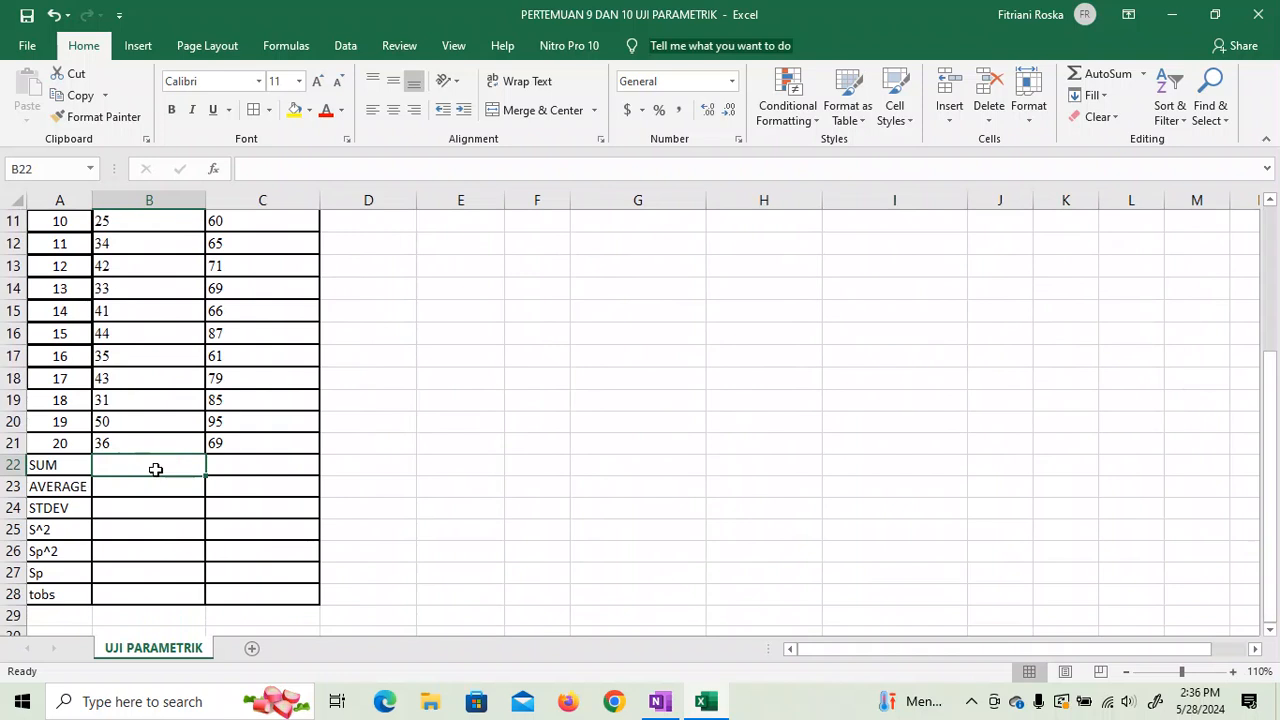
text(=)
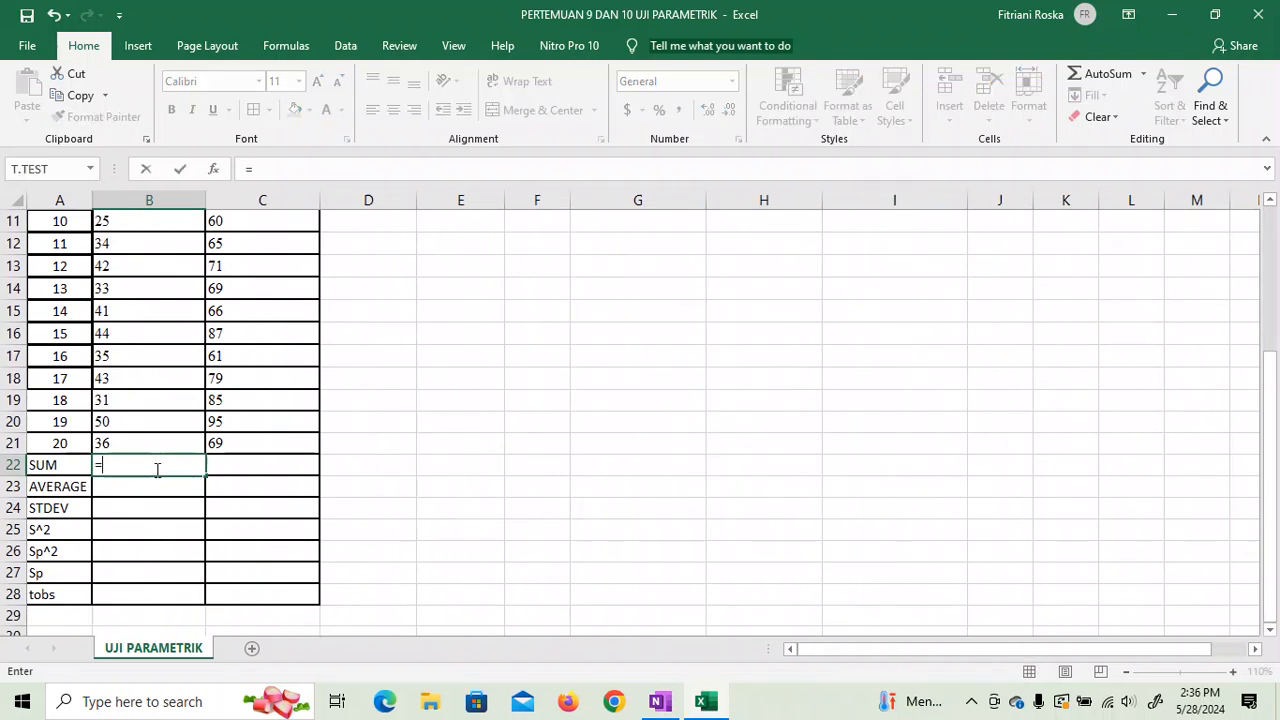
text(SUM)
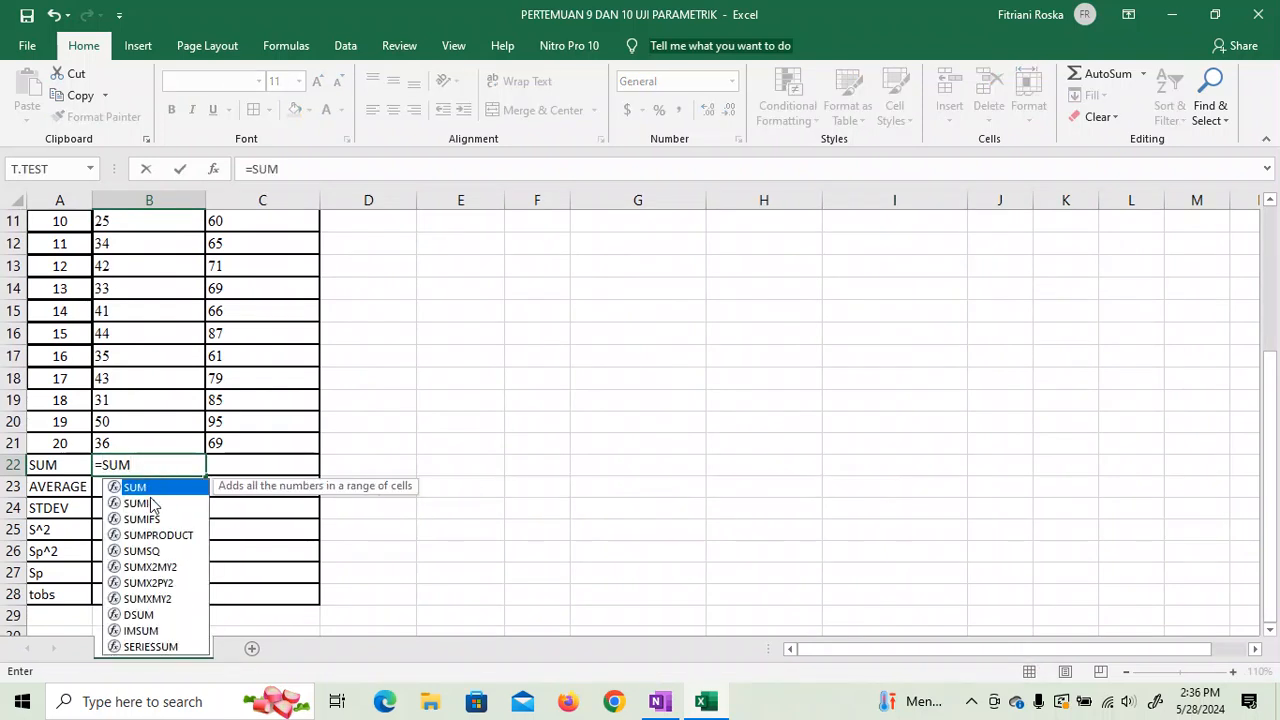
double_click(148, 488)
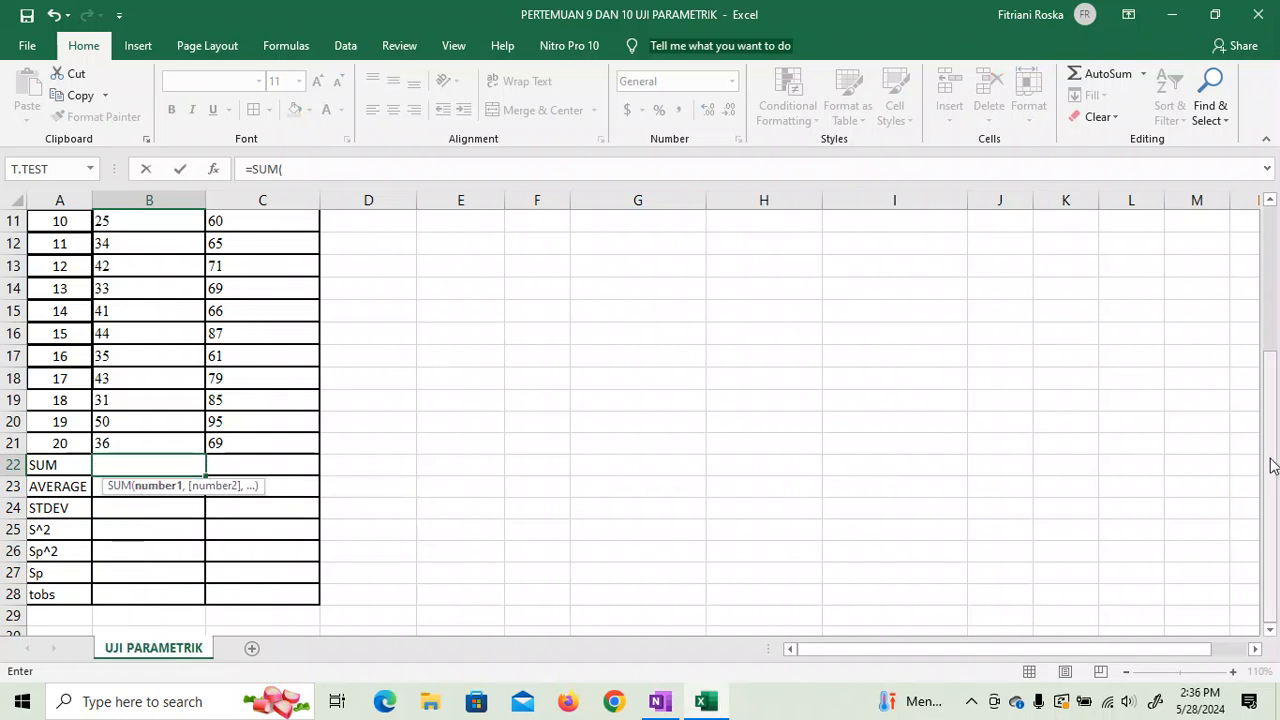
drag(1277, 457, 1246, 271)
drag(140, 243, 157, 578)
text())
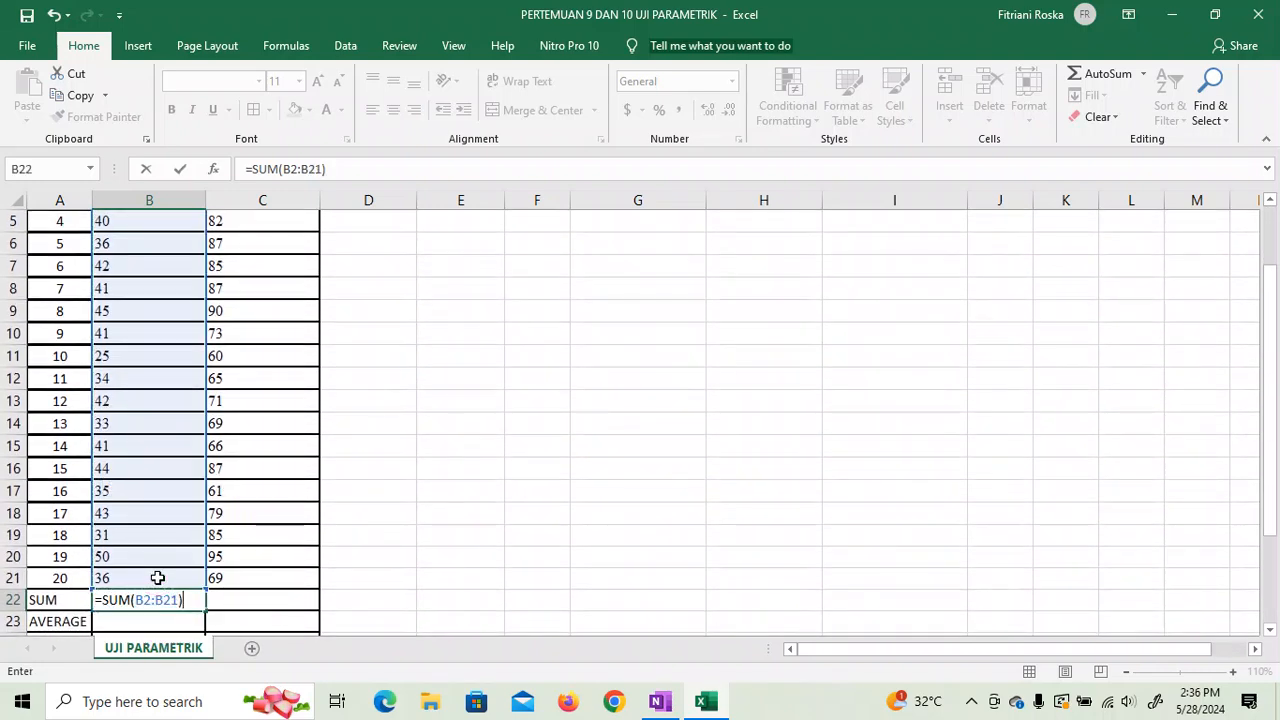
key(Return)
click(160, 597)
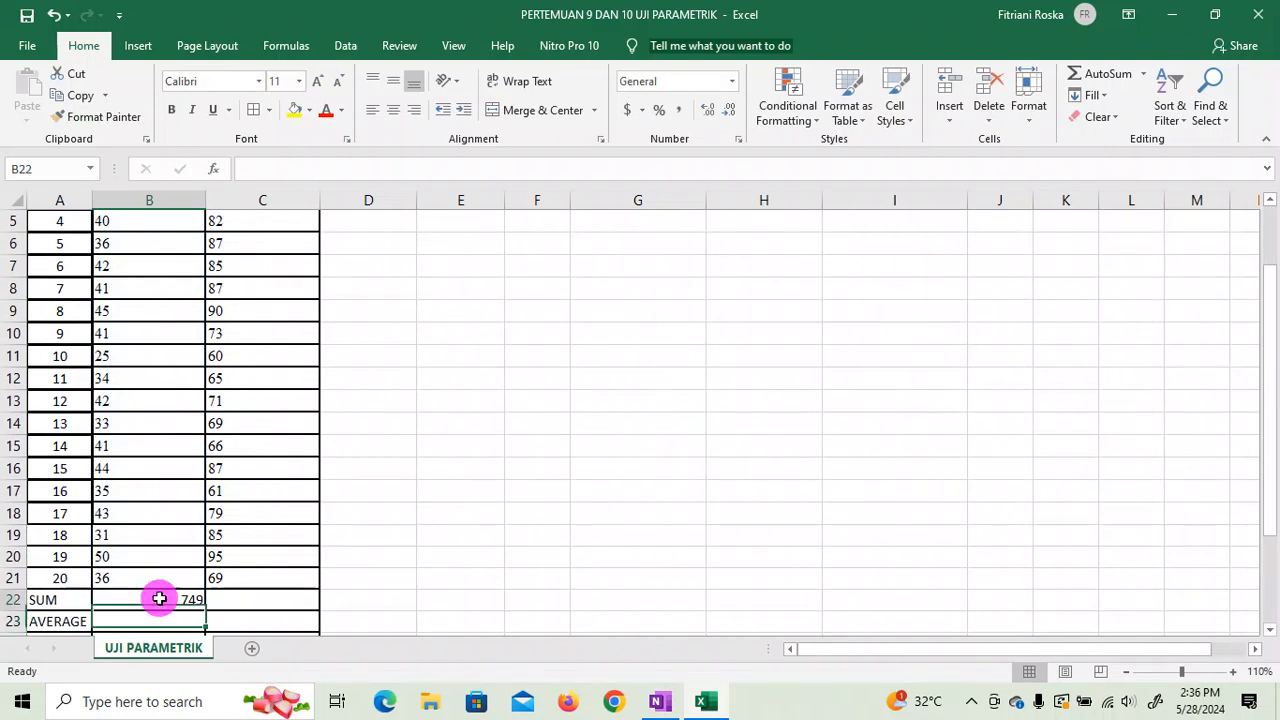
drag(204, 608, 263, 604)
Average the PRETEST (X1) scores in B23 with =AVERAGE(B2:B21) and fill the formula across to C23
click(177, 614)
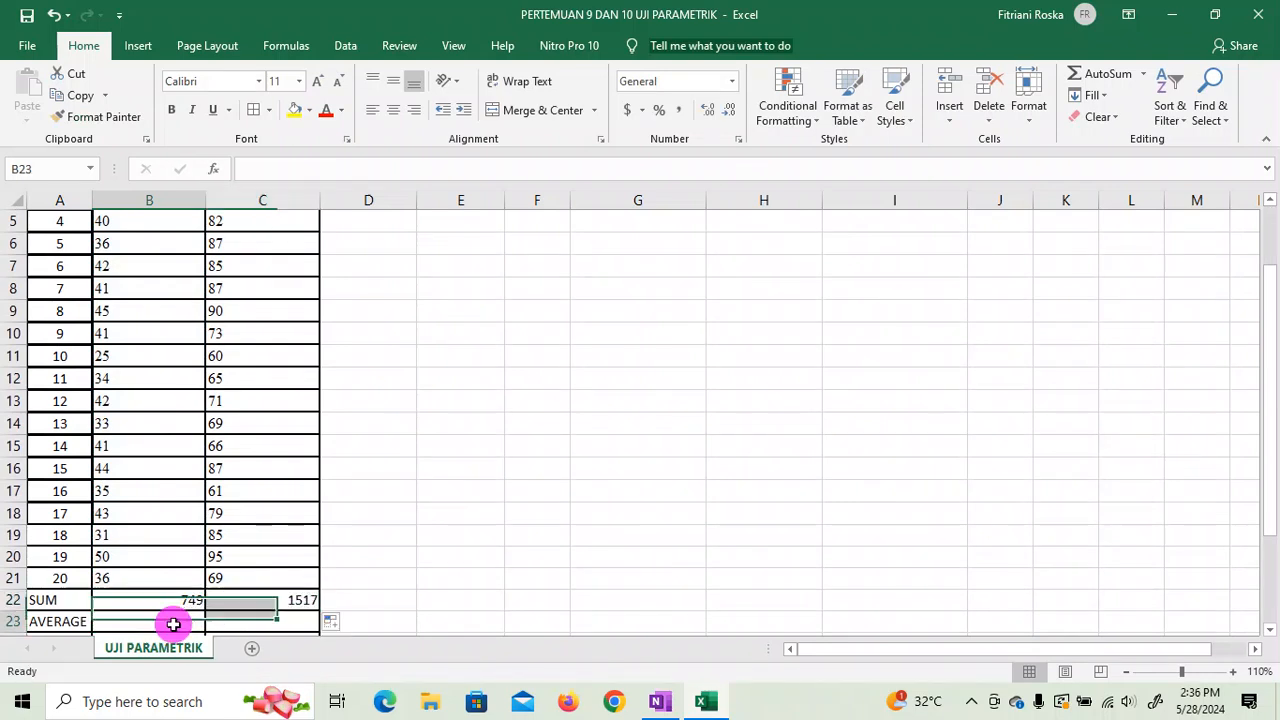
double_click(175, 622)
text(=)
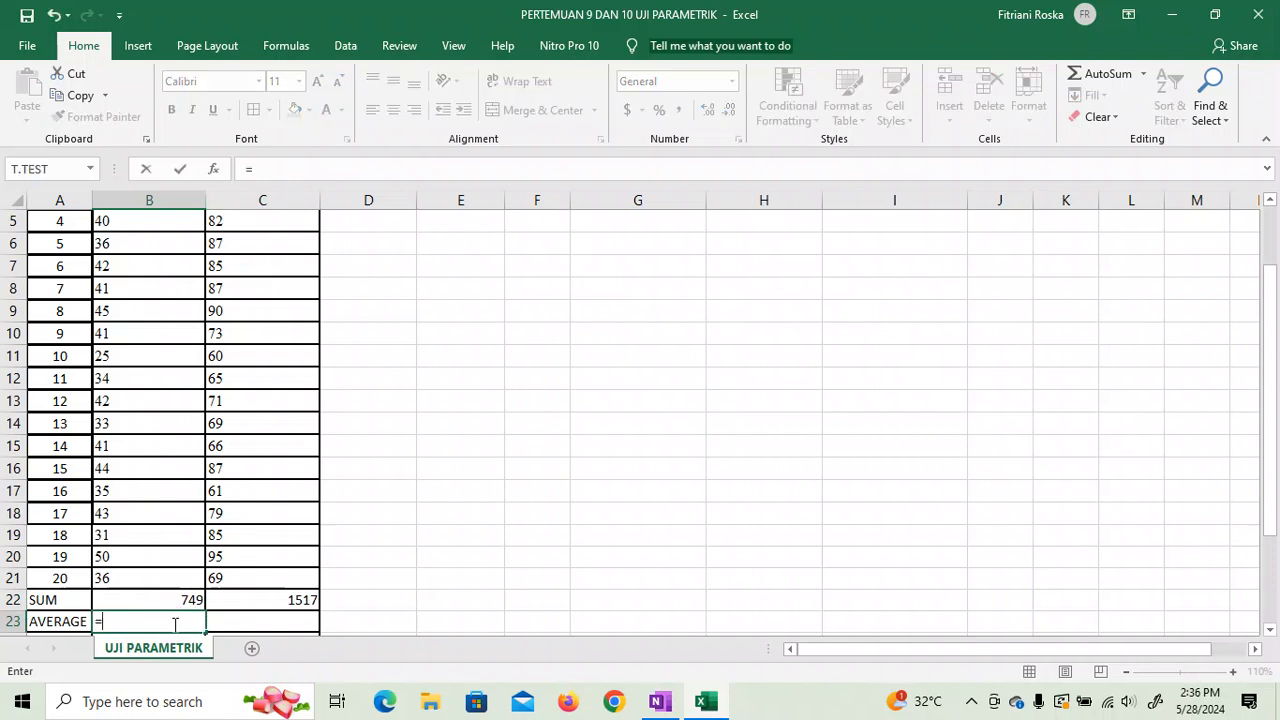
text(AVERA)
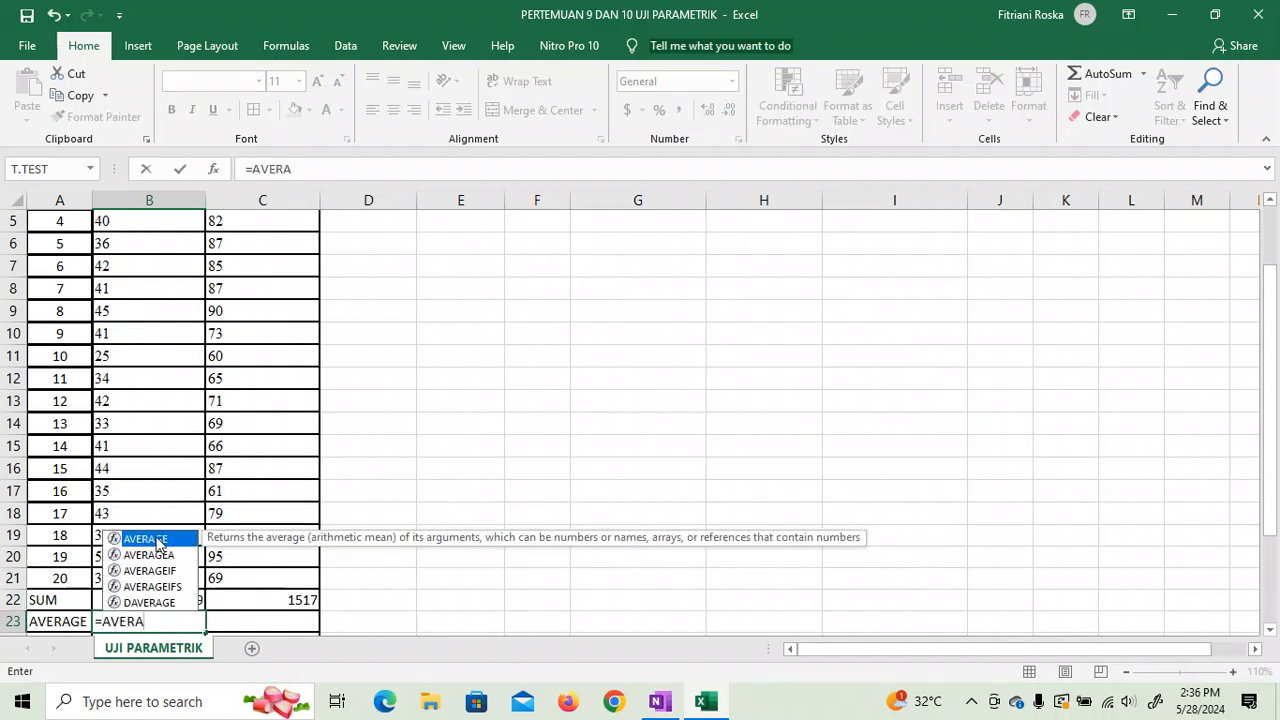
double_click(150, 538)
drag(1277, 443, 1276, 385)
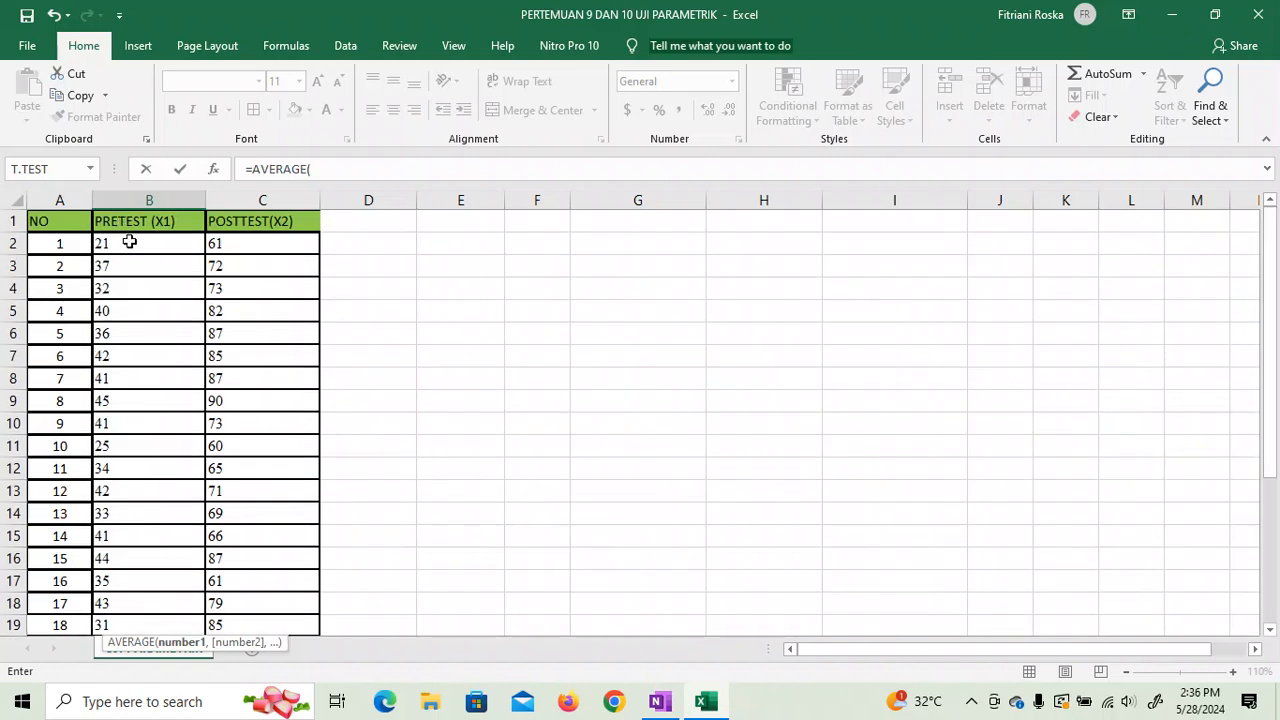
drag(129, 243, 158, 531)
key(ctrl+Return)
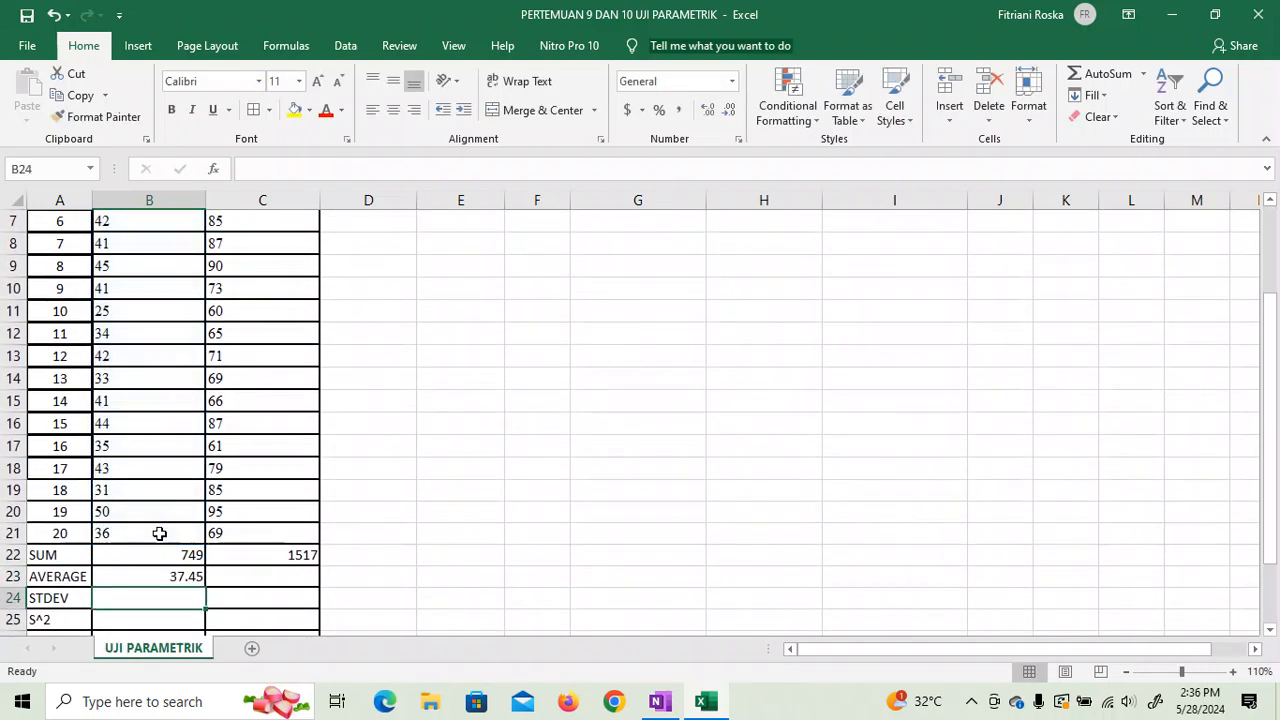
click(173, 577)
drag(214, 589, 275, 590)
Calculate the PRETEST standard deviation in B24 with =STDEV(B2:B21) and fill the formula across to C24
double_click(125, 598)
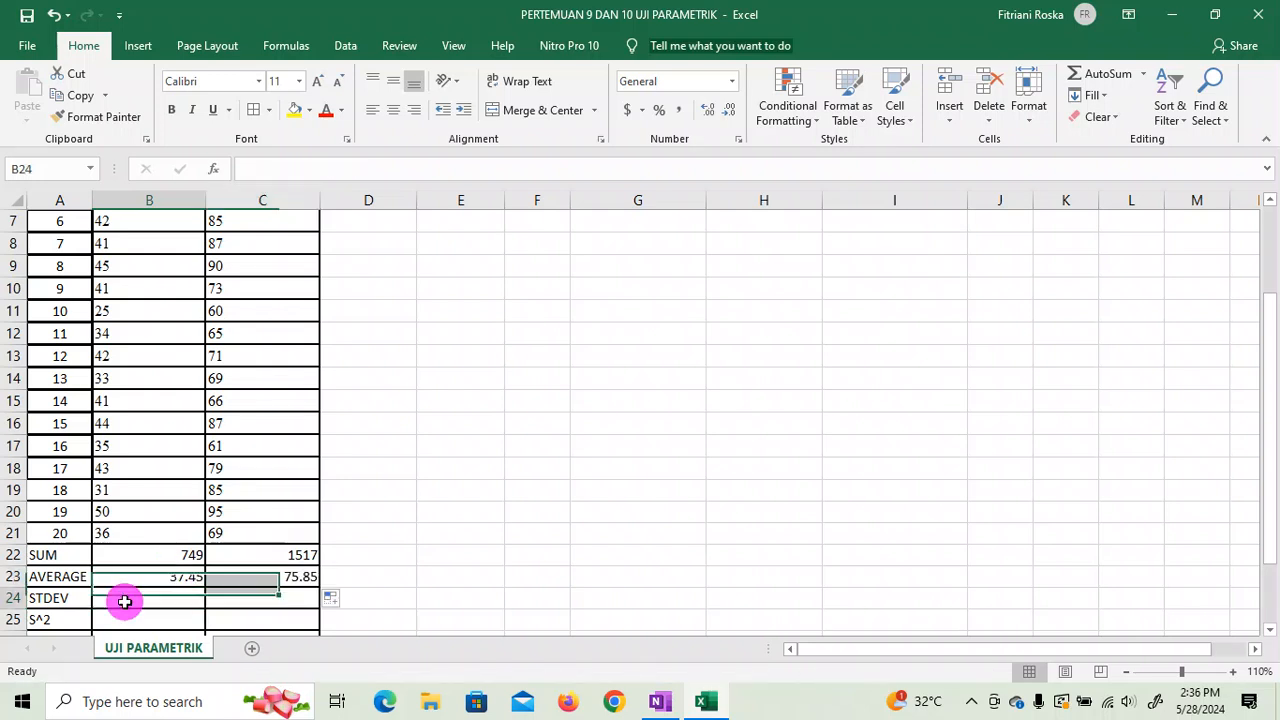
text(=STDEV)
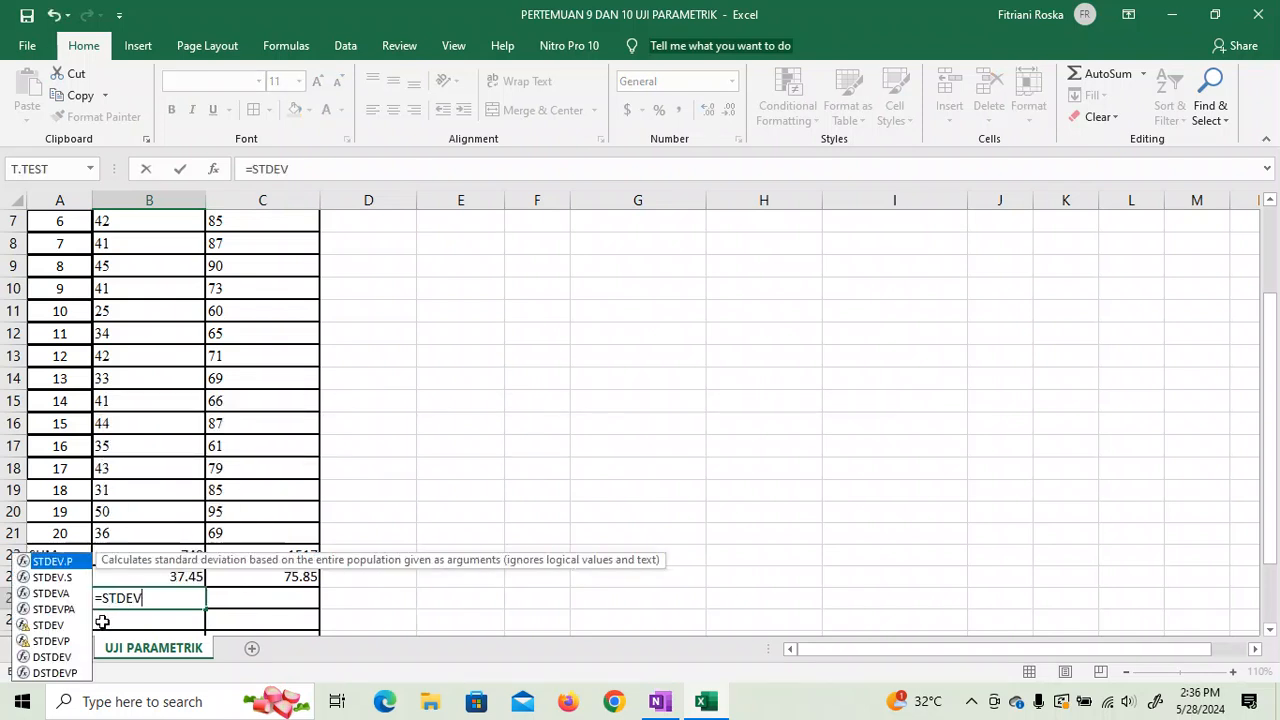
double_click(58, 625)
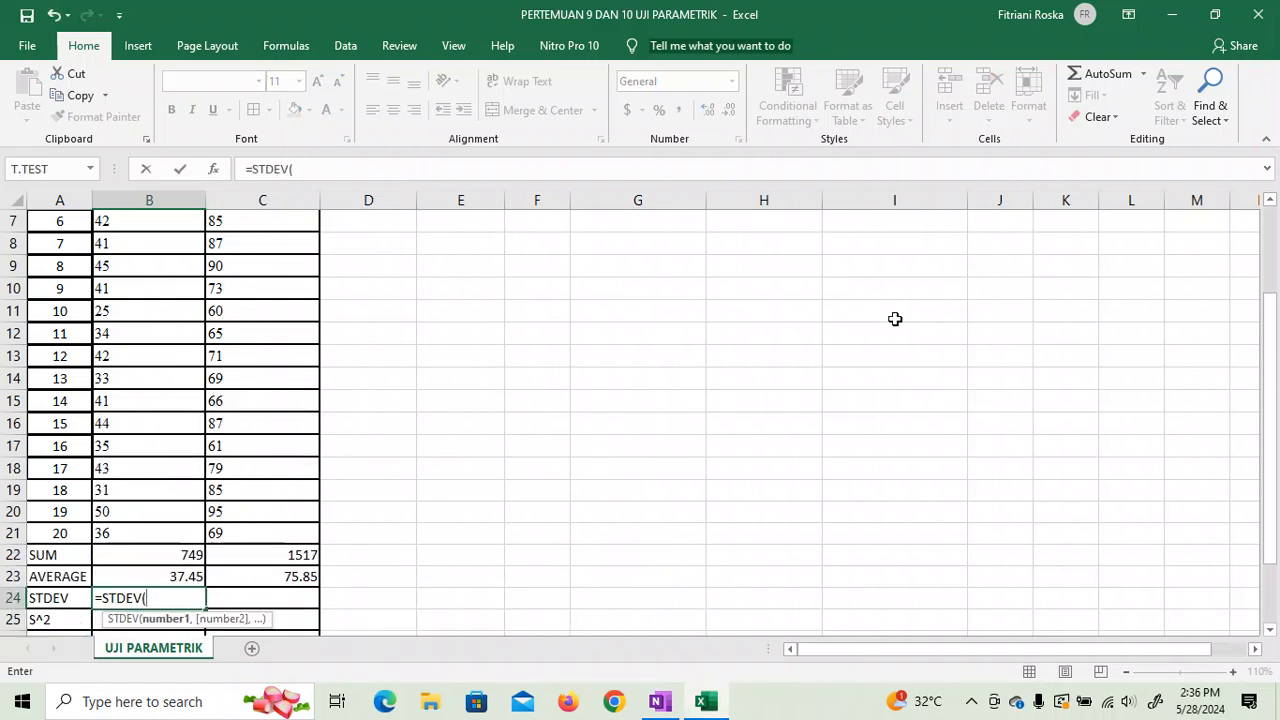
drag(1268, 357, 1263, 223)
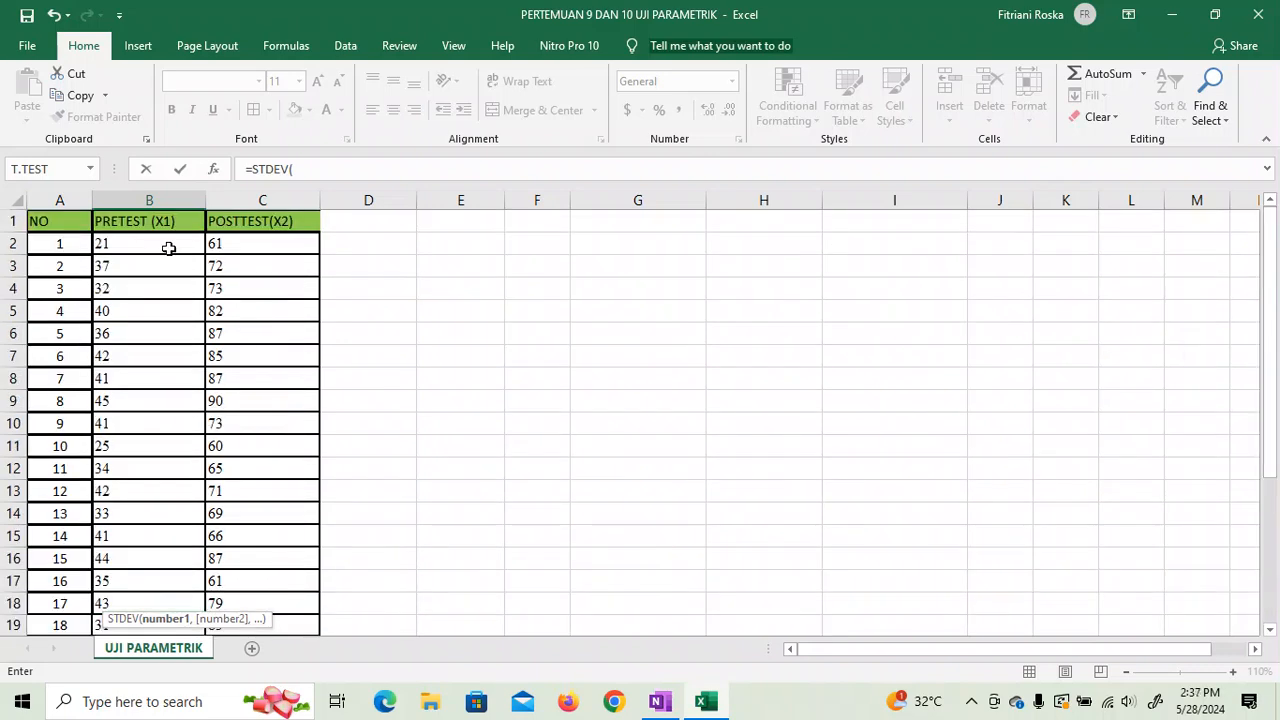
drag(166, 243, 161, 577)
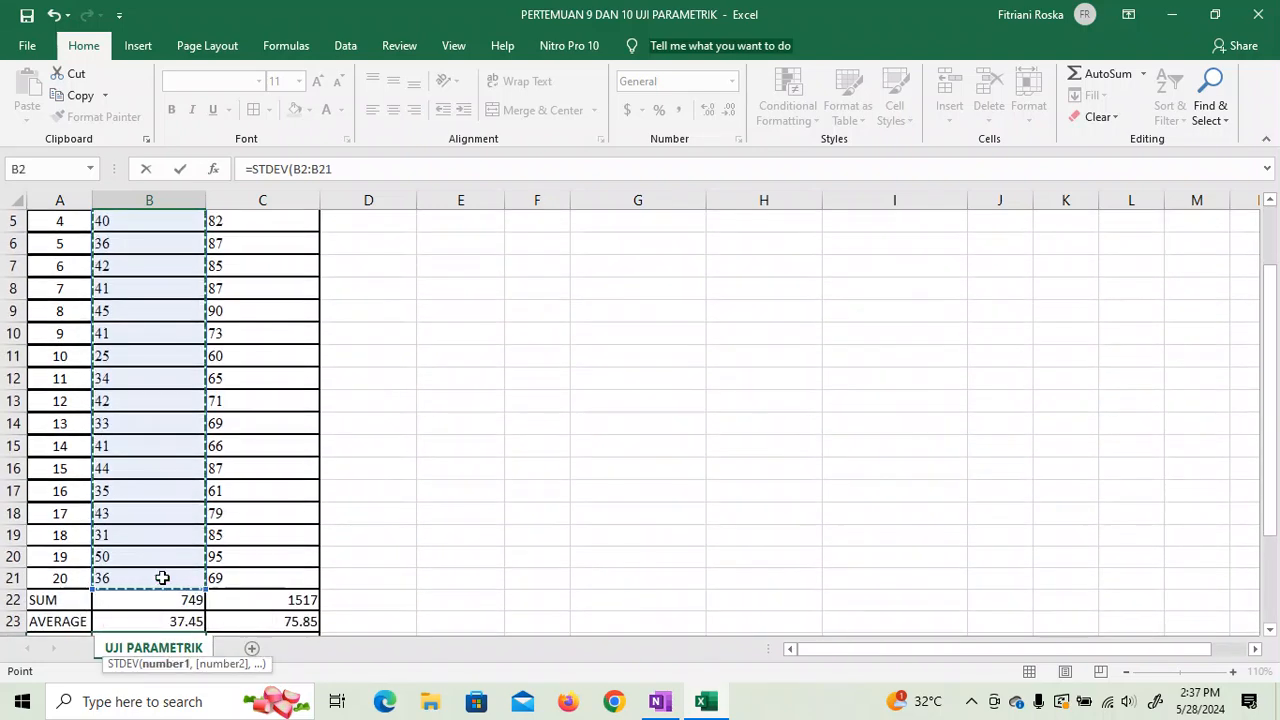
key(Return)
click(166, 594)
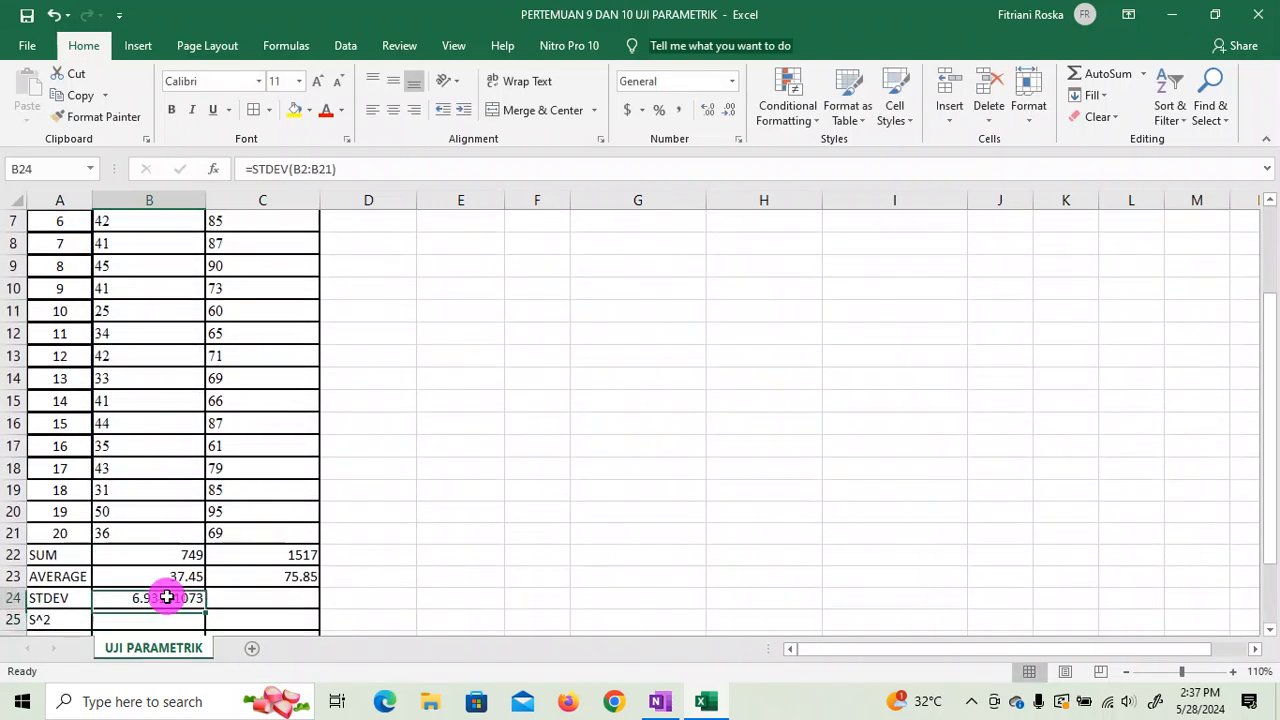
drag(204, 606, 300, 610)
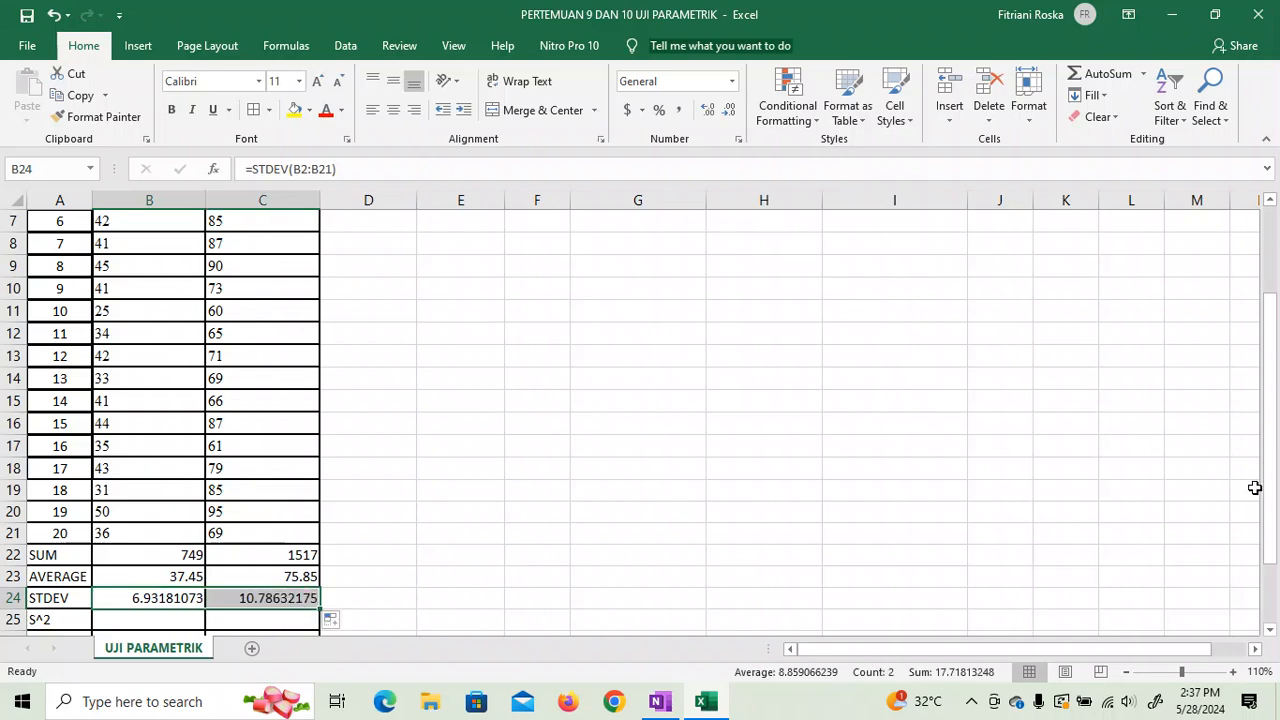
Calculate the variance S^2 in B25 with =B24^2 and fill the formula across to C25
drag(1262, 488, 1266, 538)
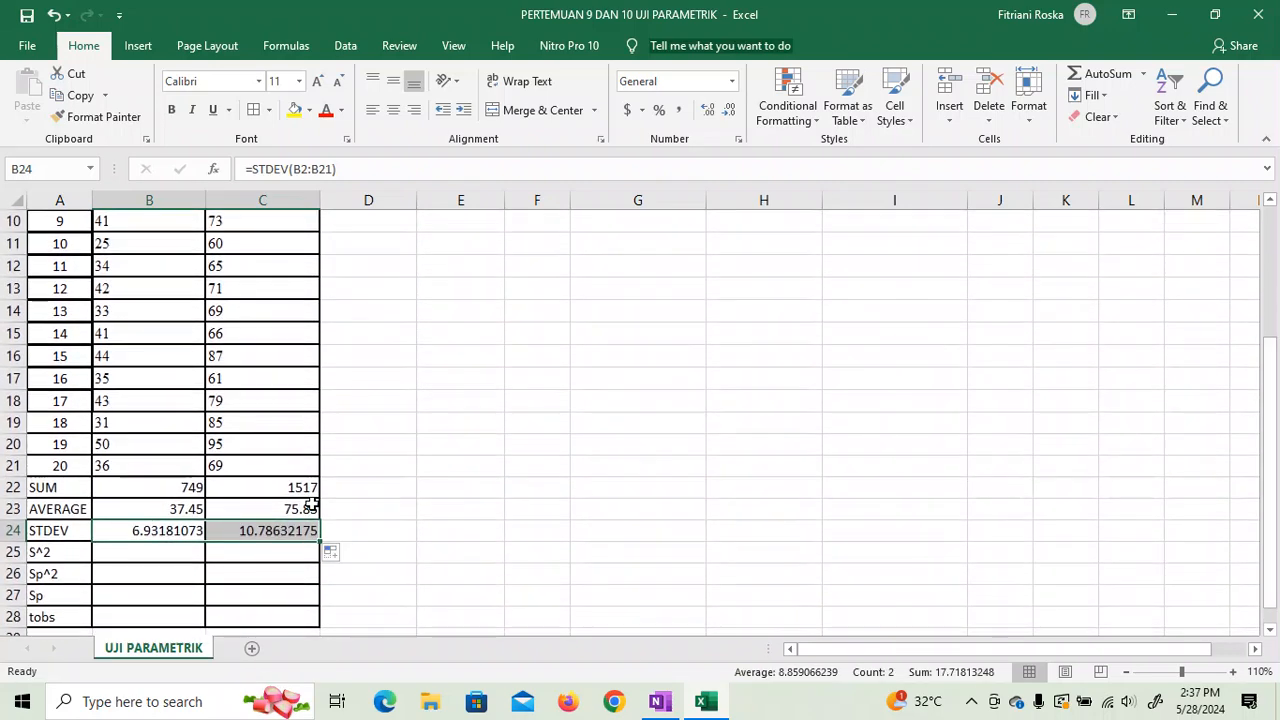
double_click(108, 552)
text(=)
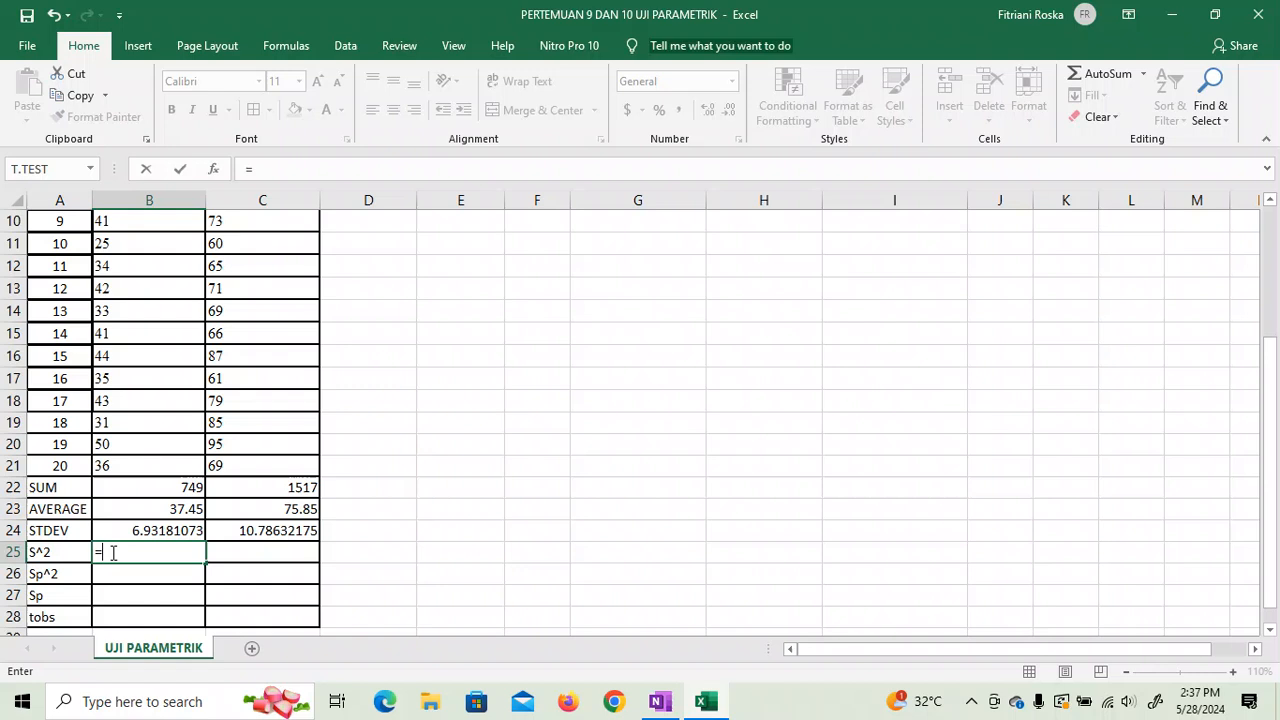
click(149, 531)
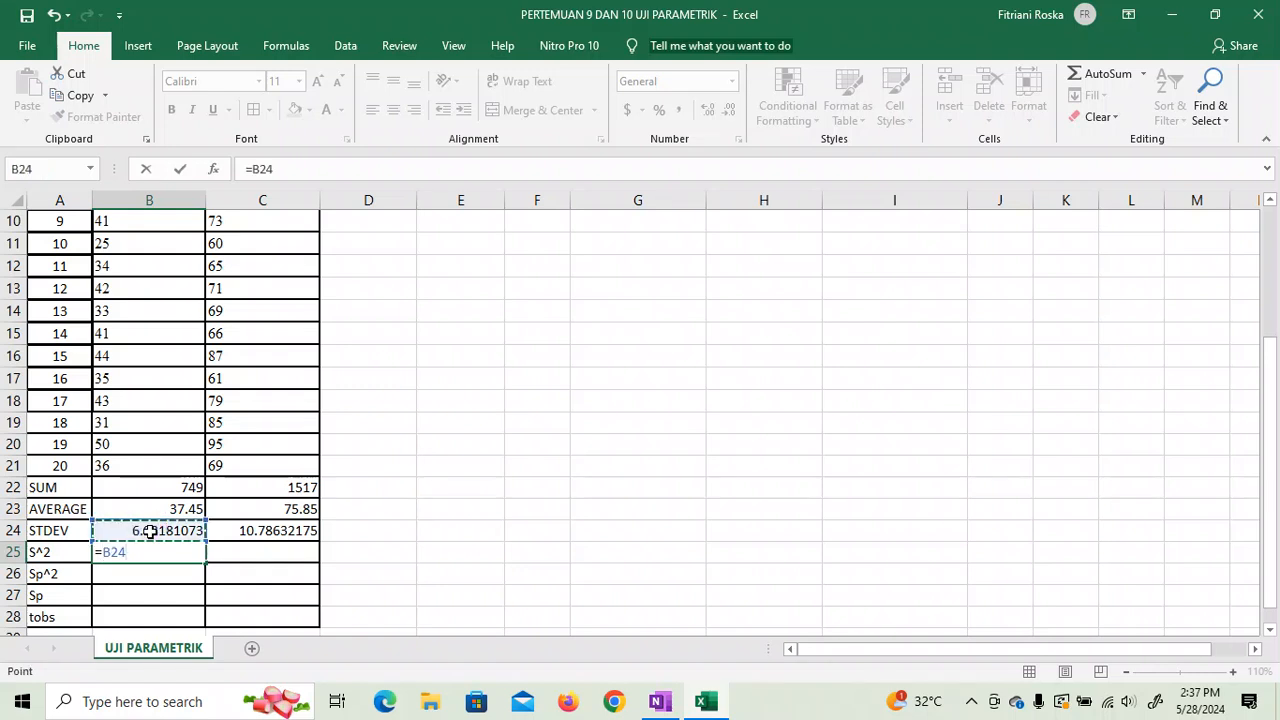
text(^2)
key(Return)
click(152, 551)
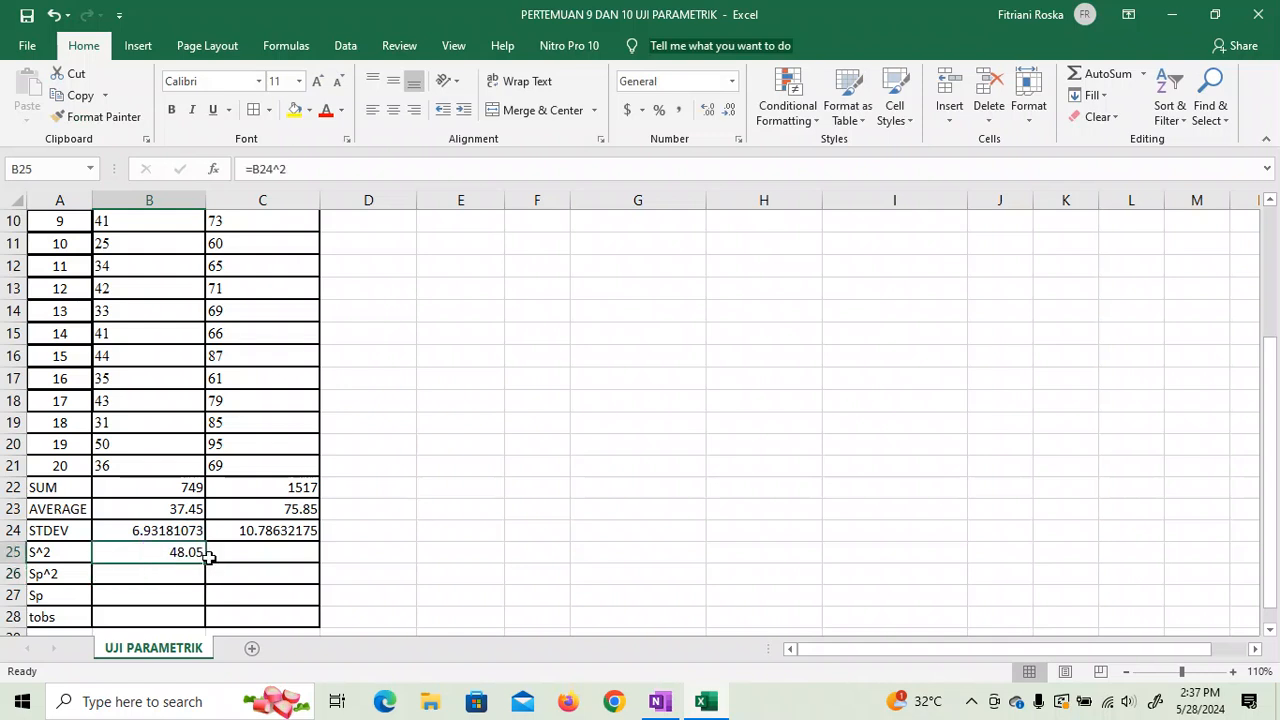
drag(206, 563, 295, 554)
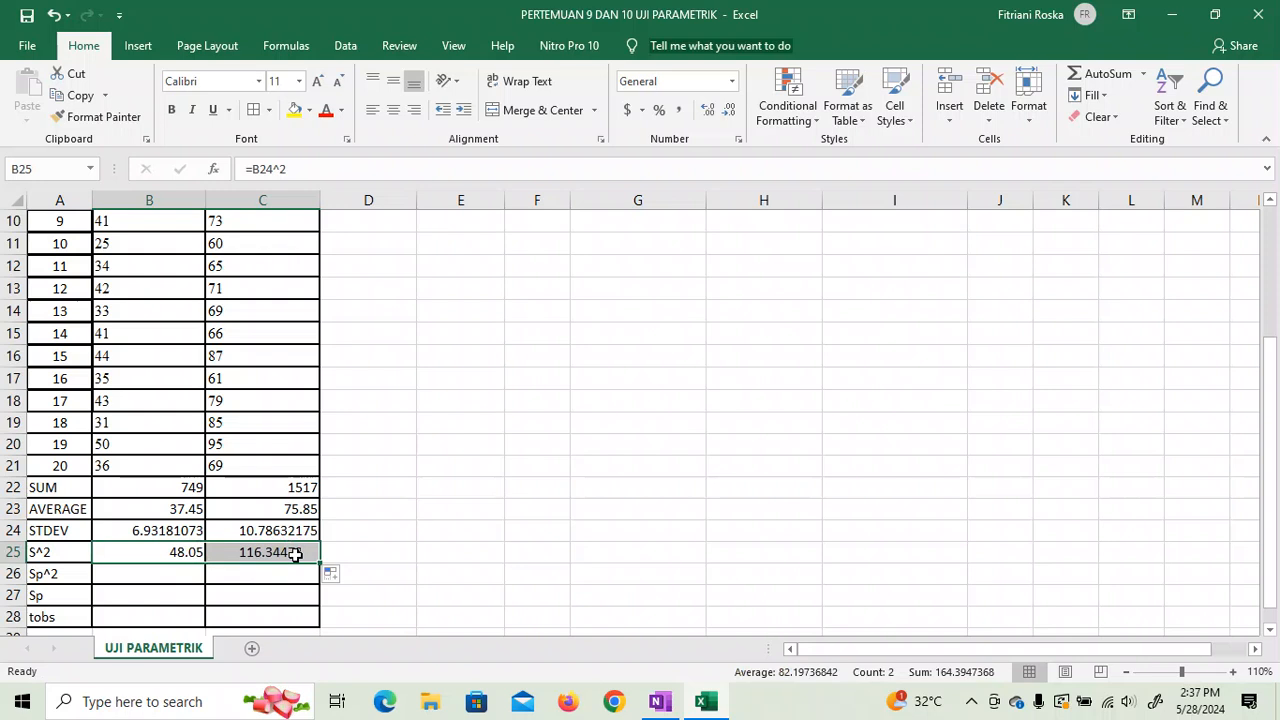
Examine the sp² formula in the OneNote notes and match its s1² and s2² terms to B25 and C25 in the Excel sheet
double_click(140, 577)
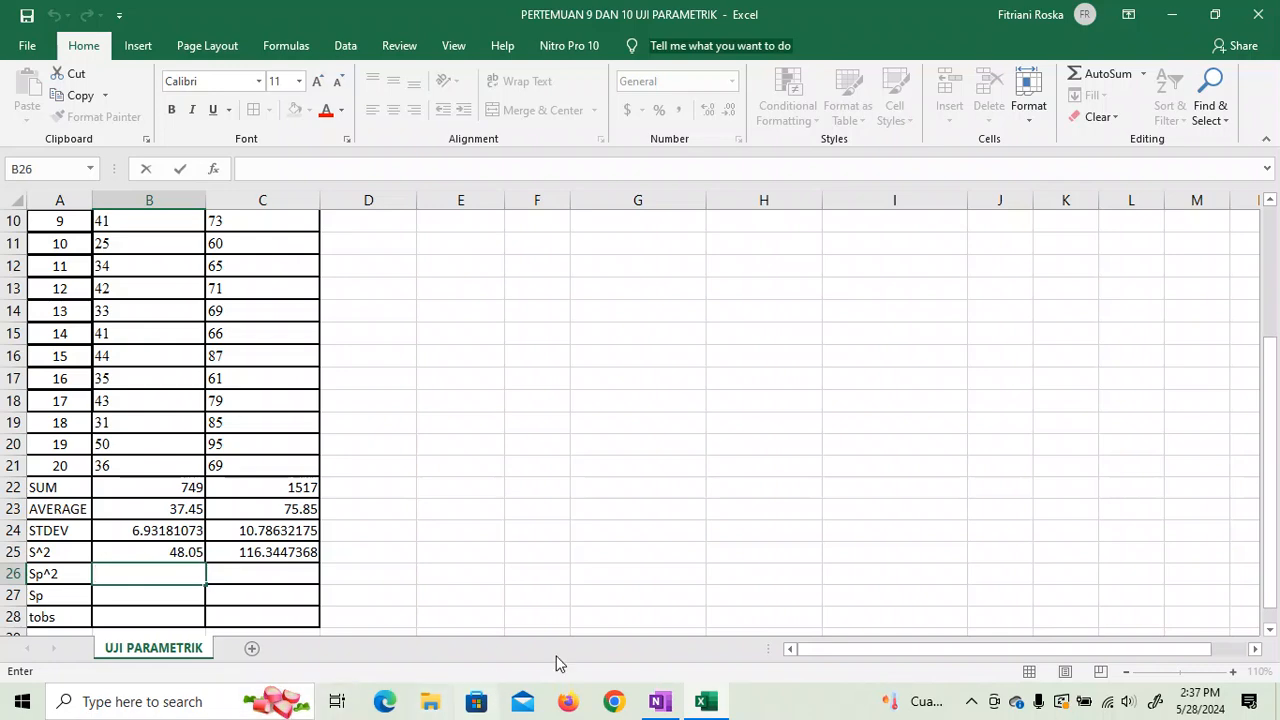
click(657, 702)
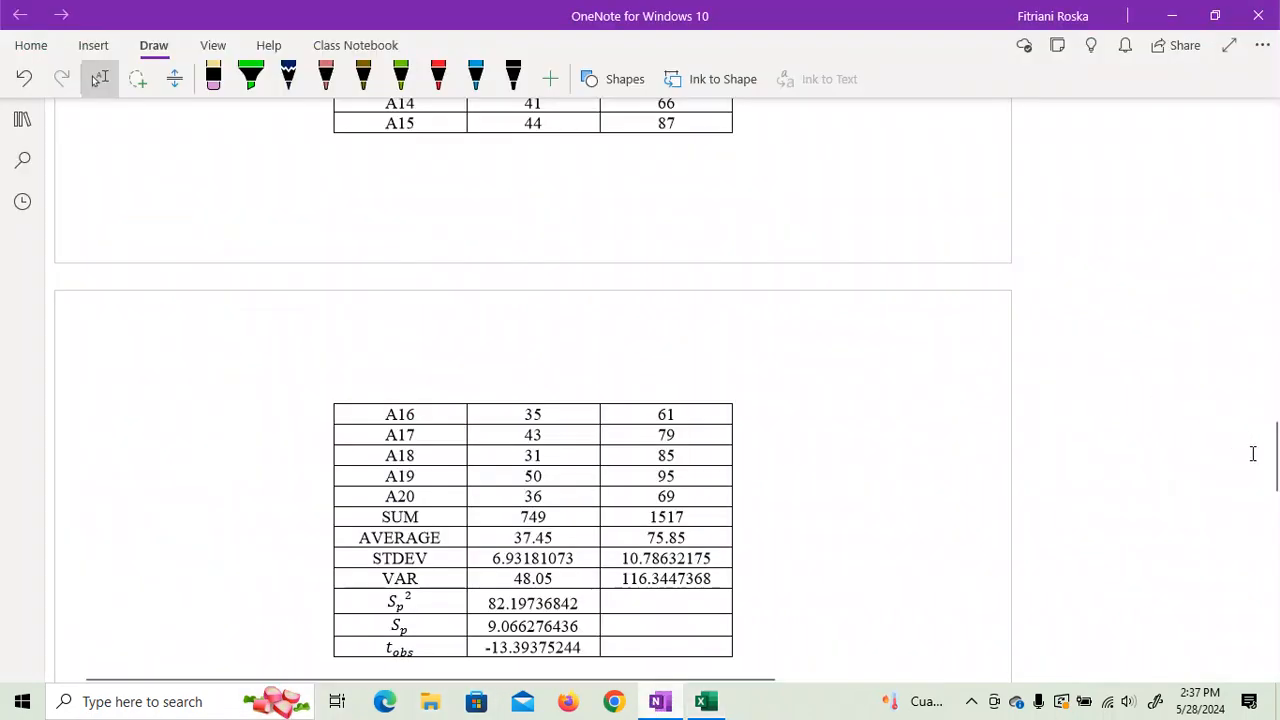
drag(1270, 457, 1264, 390)
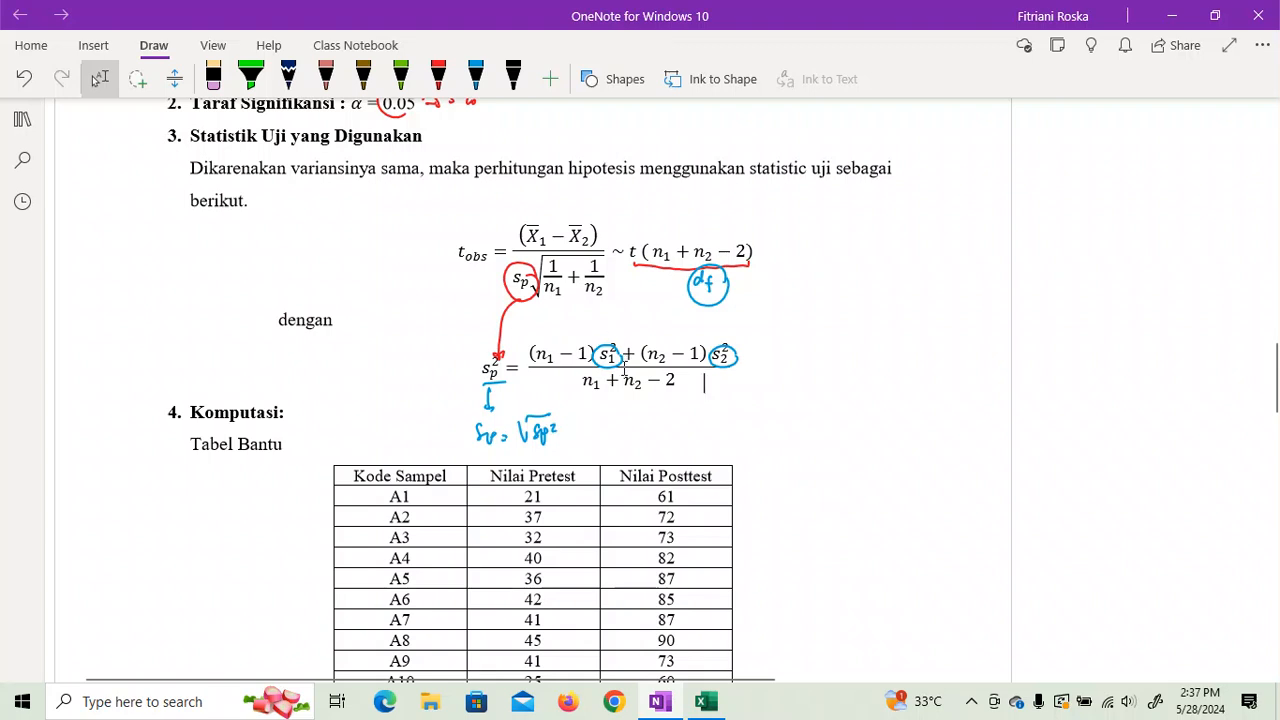
click(706, 701)
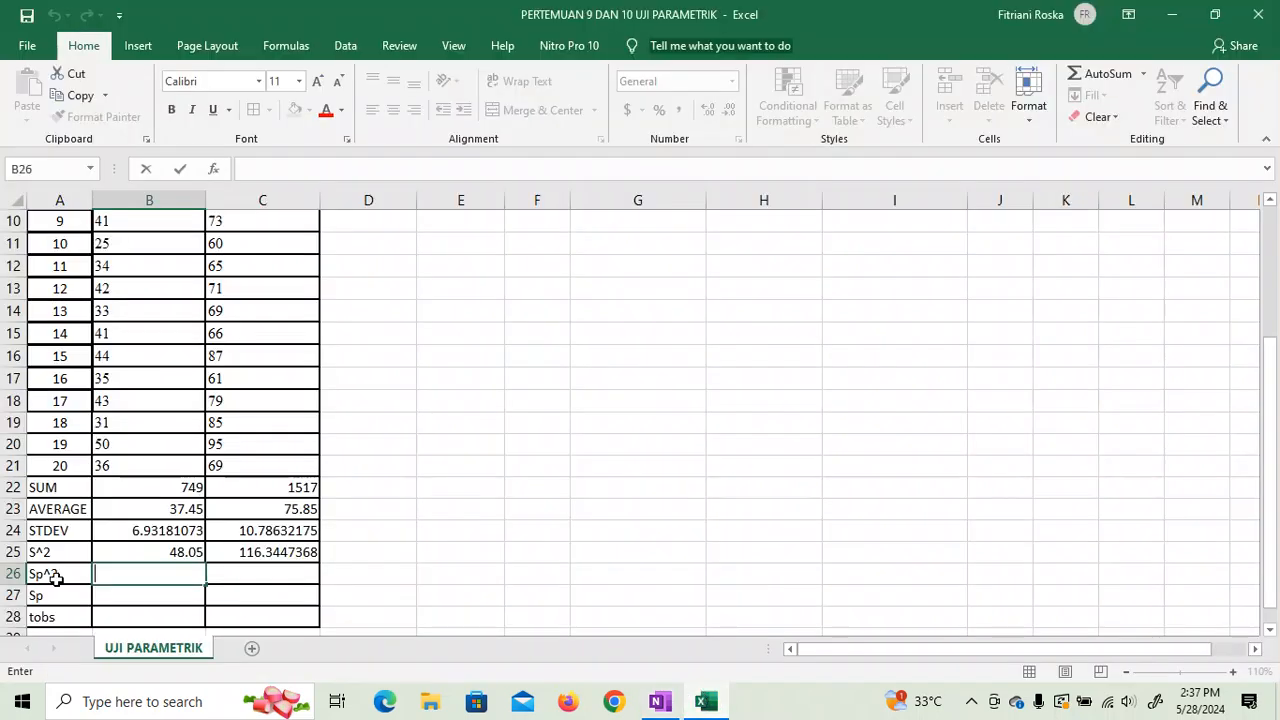
click(172, 553)
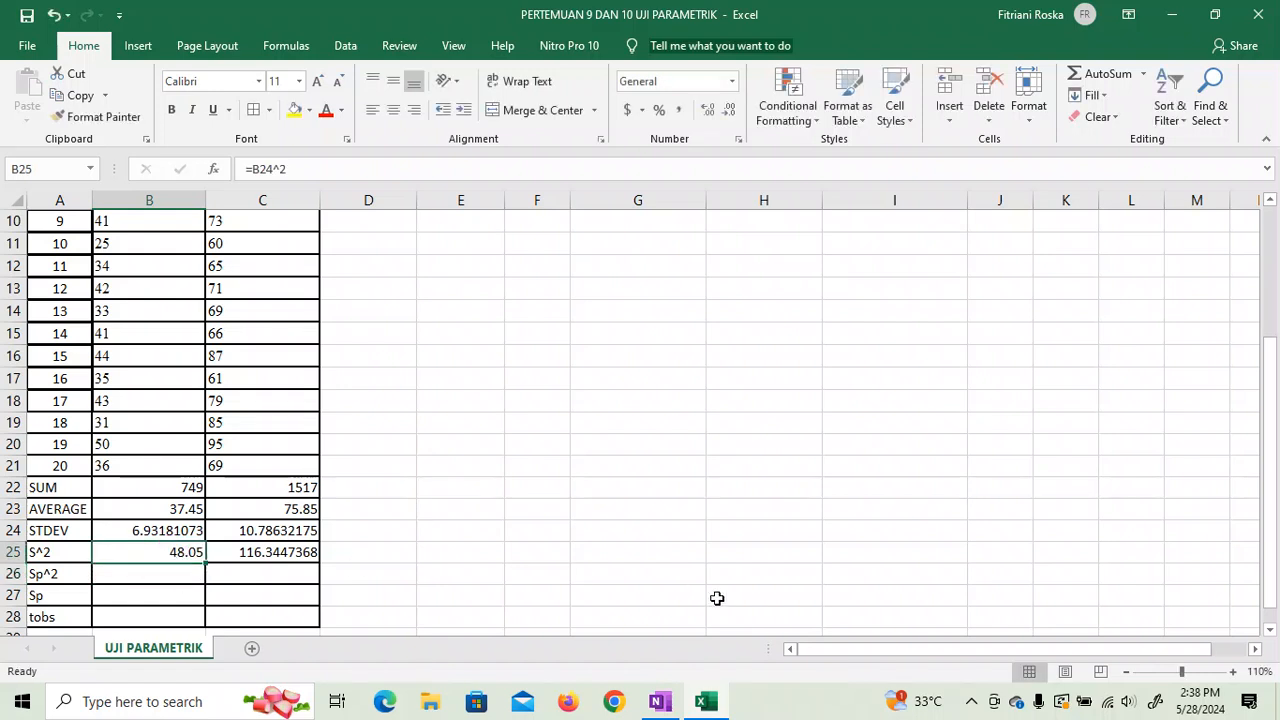
click(660, 692)
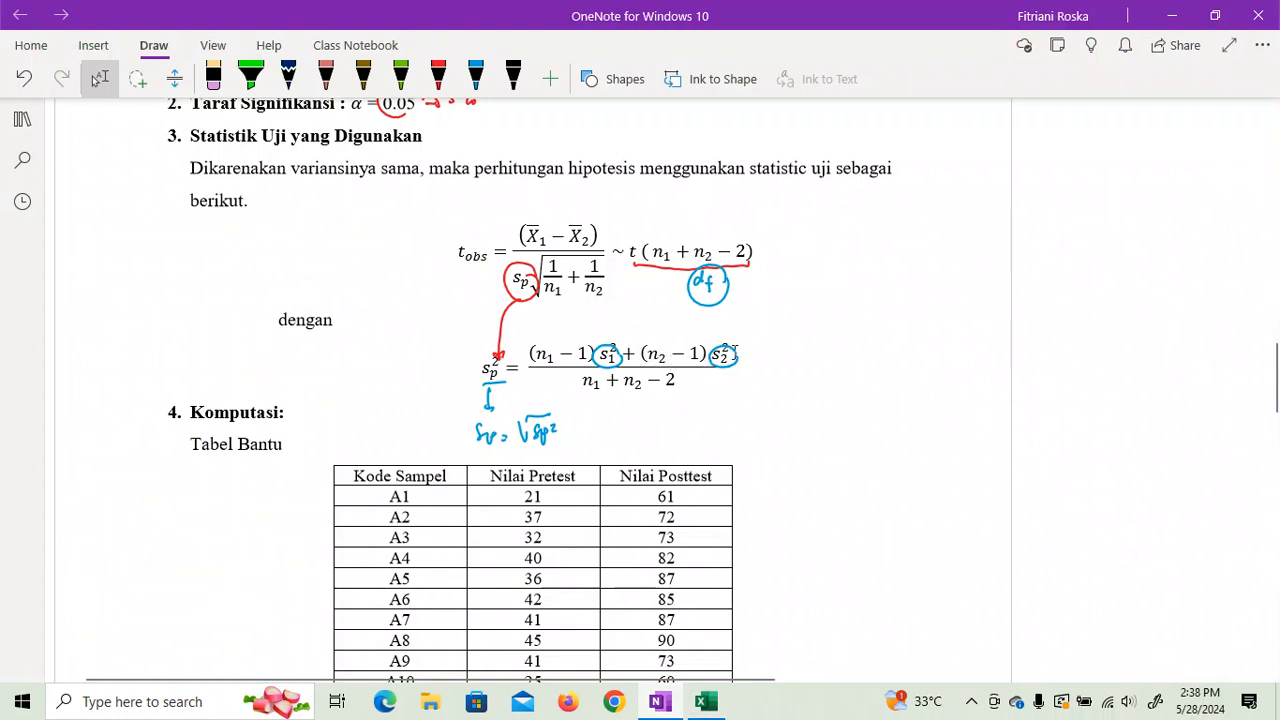
click(706, 701)
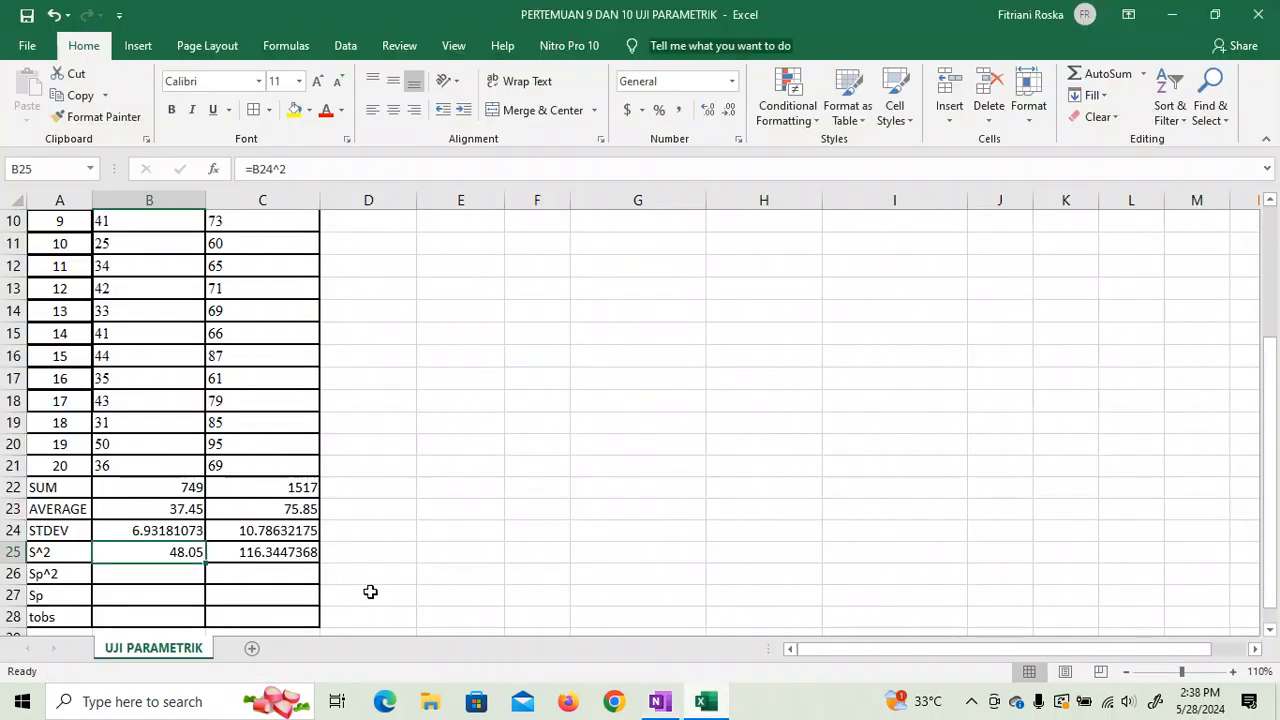
click(288, 556)
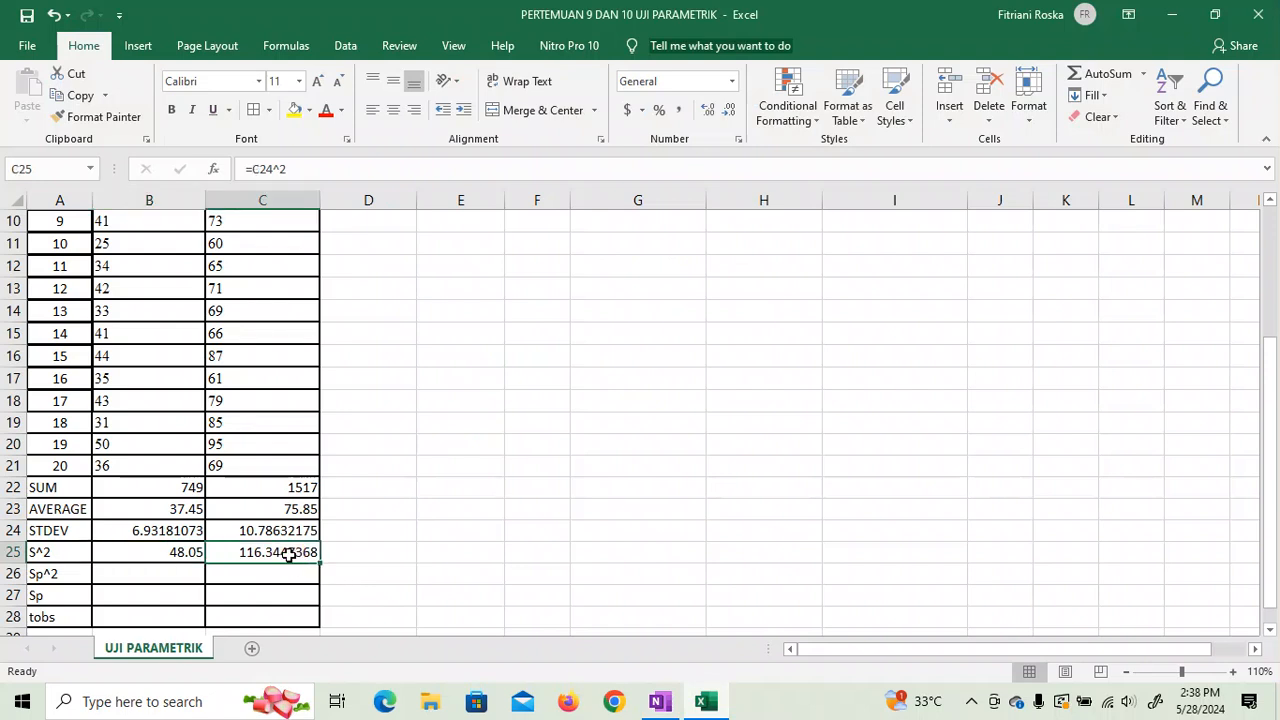
double_click(162, 577)
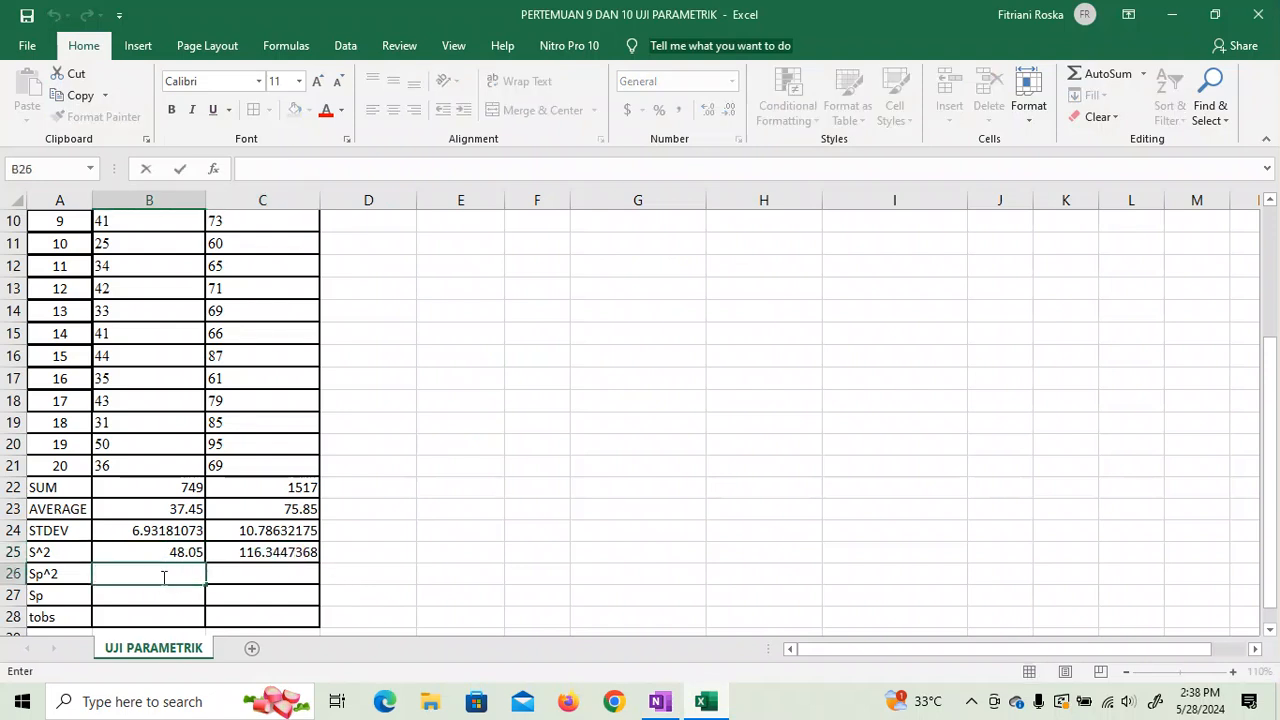
click(722, 706)
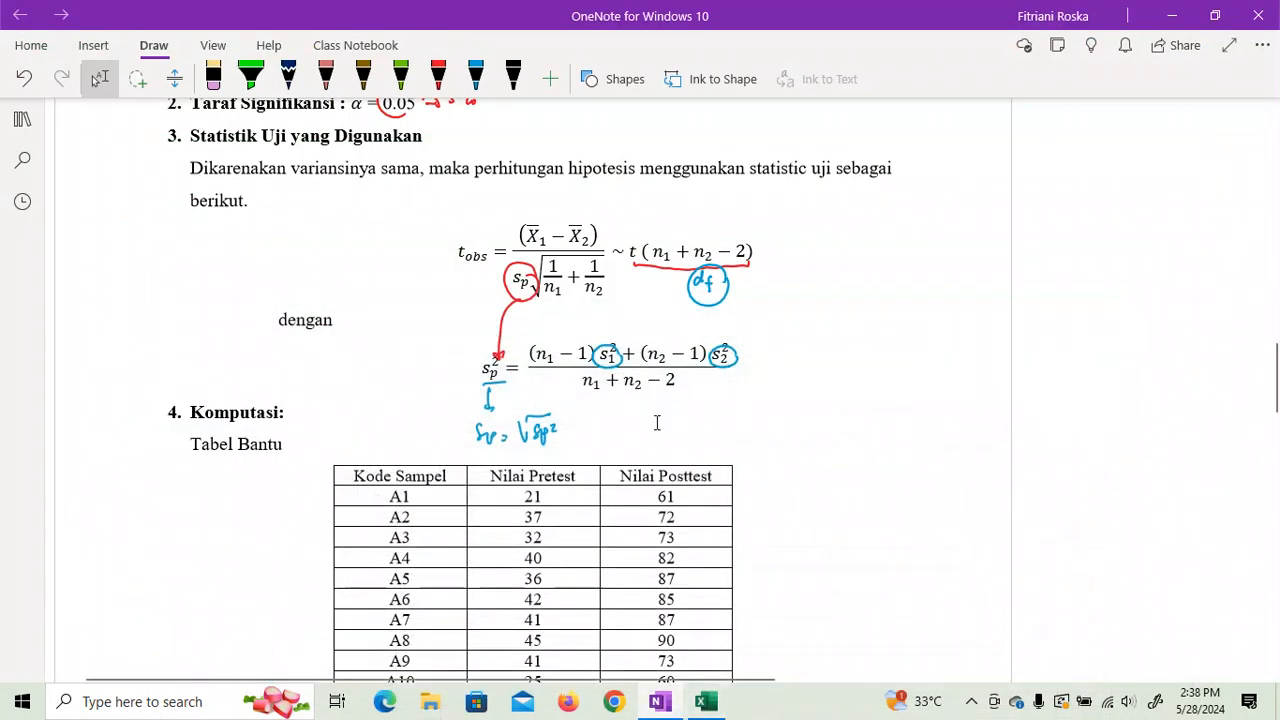
click(706, 701)
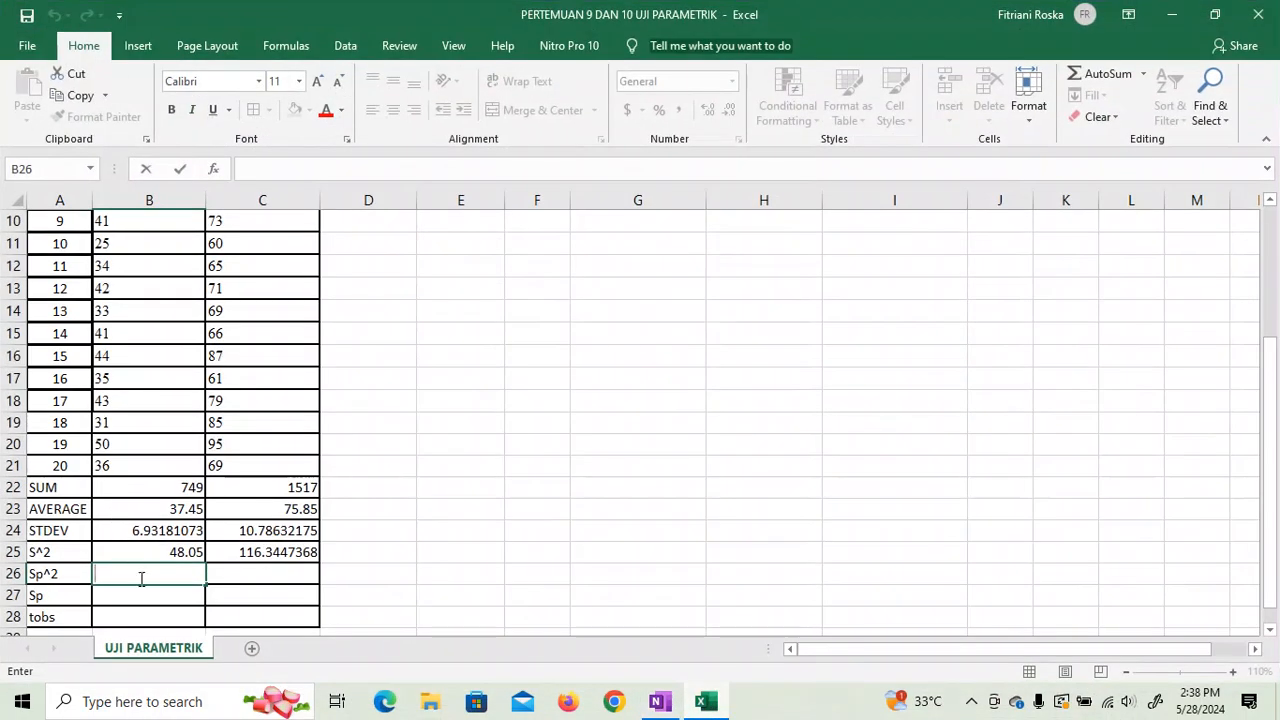
Calculate Sp^2 in B26 with =((19*B25)+(19*C25))/(20+20-2), checking the sp² formula in the OneNote notes
text(=)
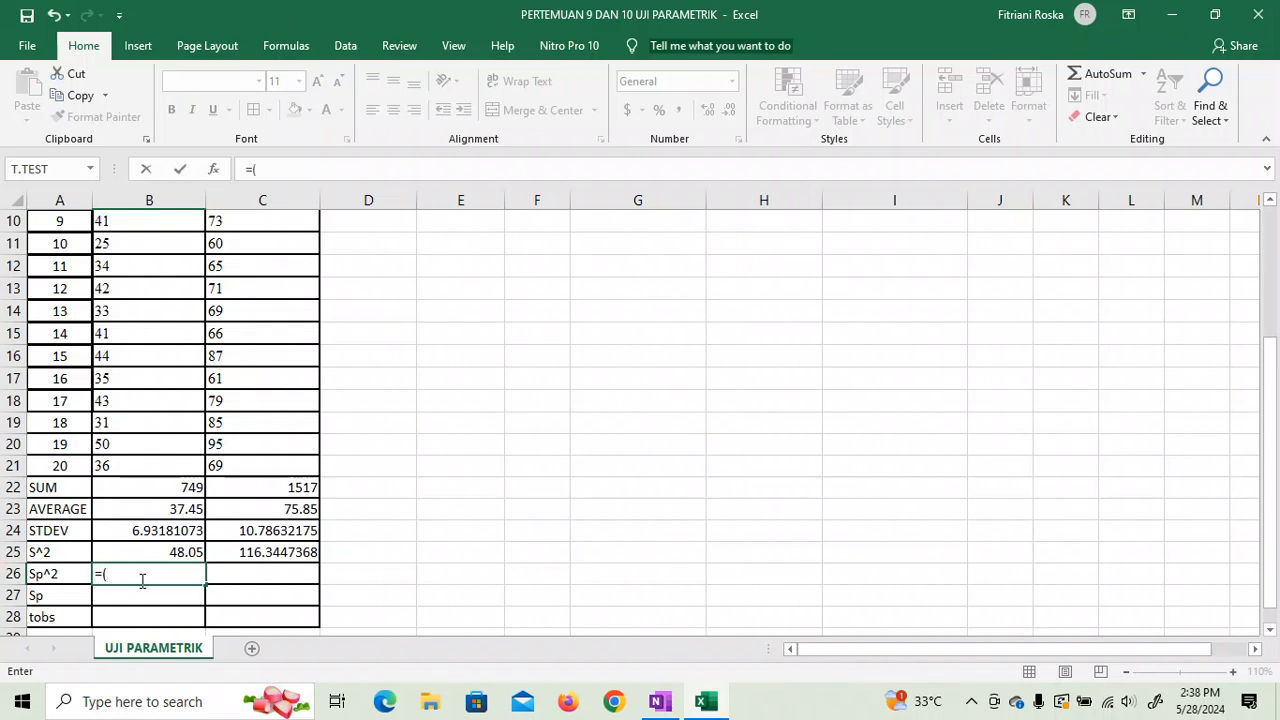
text((19*)
click(166, 553)
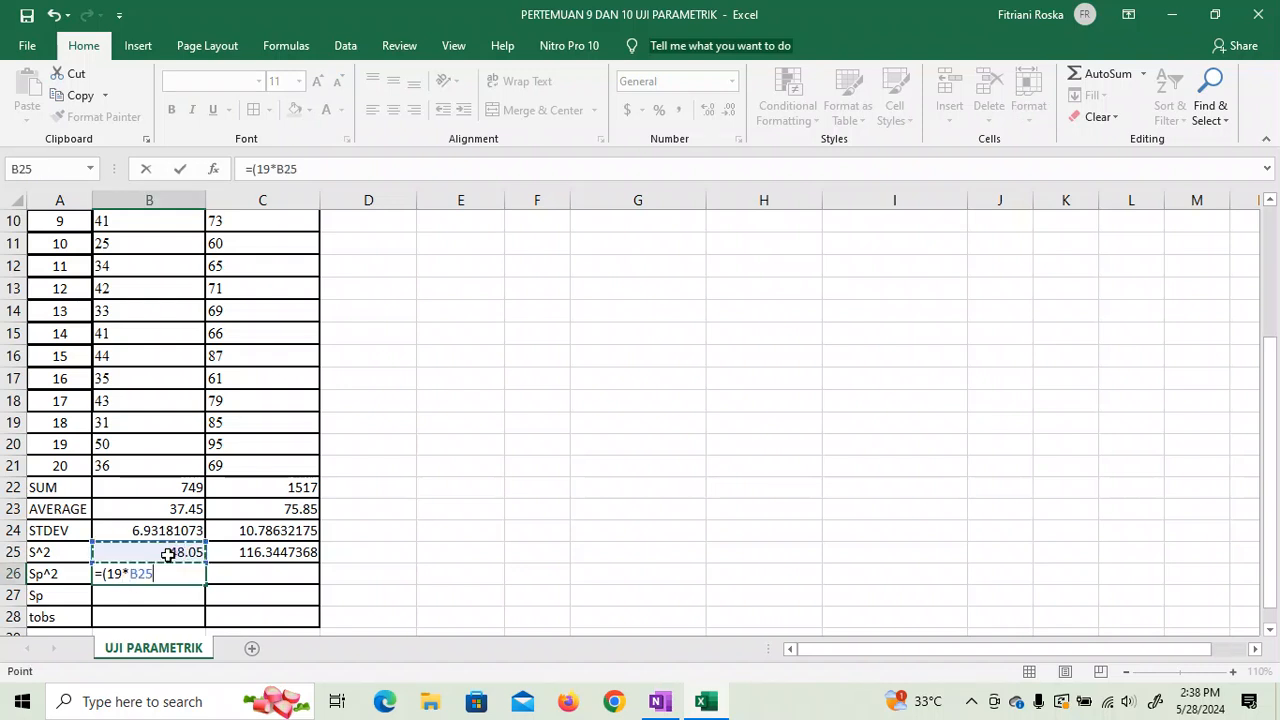
click(706, 705)
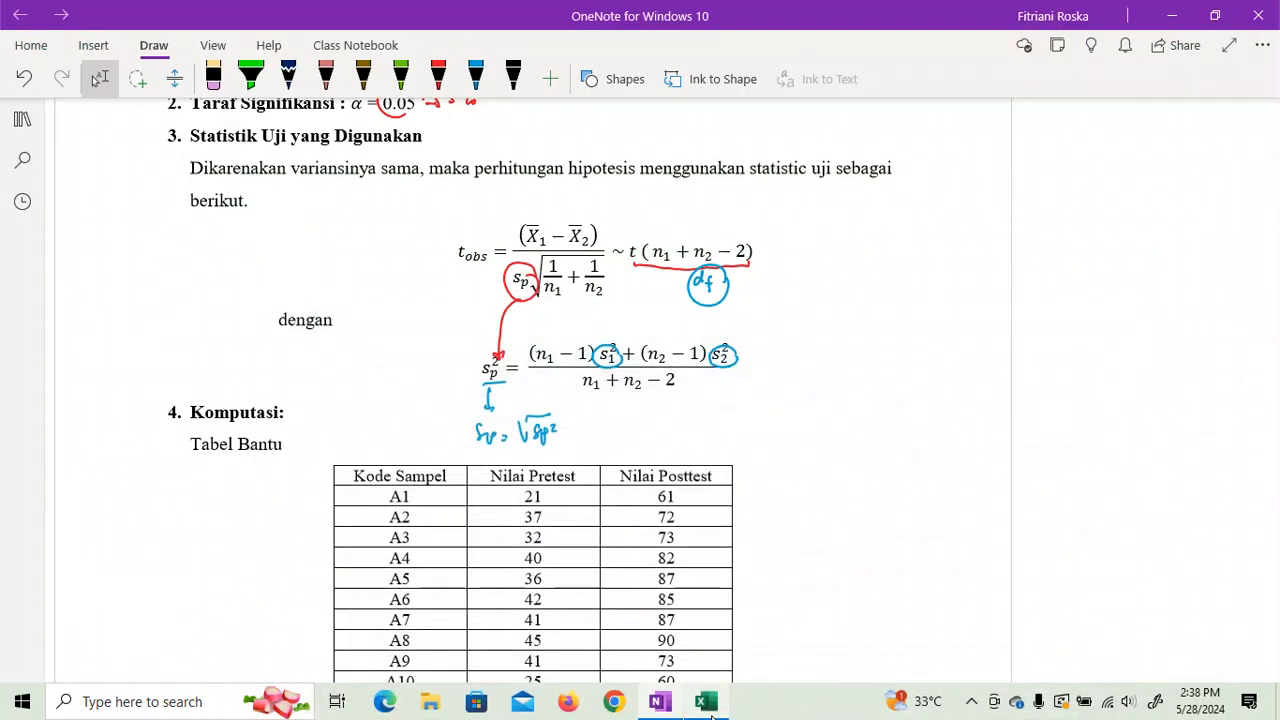
click(706, 703)
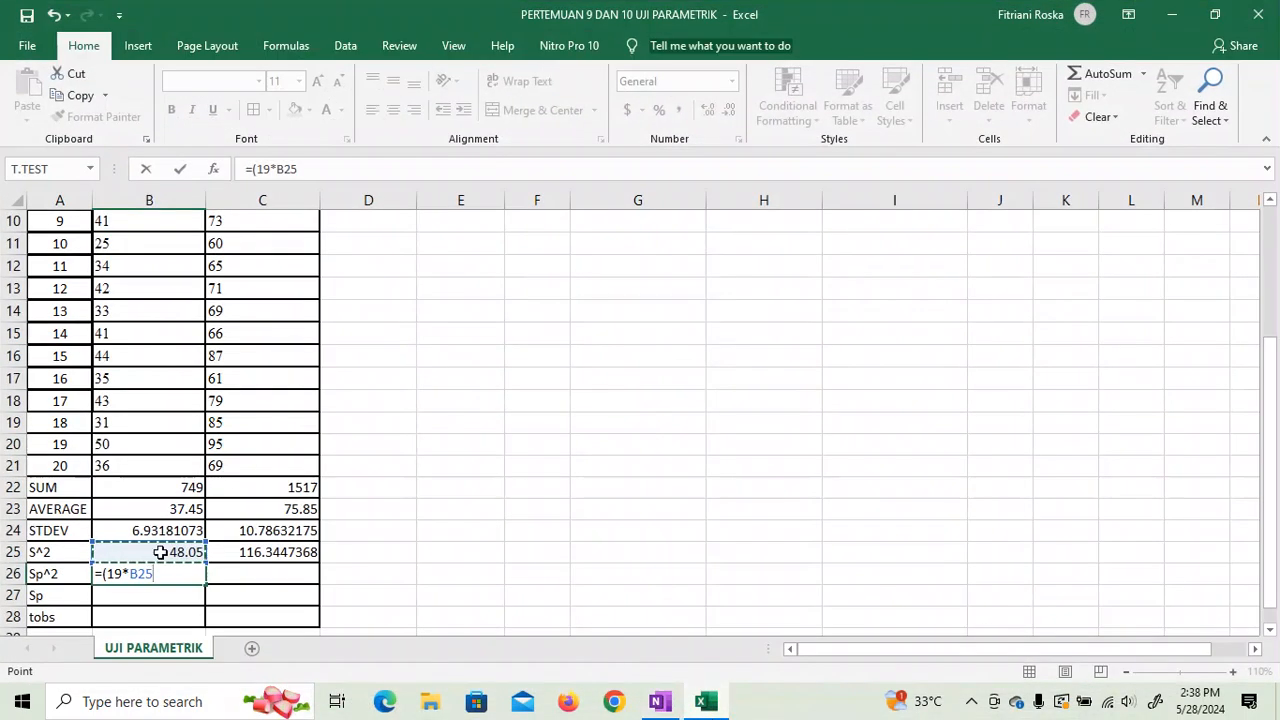
click(112, 573)
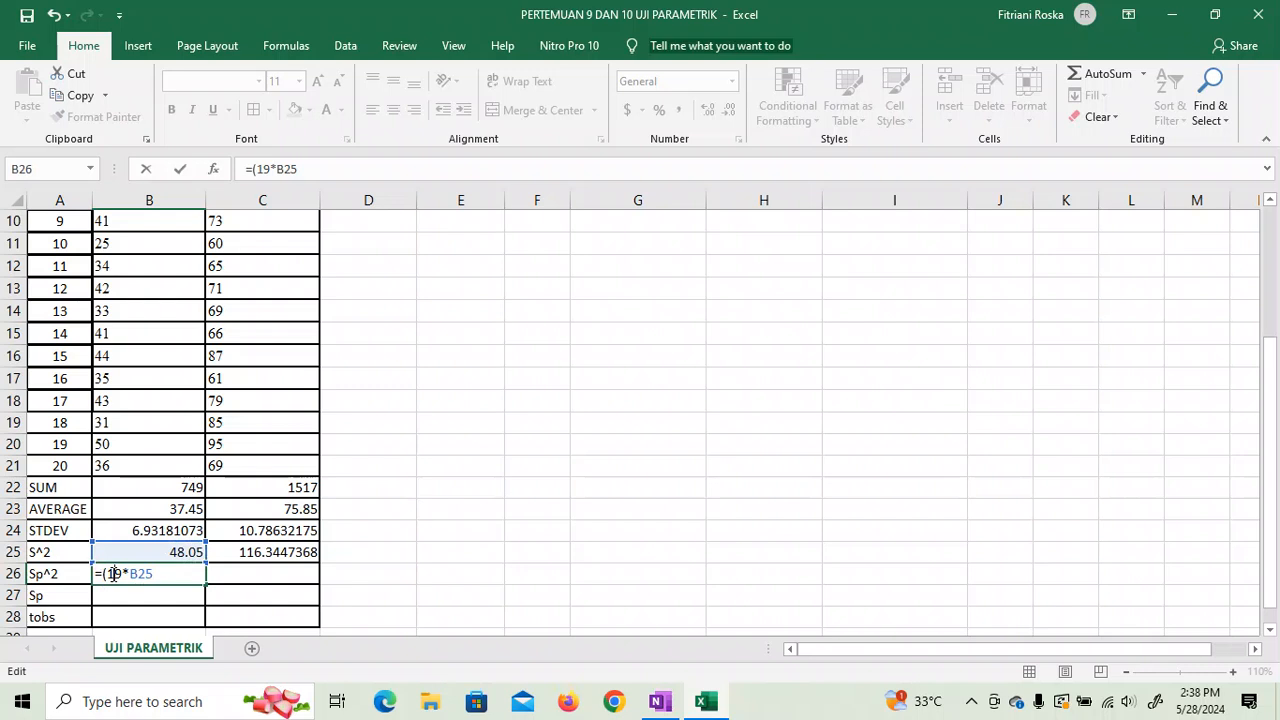
text(()
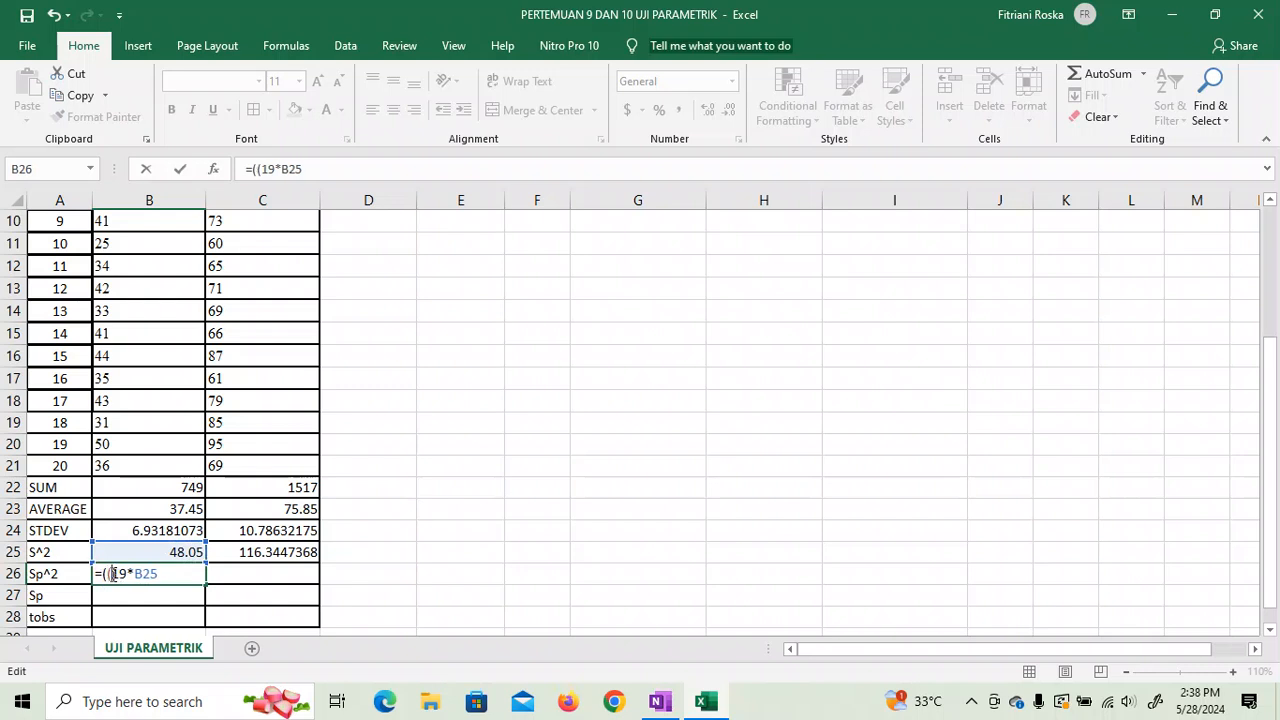
click(166, 574)
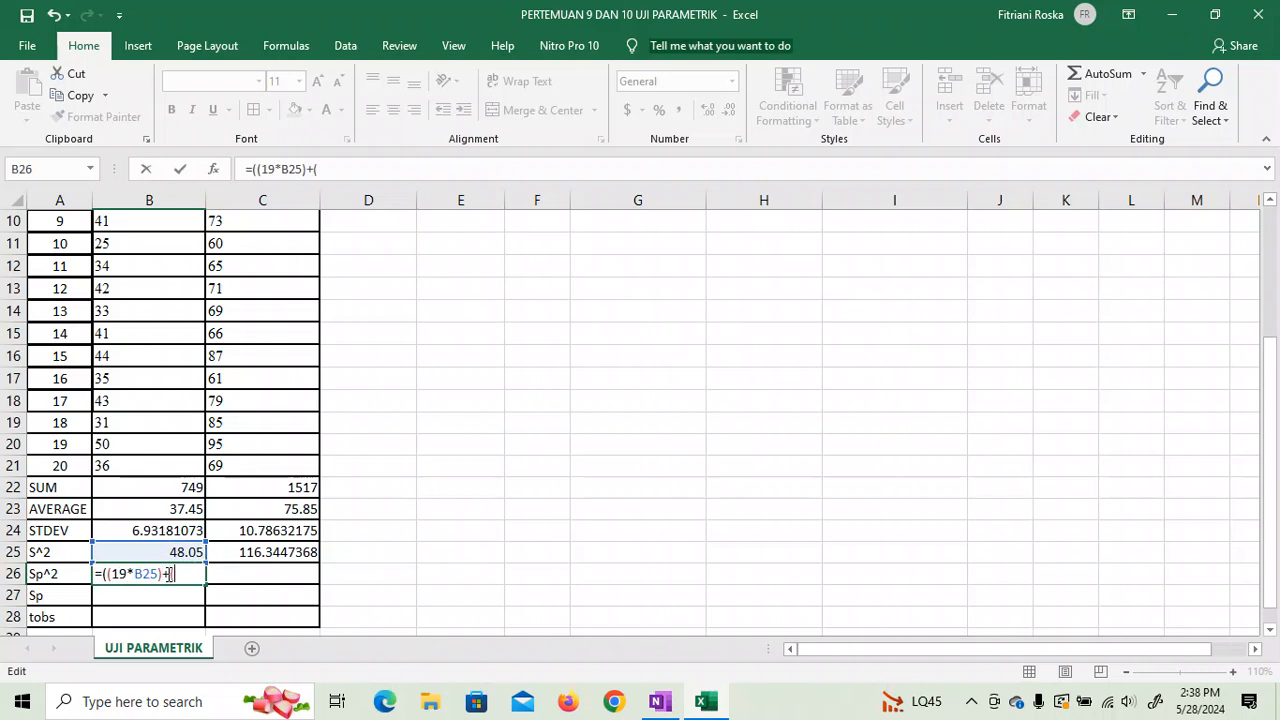
text()+(19*)
click(263, 553)
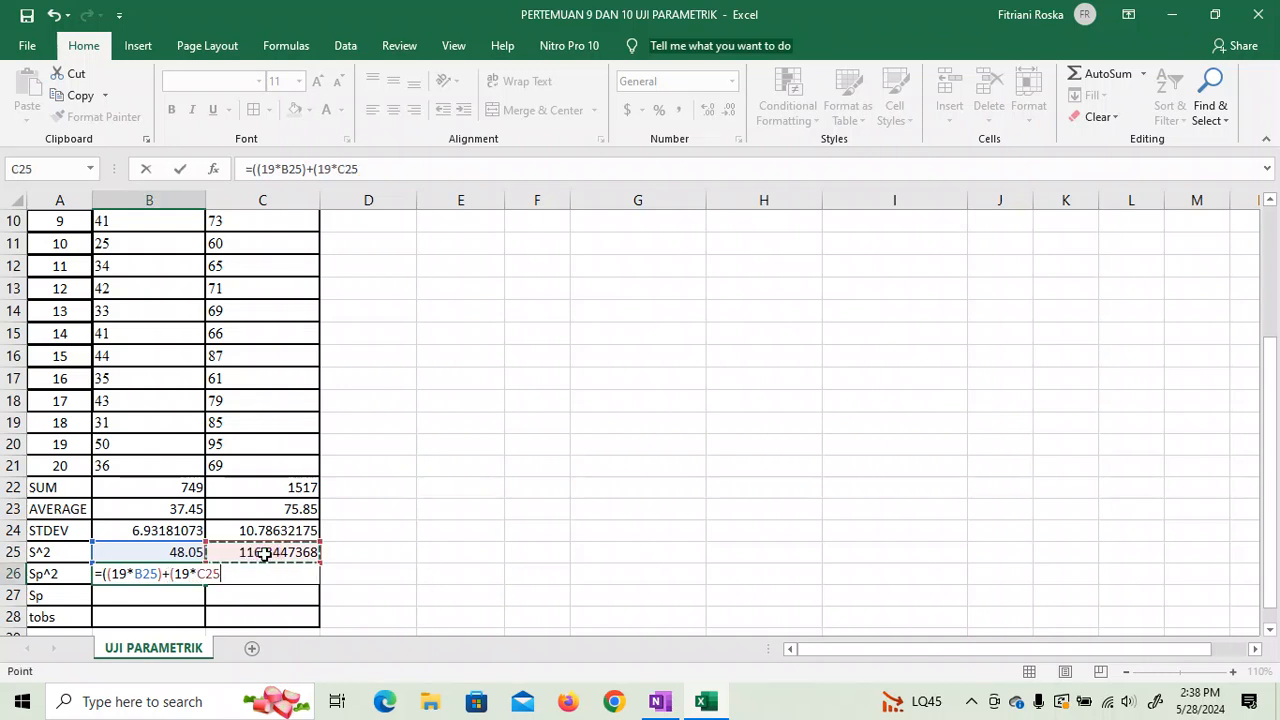
text()))
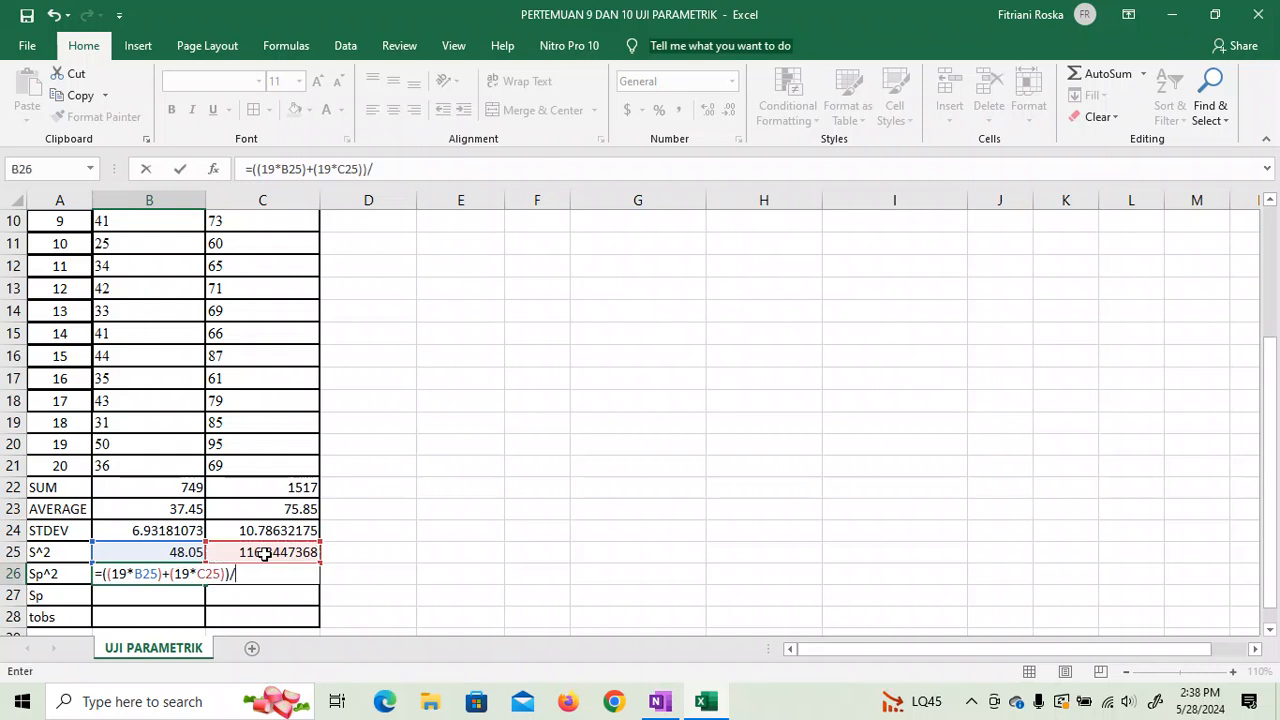
text(/(20+20-2)
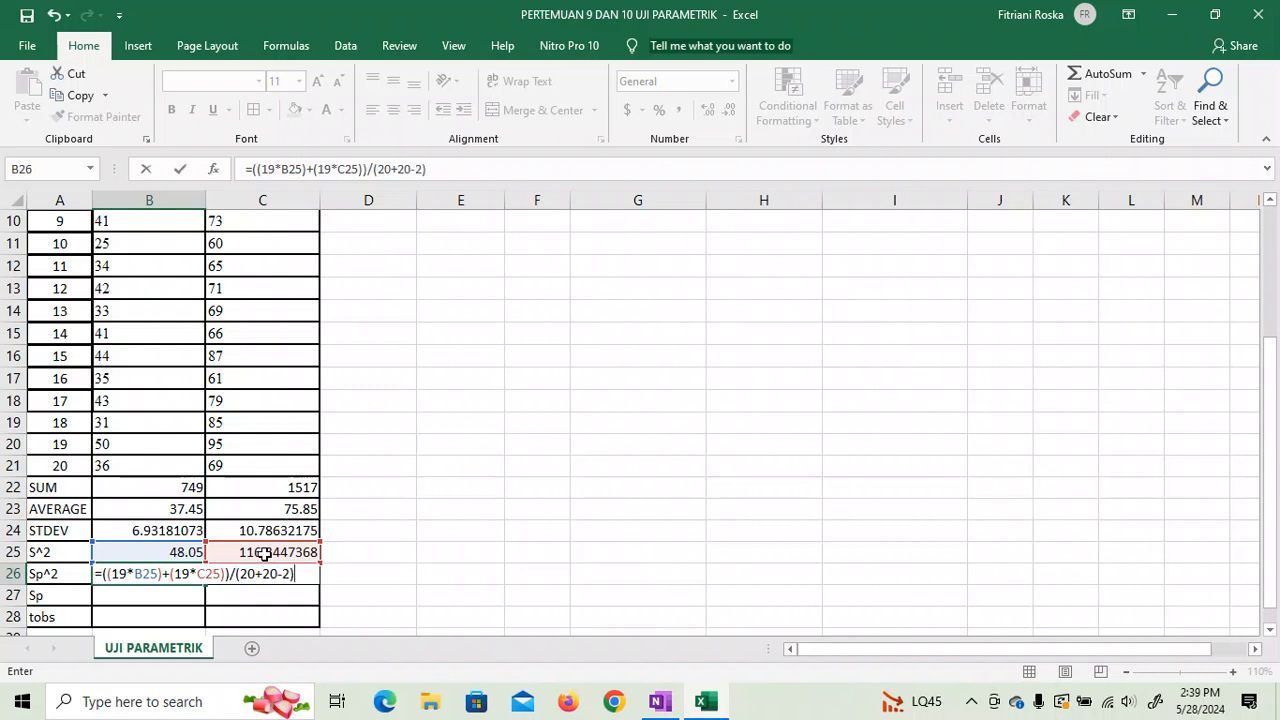
text())
key(Return)
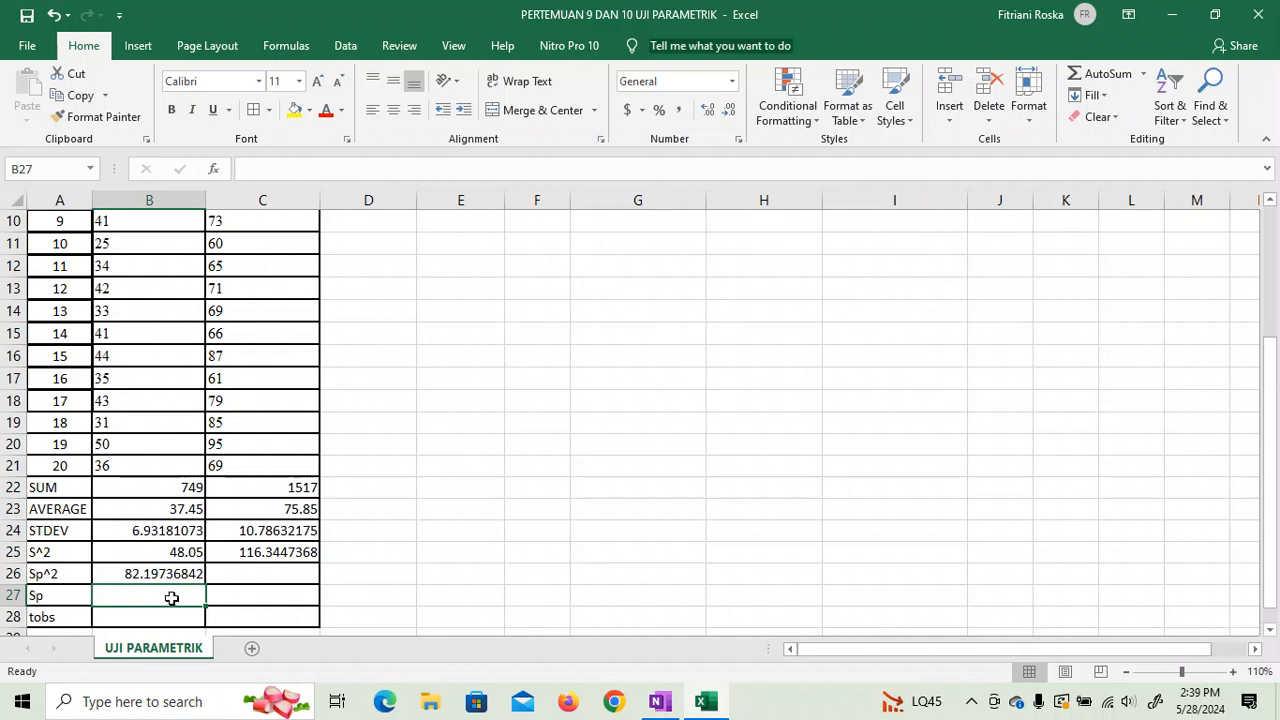
Calculate Sp in B27 as the square root of Sp^2 with =SQRT(B26)
text(=)
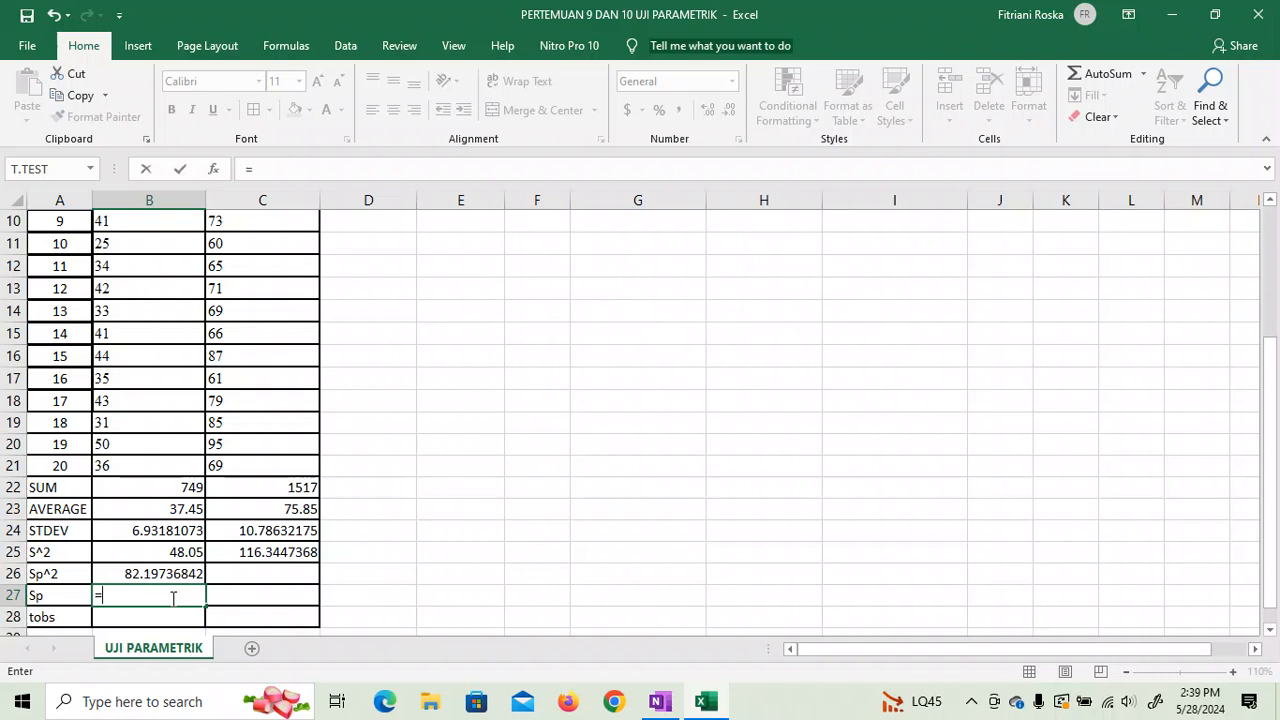
text(SQRT)
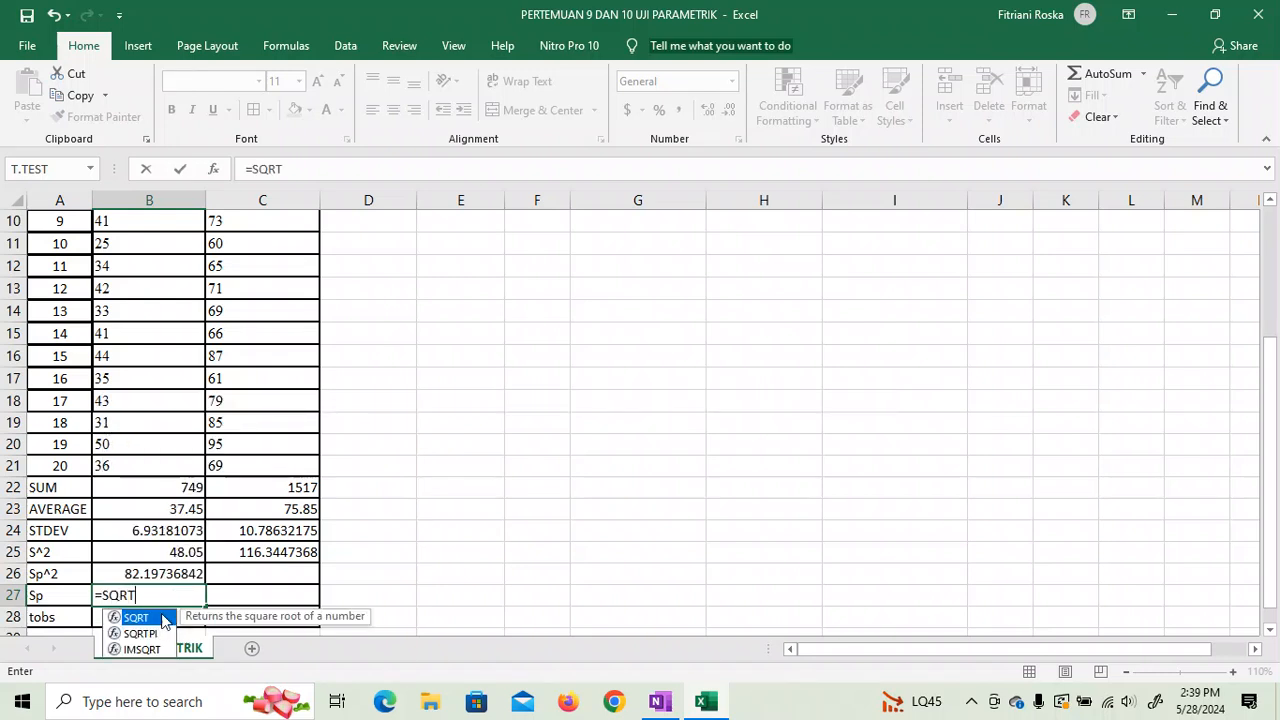
double_click(140, 621)
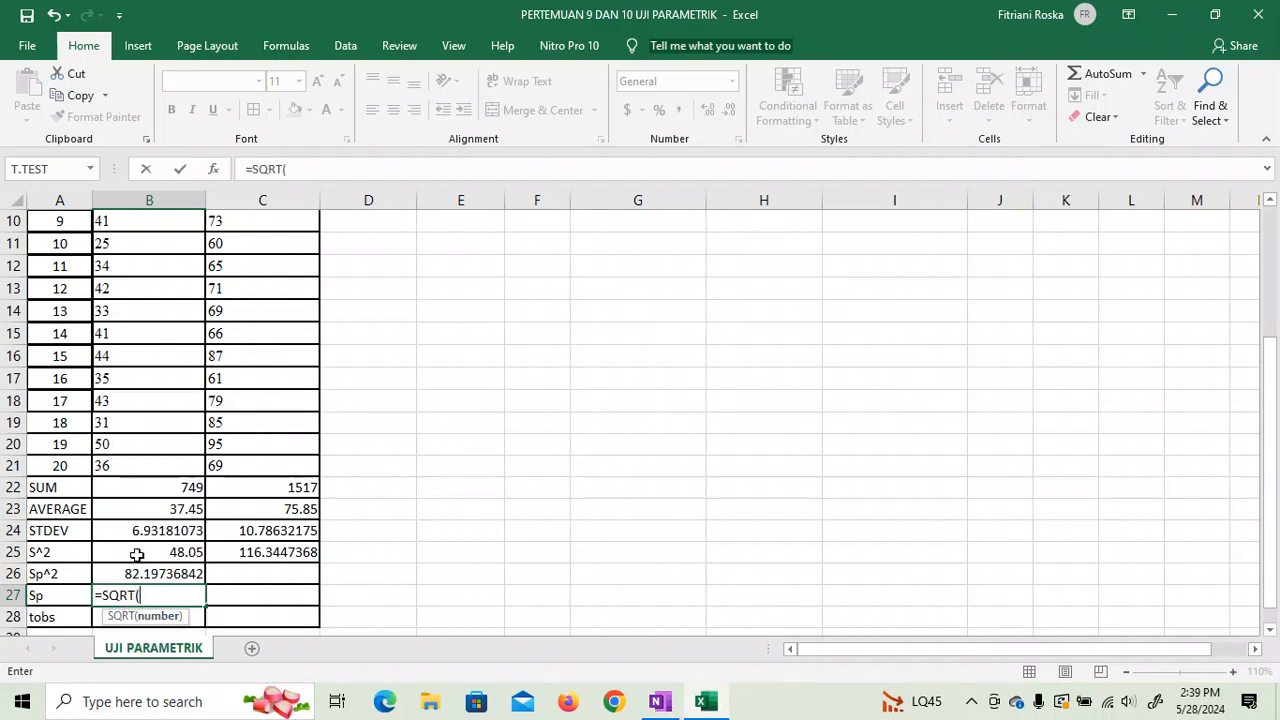
click(137, 575)
text())
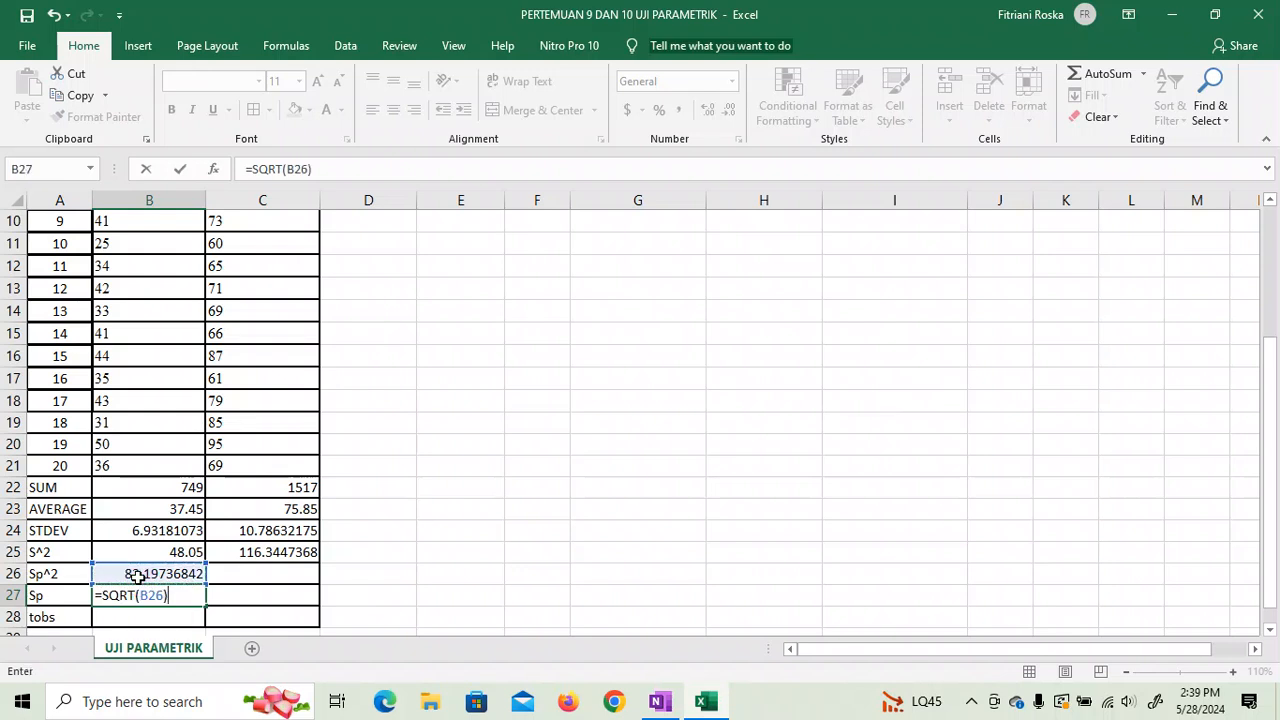
key(Return)
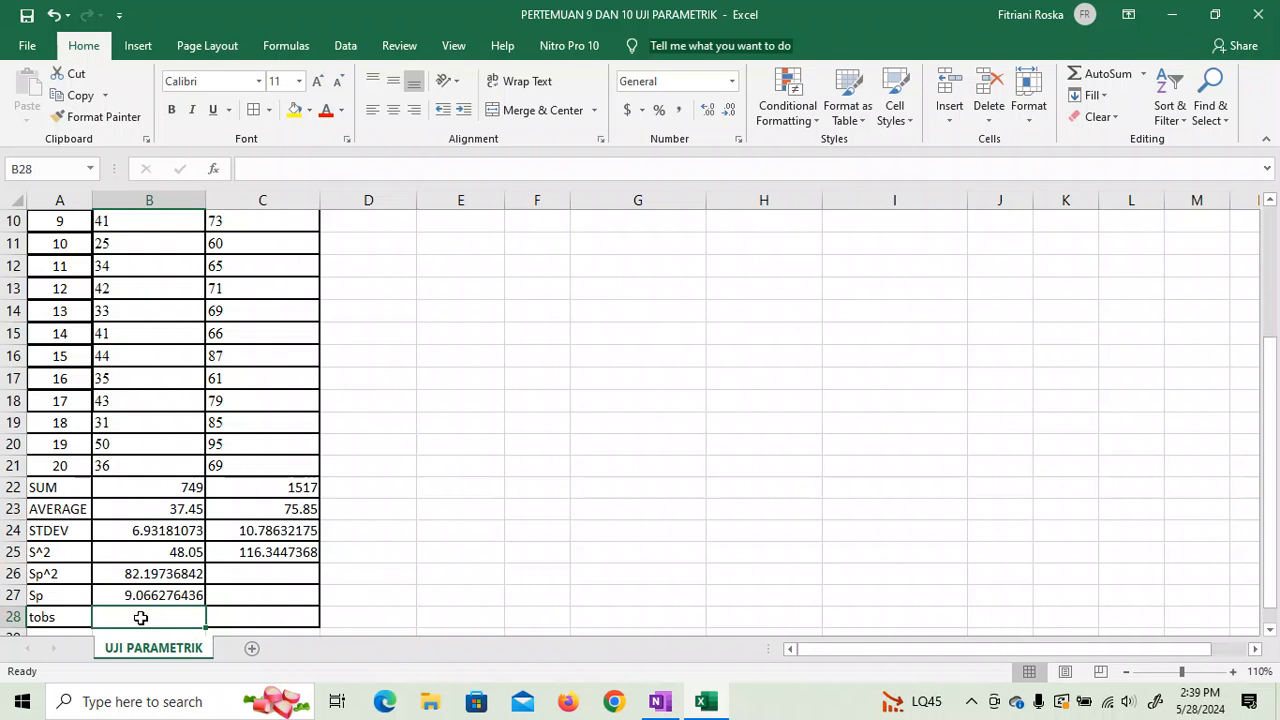
Calculate tobs in B28 with =(B23-C23)/(B27*SQRT((1/20)+(1/20))), following the t-statistic formula in the OneNote notes
text(=)
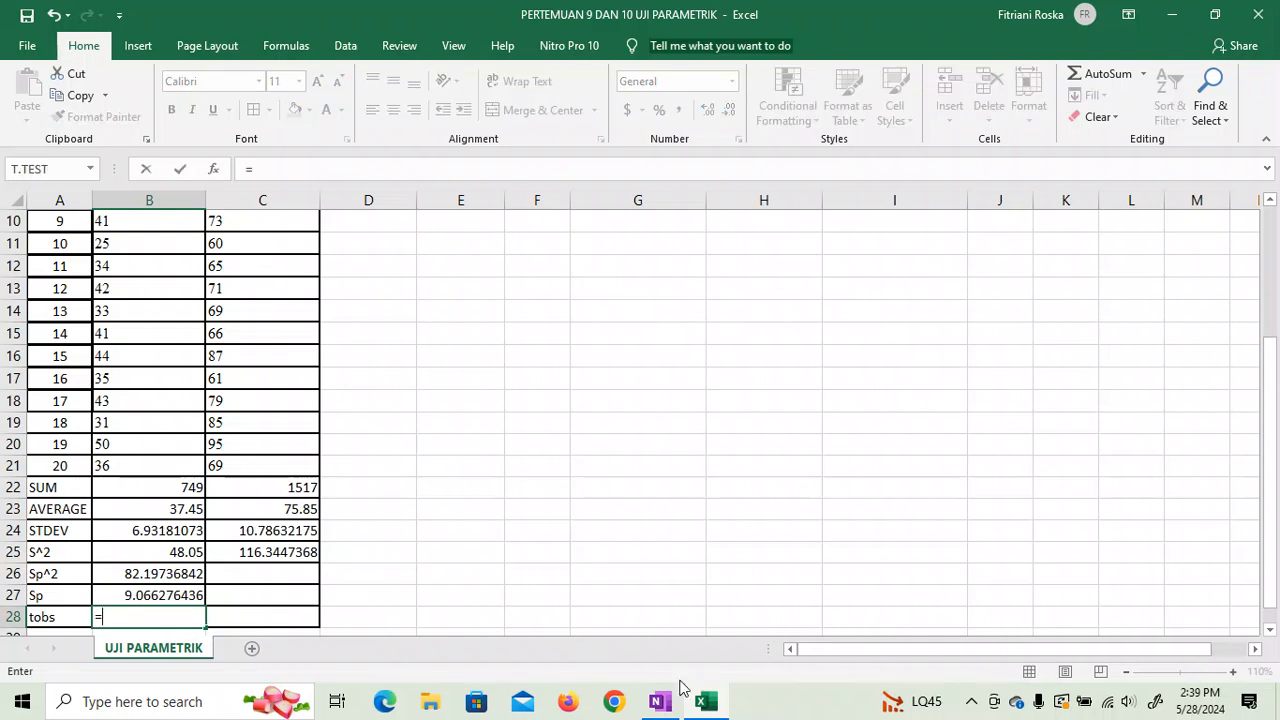
click(657, 702)
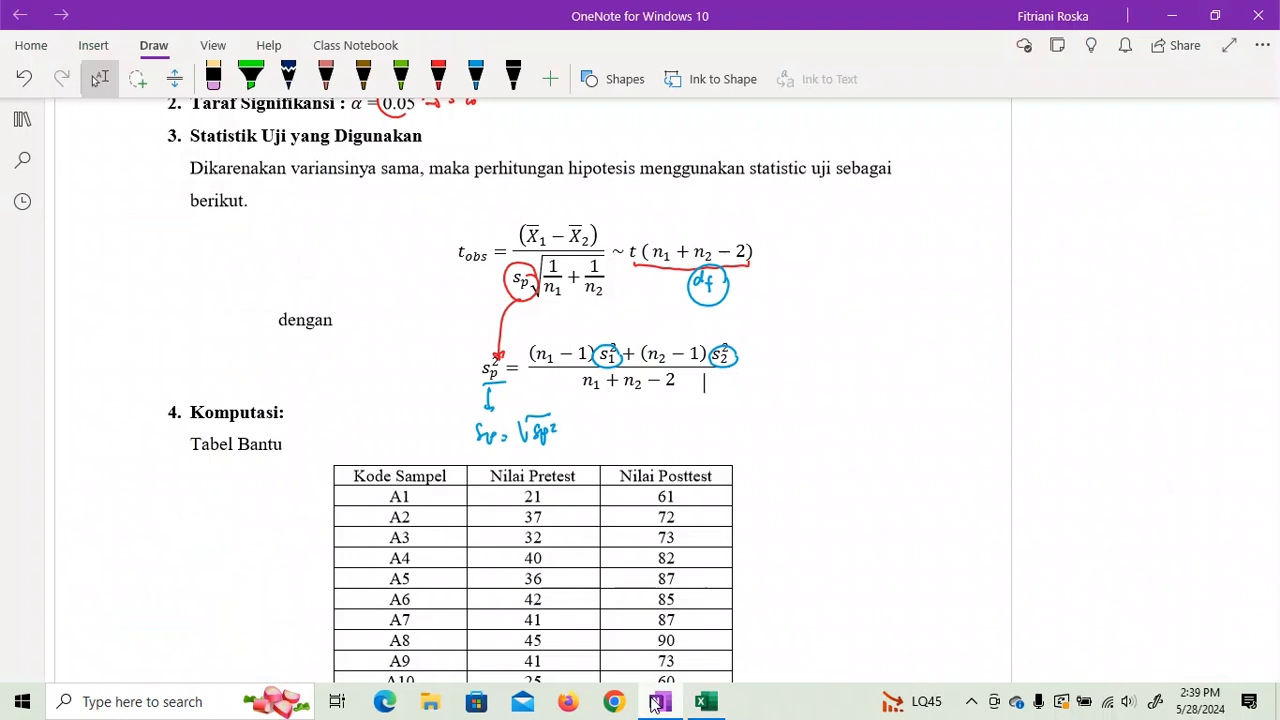
click(657, 702)
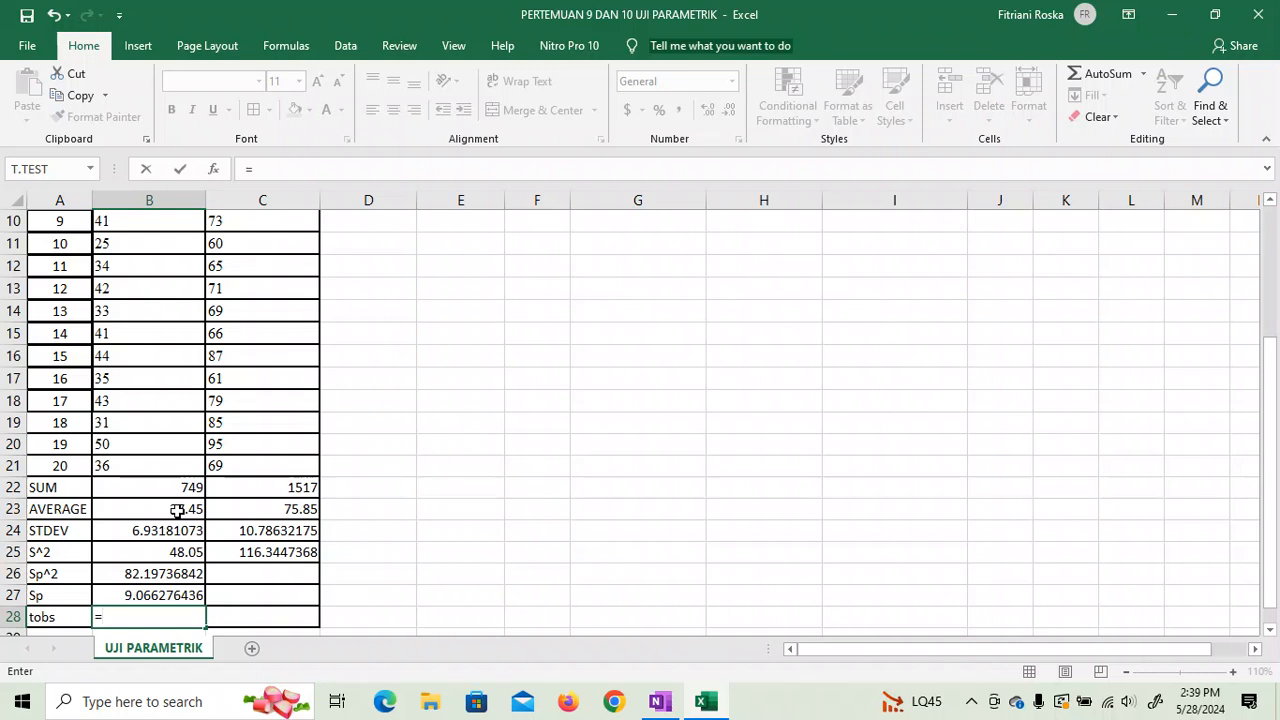
text(()
click(177, 511)
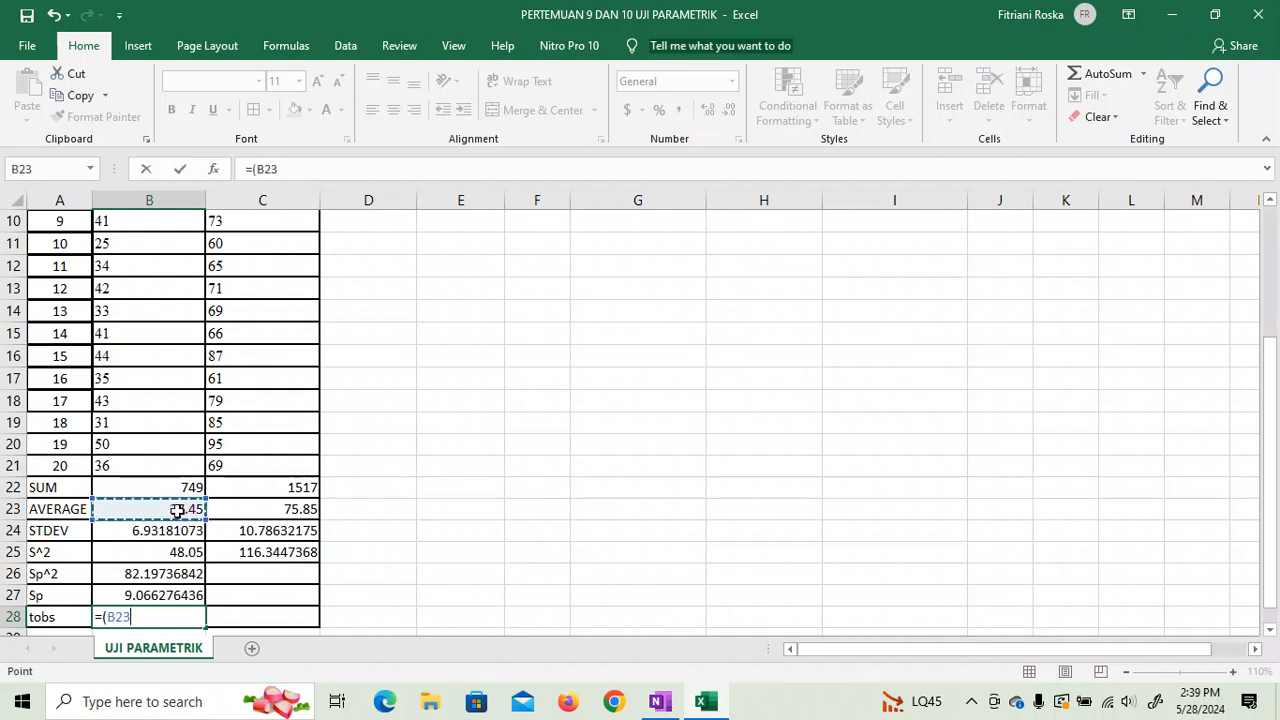
text(-)
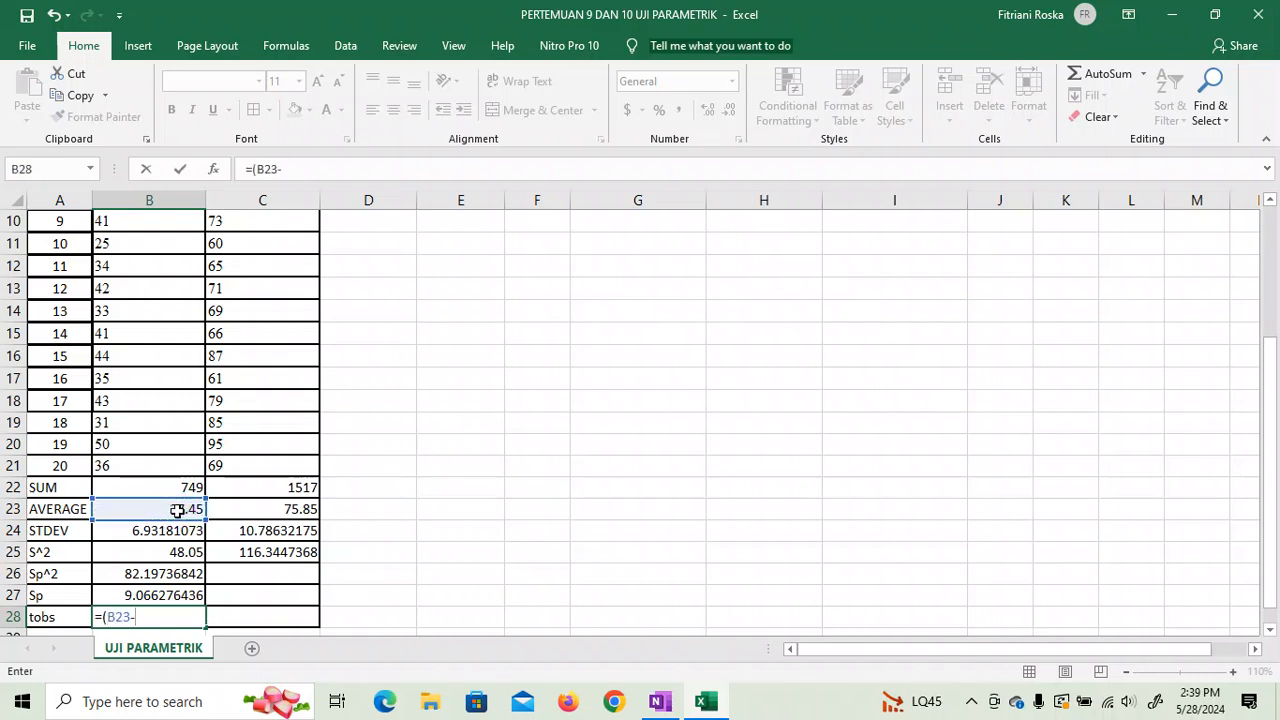
click(294, 511)
text()/()
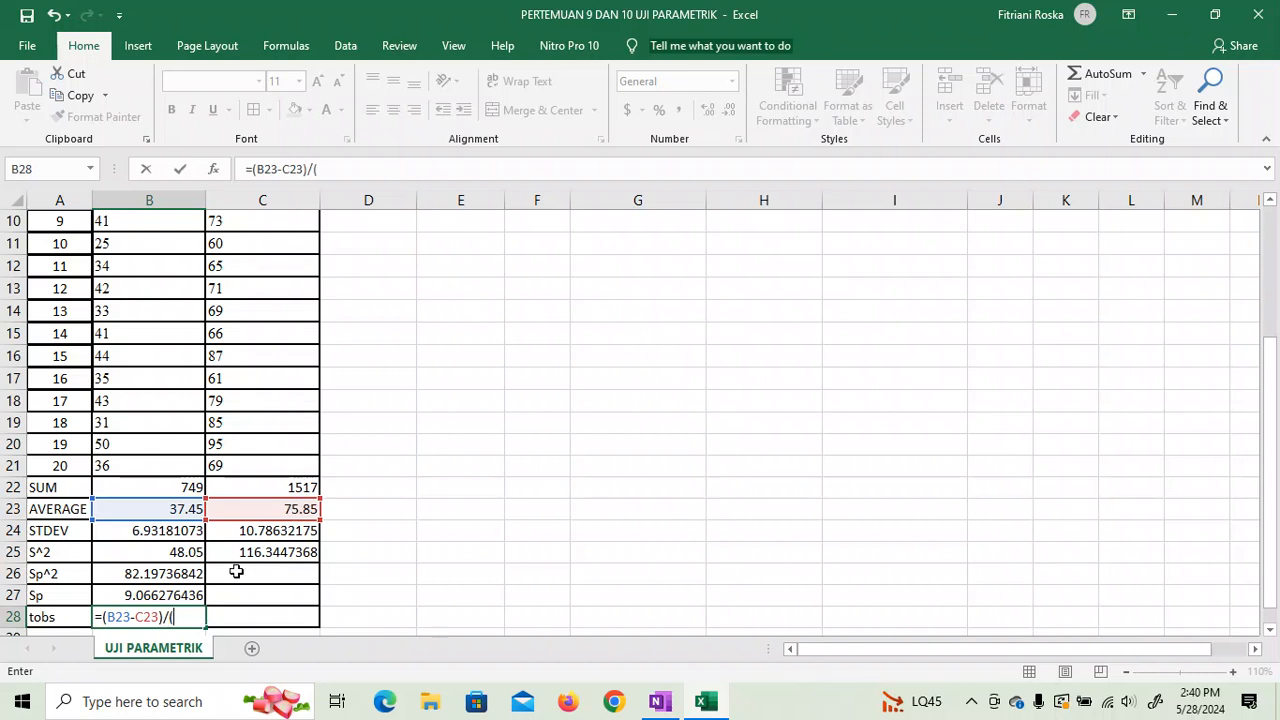
click(159, 594)
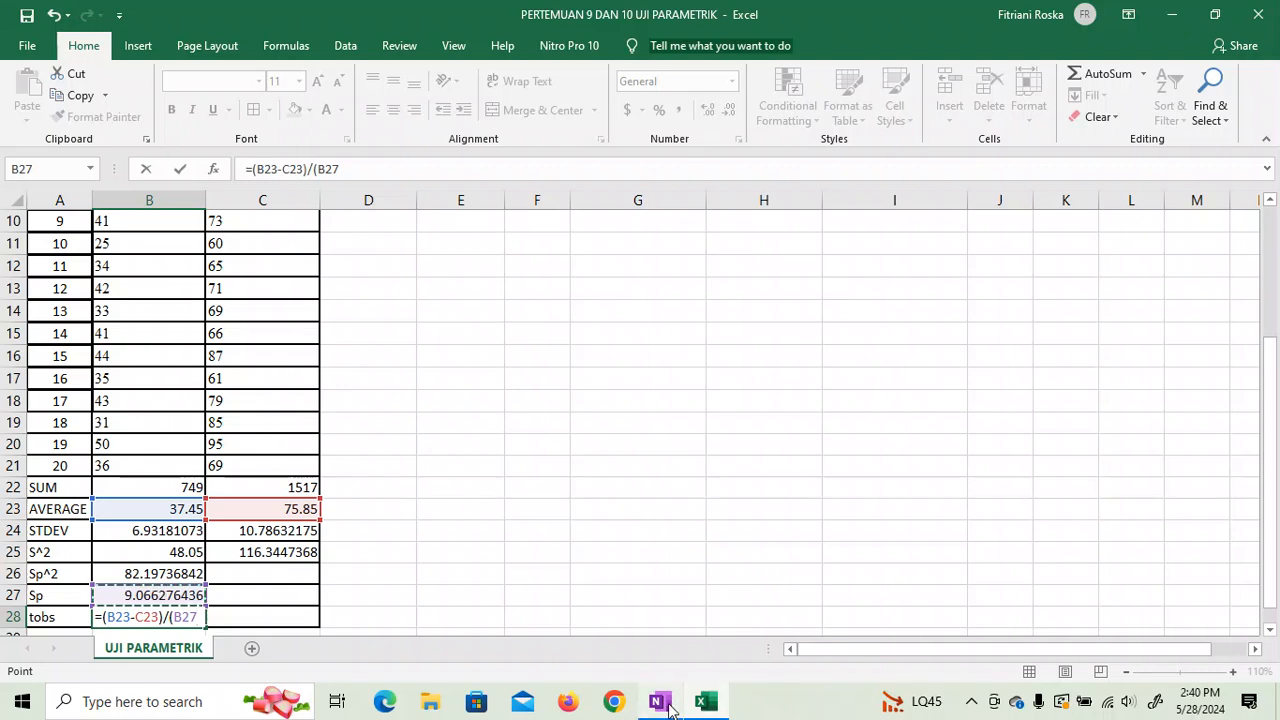
click(672, 705)
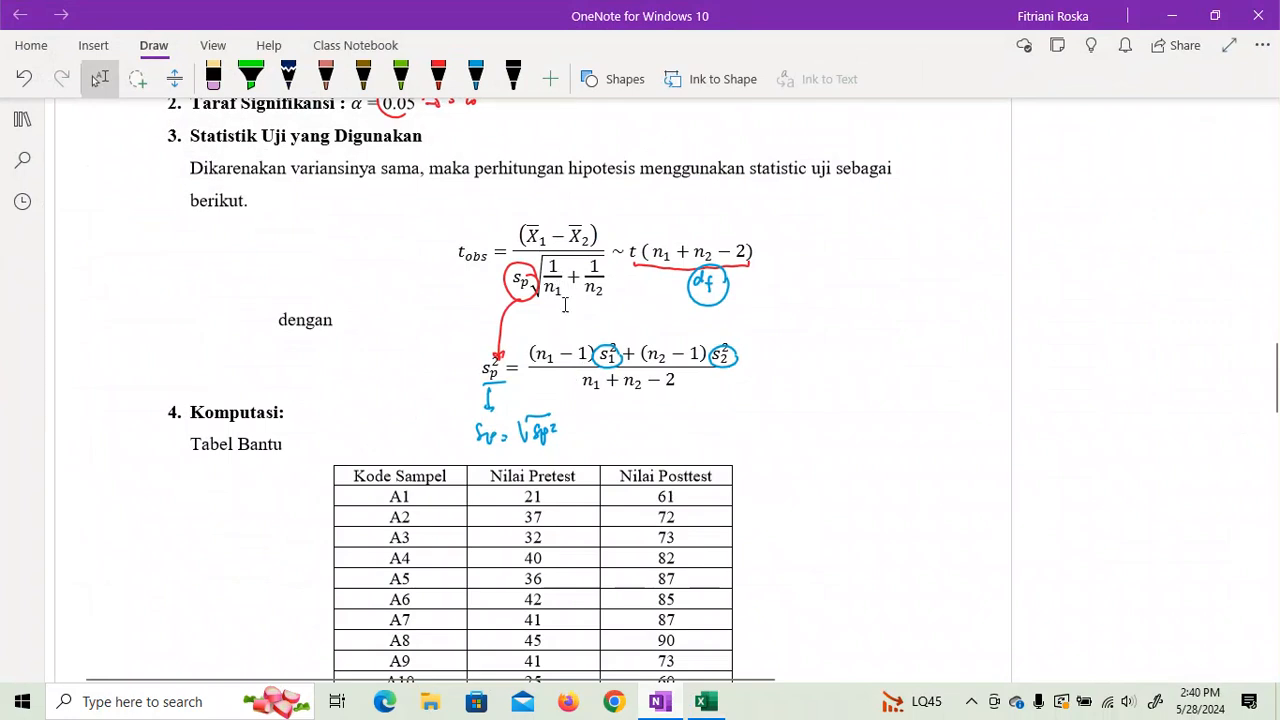
click(705, 705)
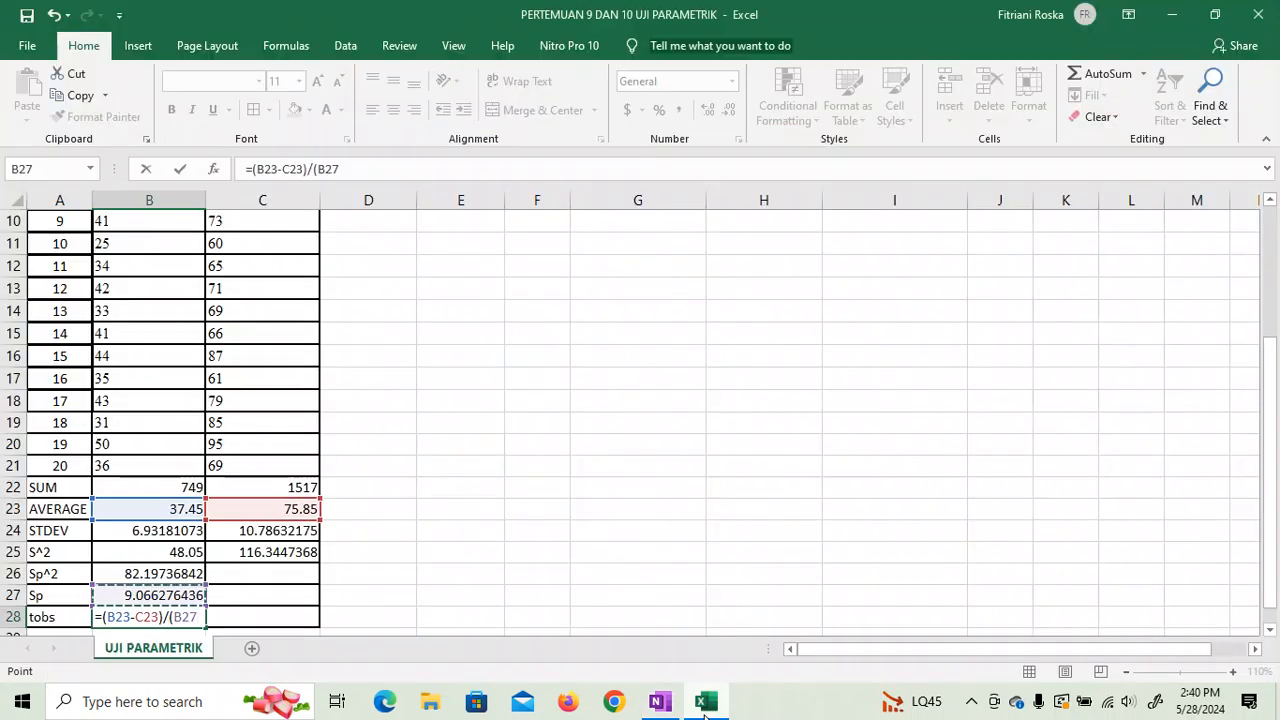
text(*SQRT)
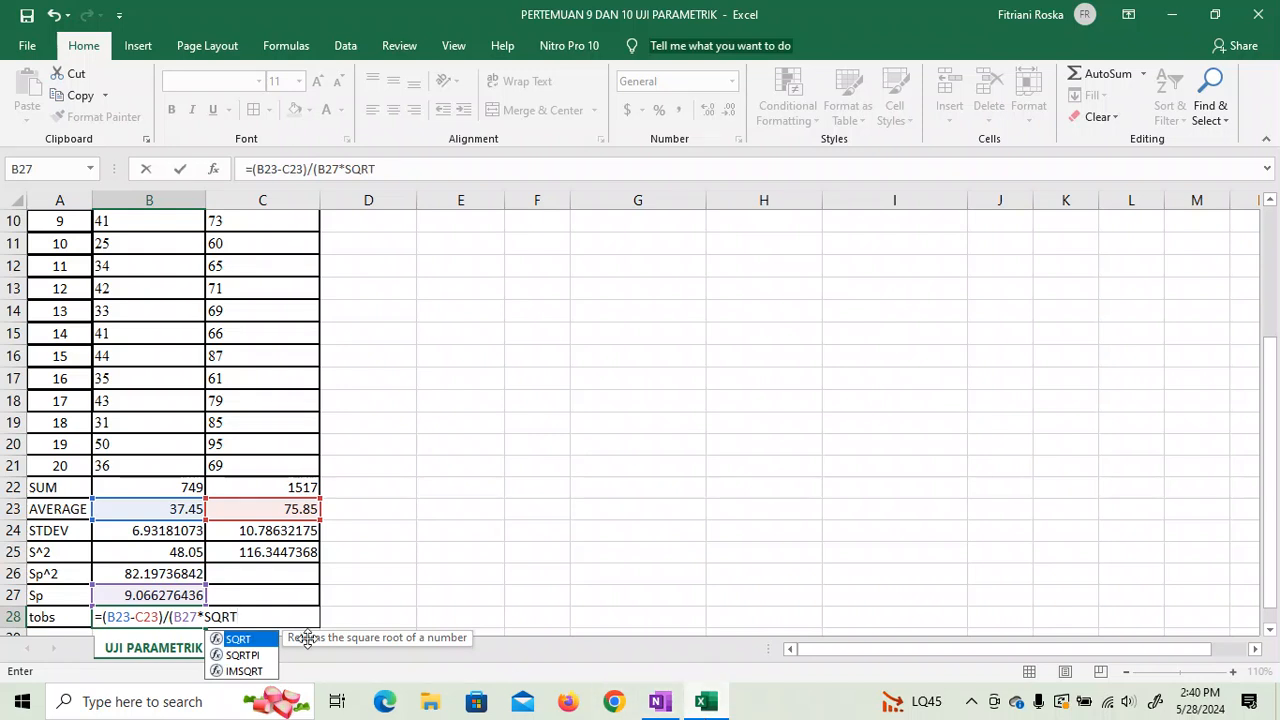
double_click(238, 639)
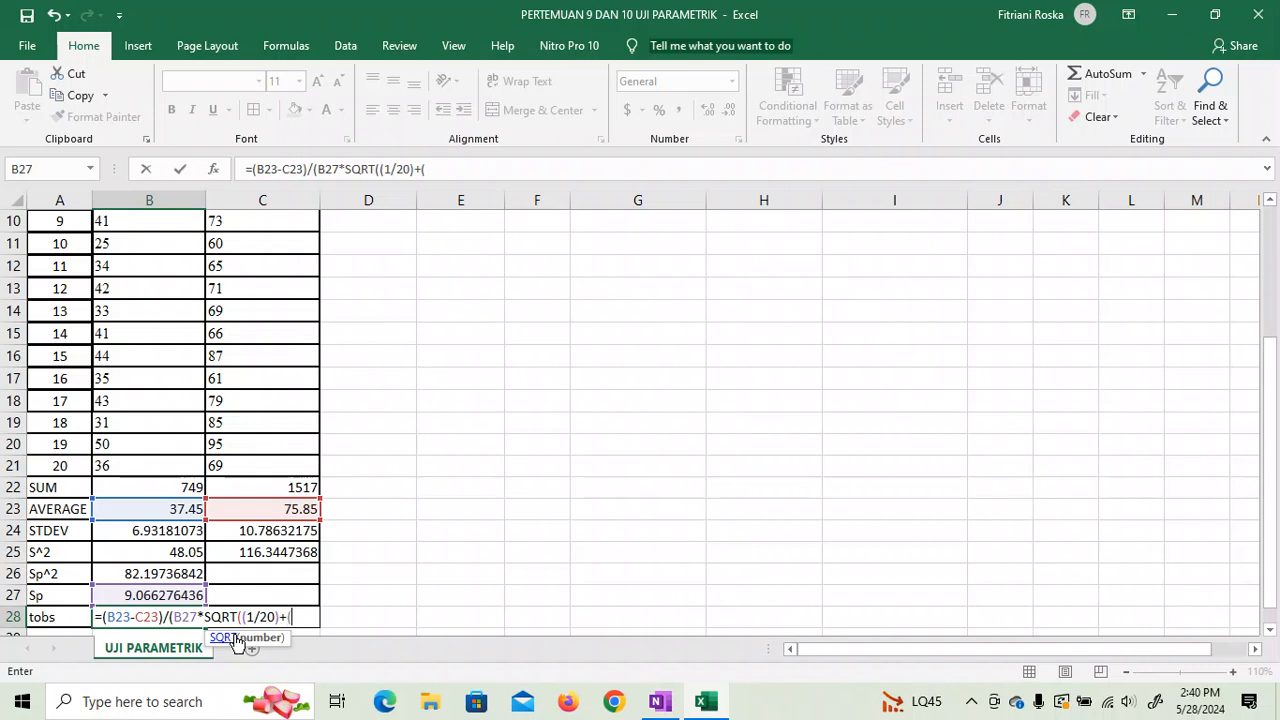
text(20))
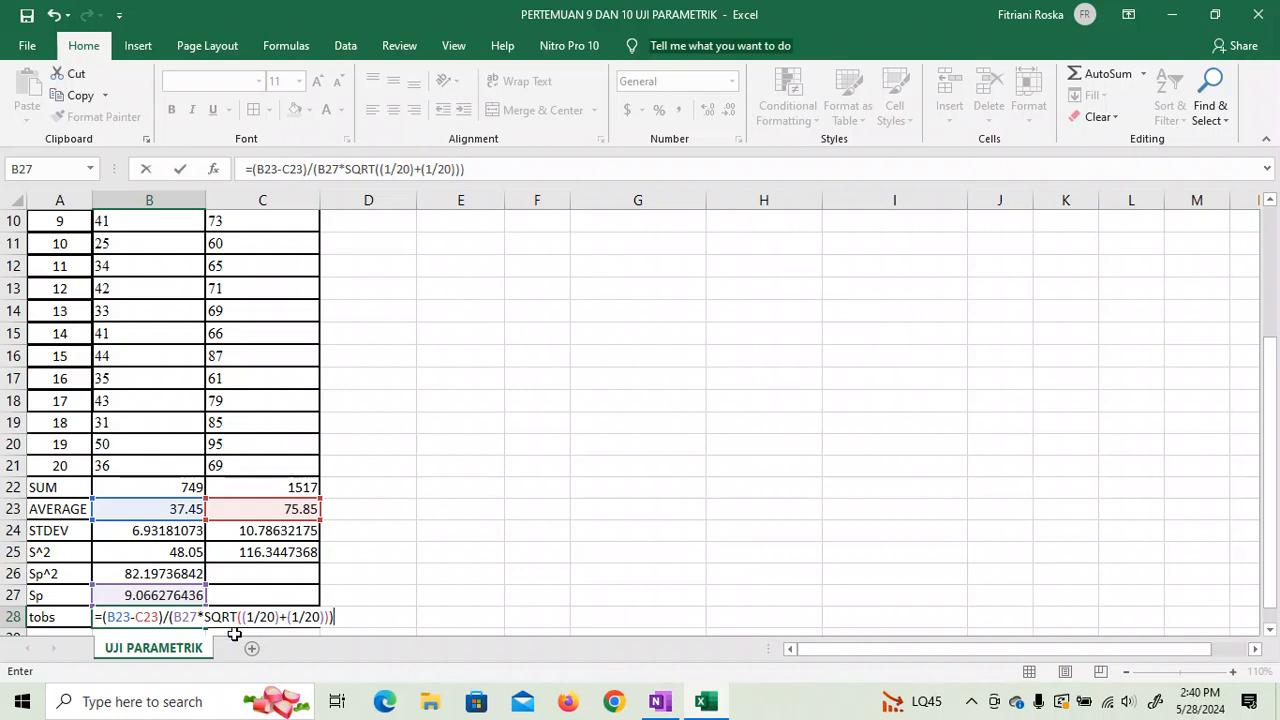
key(Return)
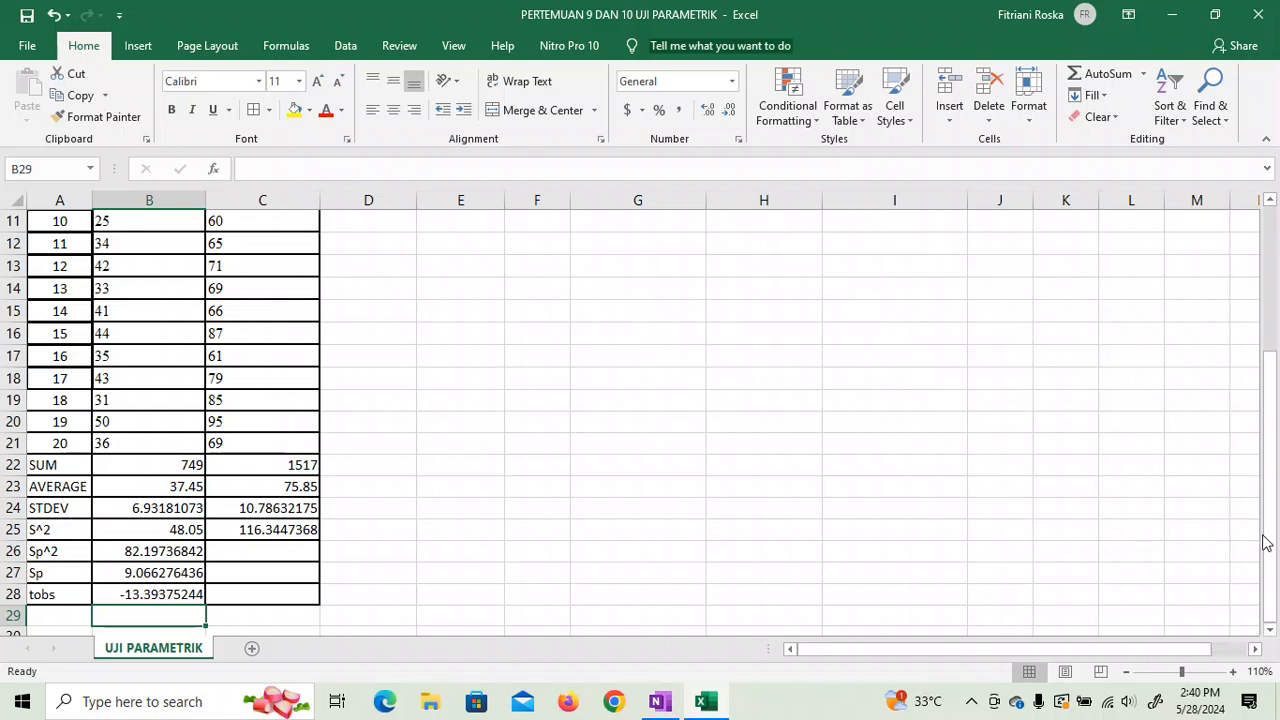
Make sure the Analysis ToolPak is enabled among the available Excel add-ins and apply the add-in selection
drag(1270, 545, 1268, 352)
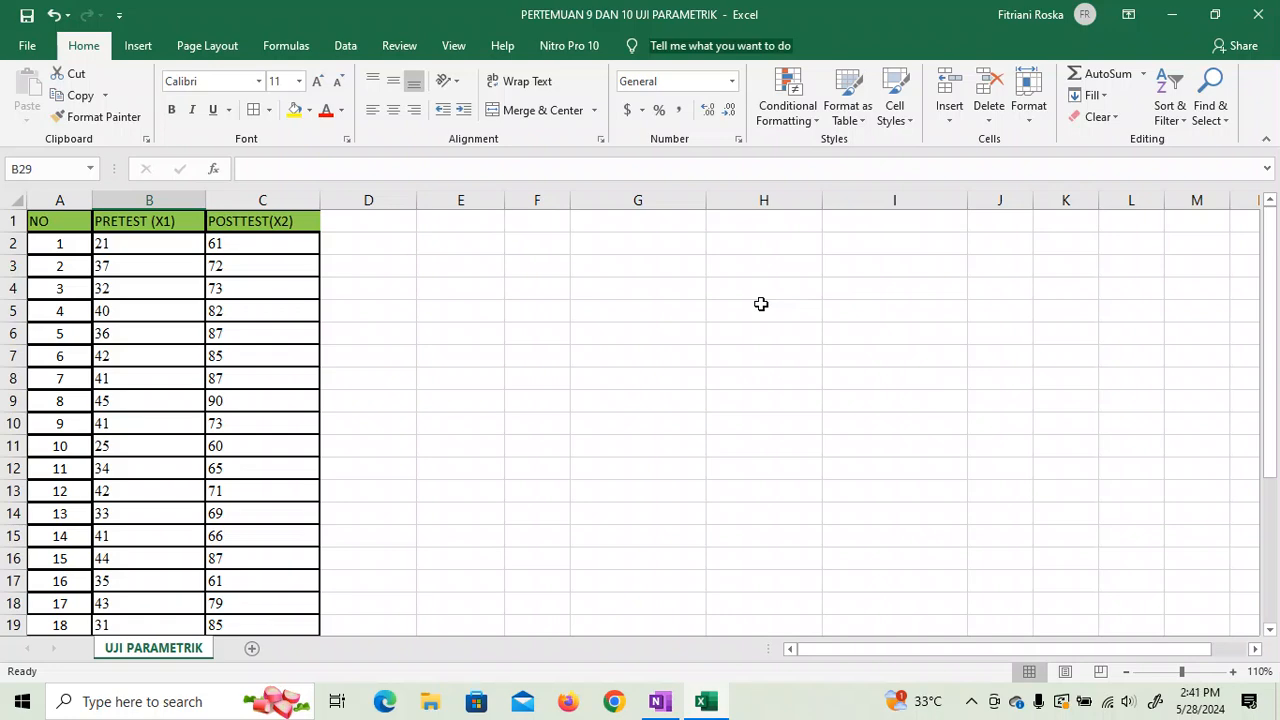
click(34, 42)
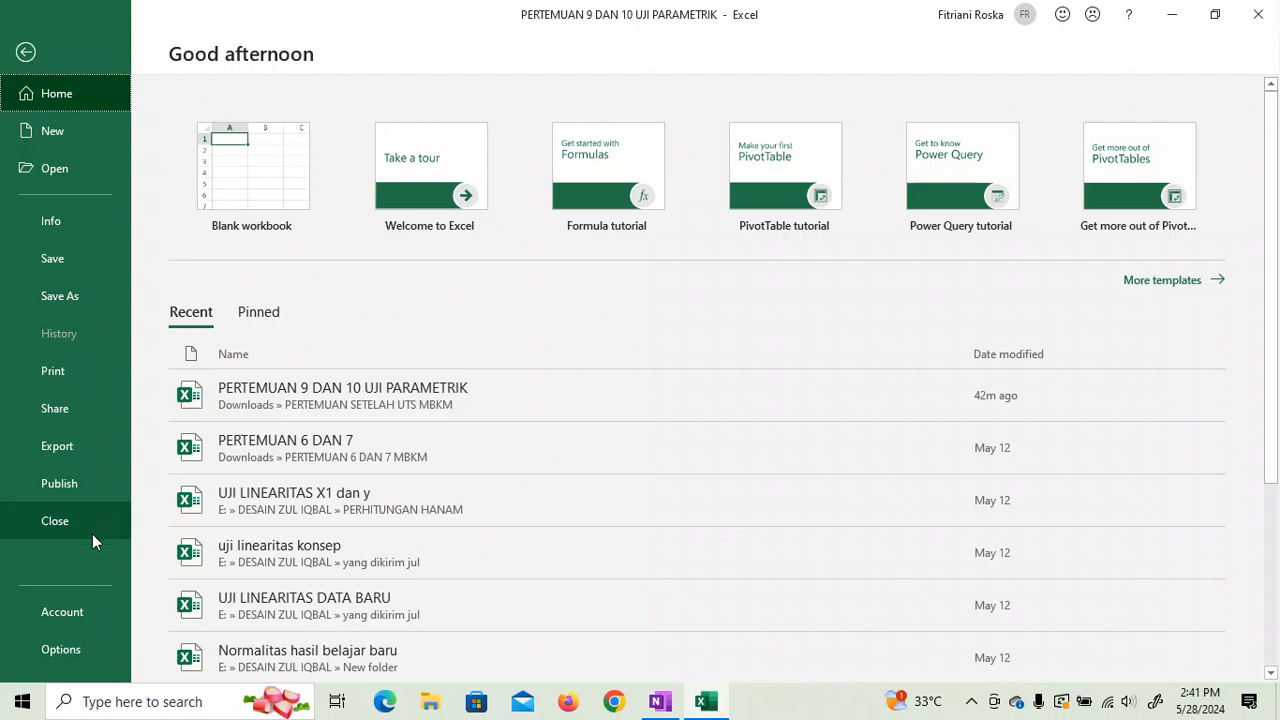
click(72, 648)
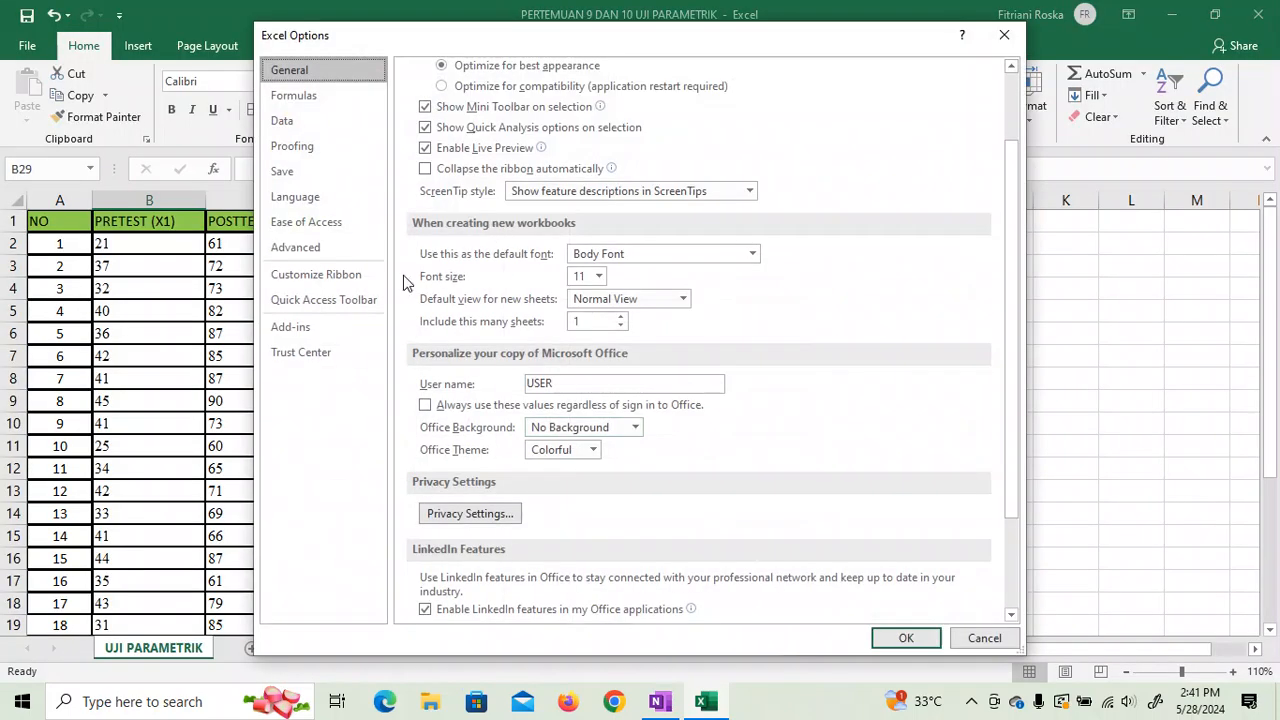
click(322, 327)
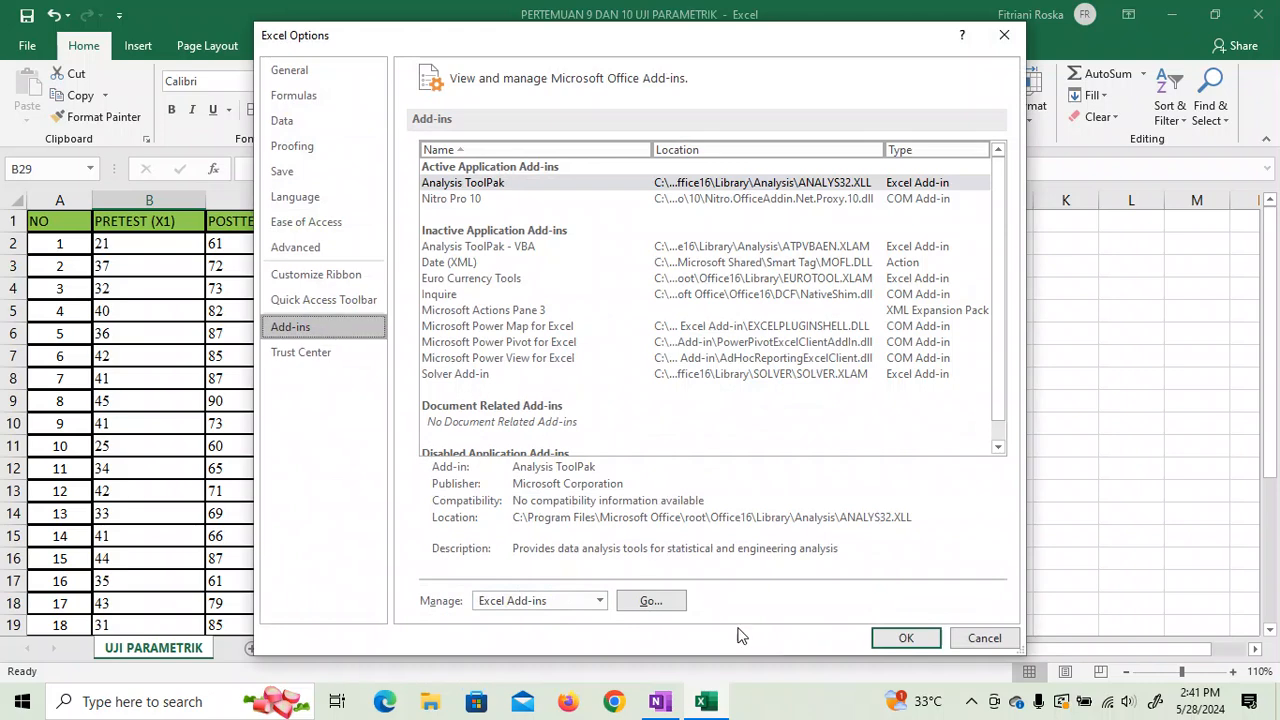
click(650, 601)
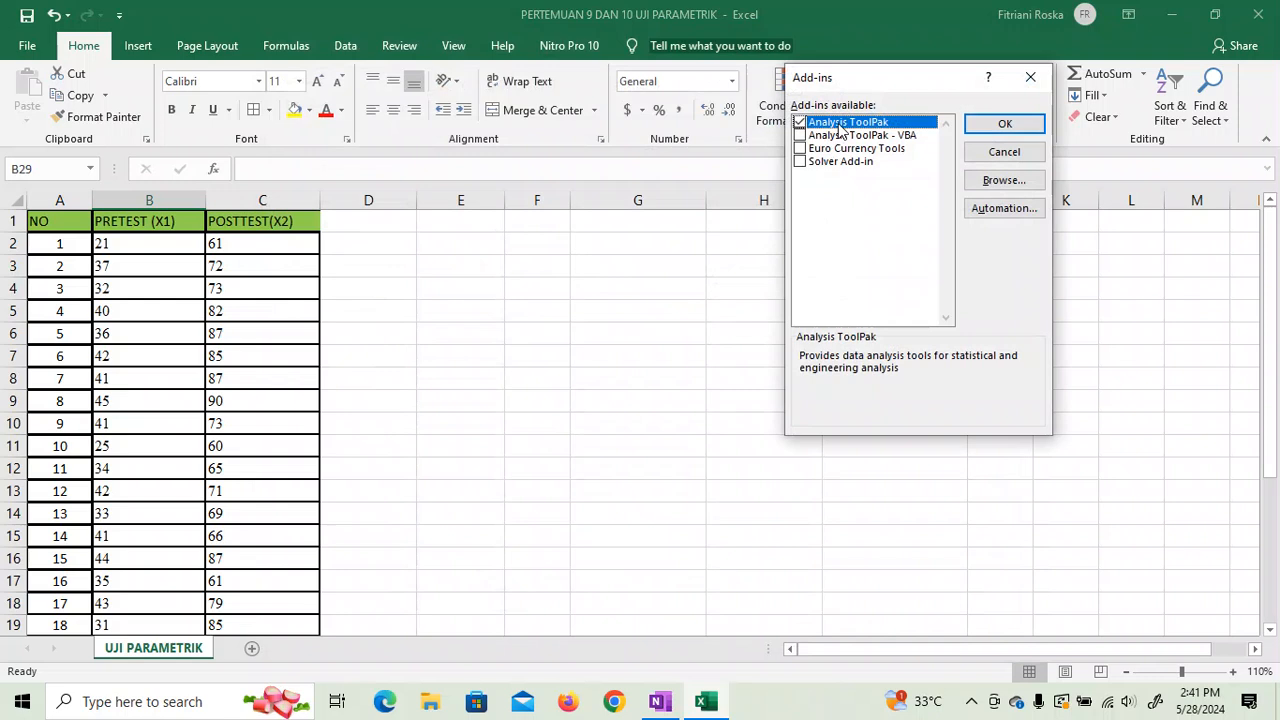
click(1012, 124)
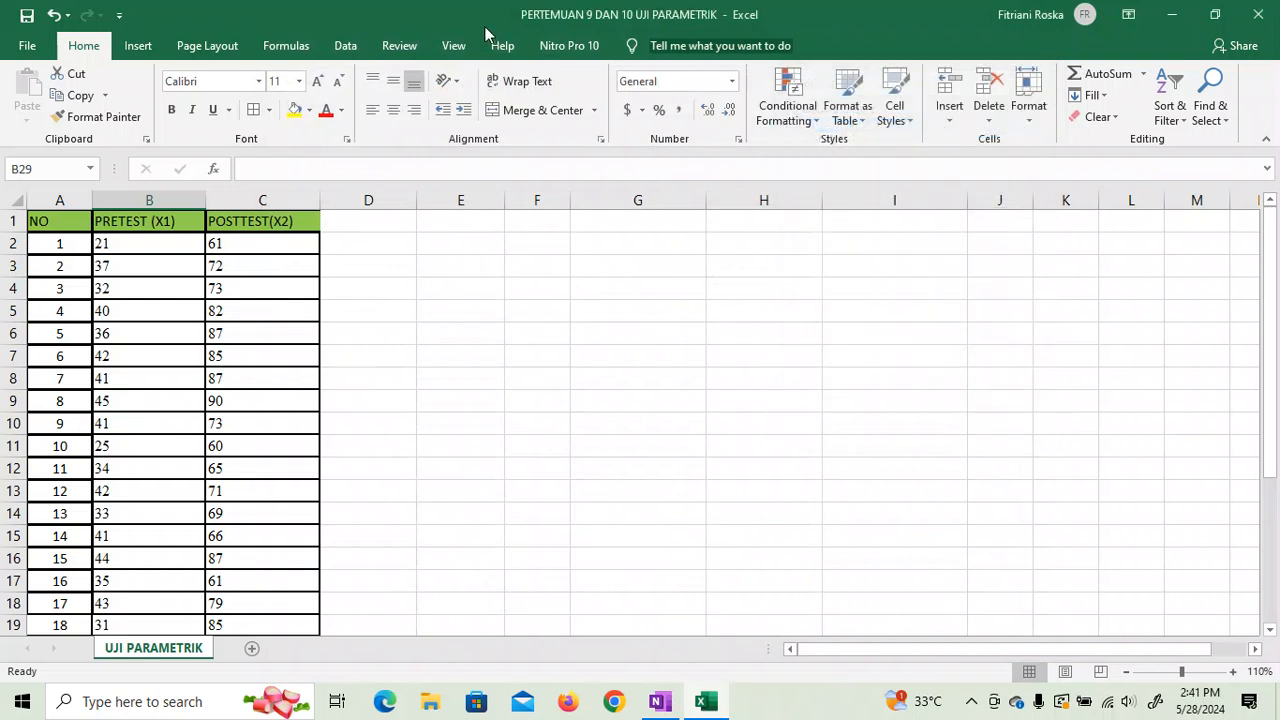
Start the data analysis tool t-Test: Two-Sample Assuming Equal Variances
click(334, 50)
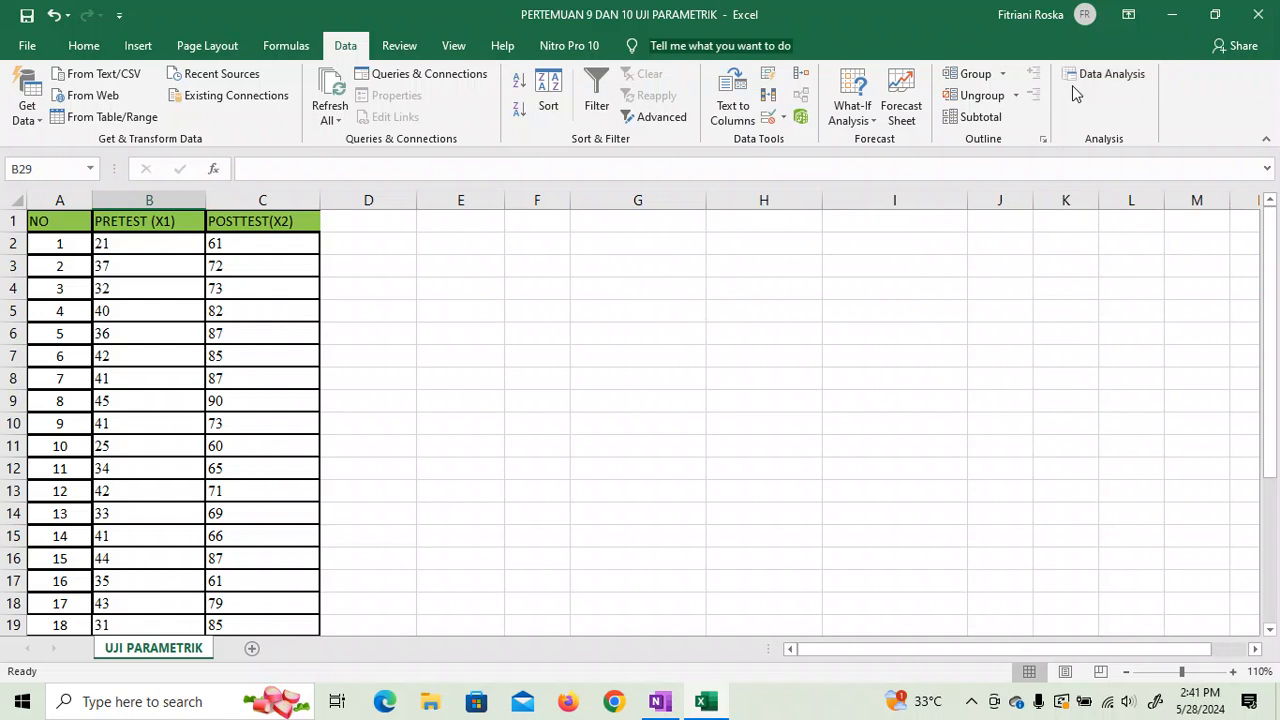
click(1103, 77)
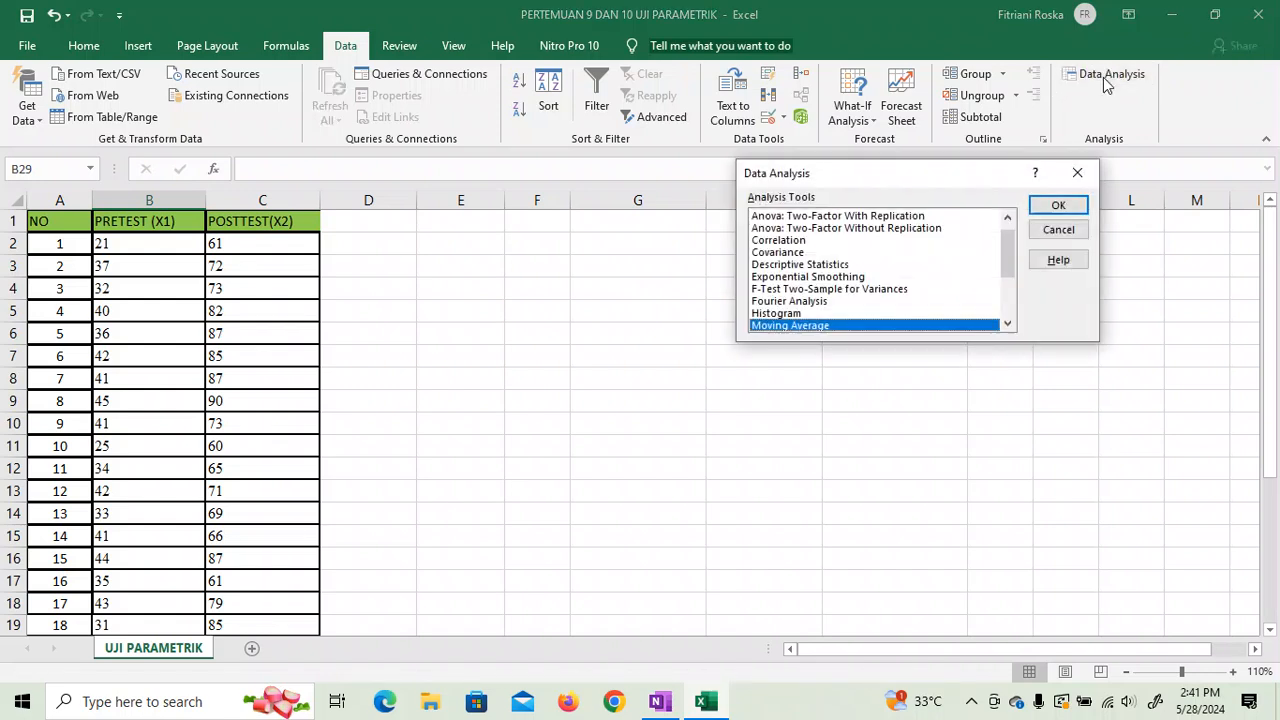
drag(1006, 257, 1007, 325)
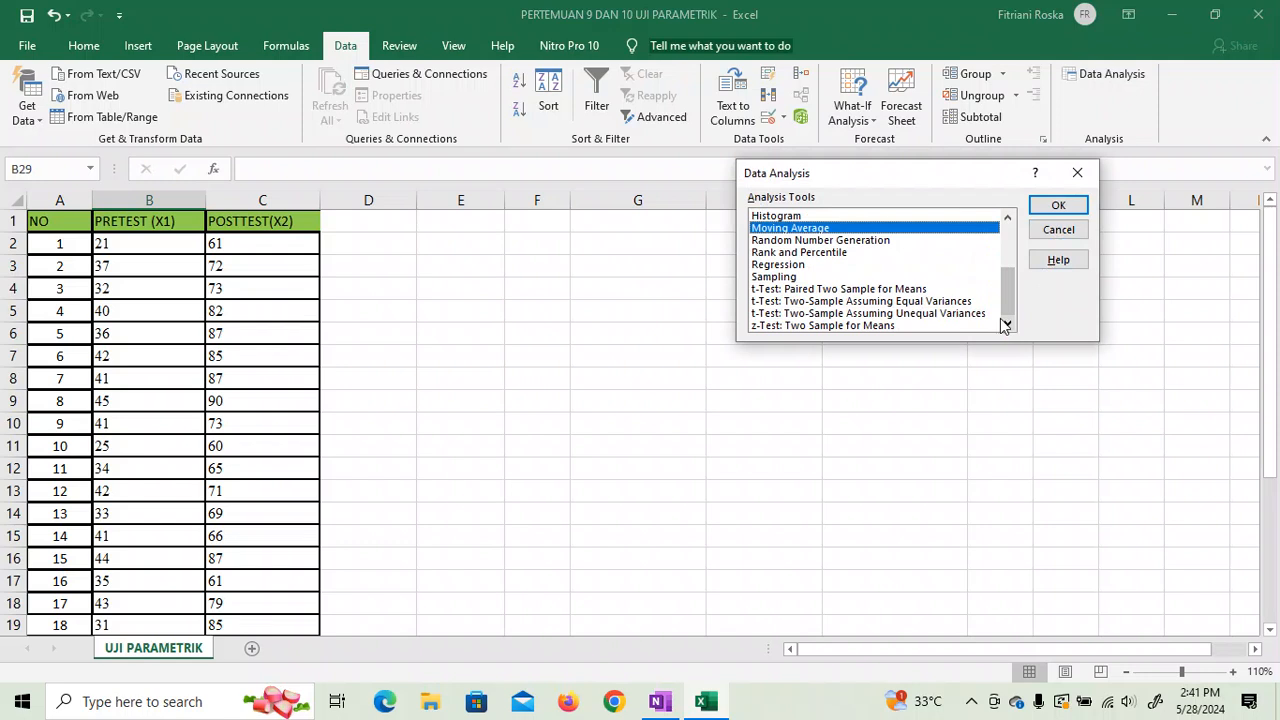
click(945, 301)
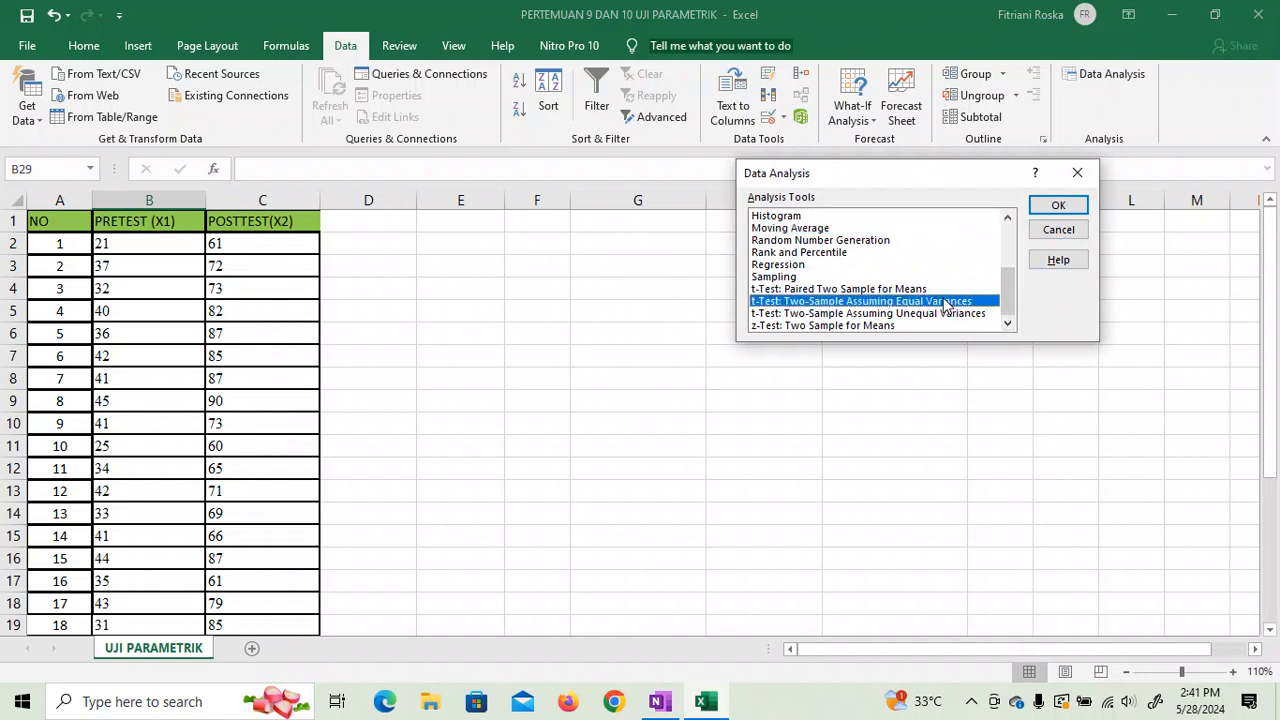
click(945, 303)
click(1058, 206)
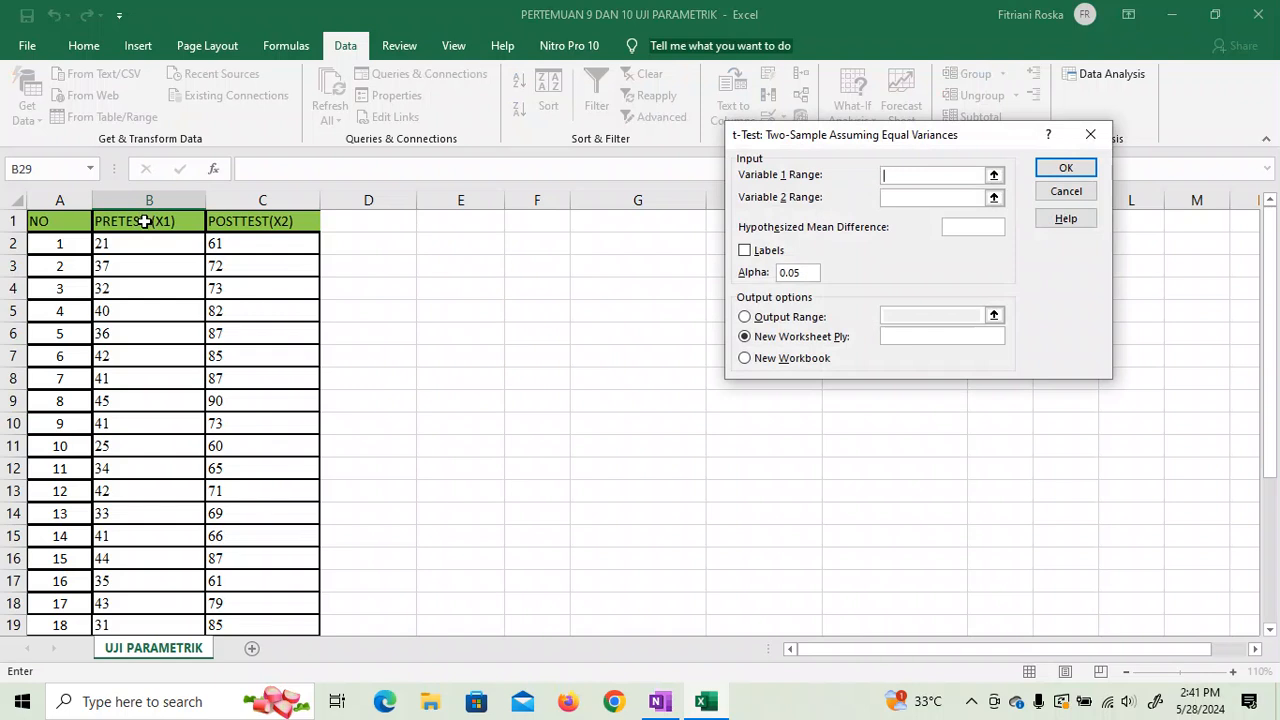
Set the t-test's Variable 1 range to the pretest data $B$1:$B$21 and Variable 2 range to the posttest data $C$1:$C$21
drag(145, 221, 134, 570)
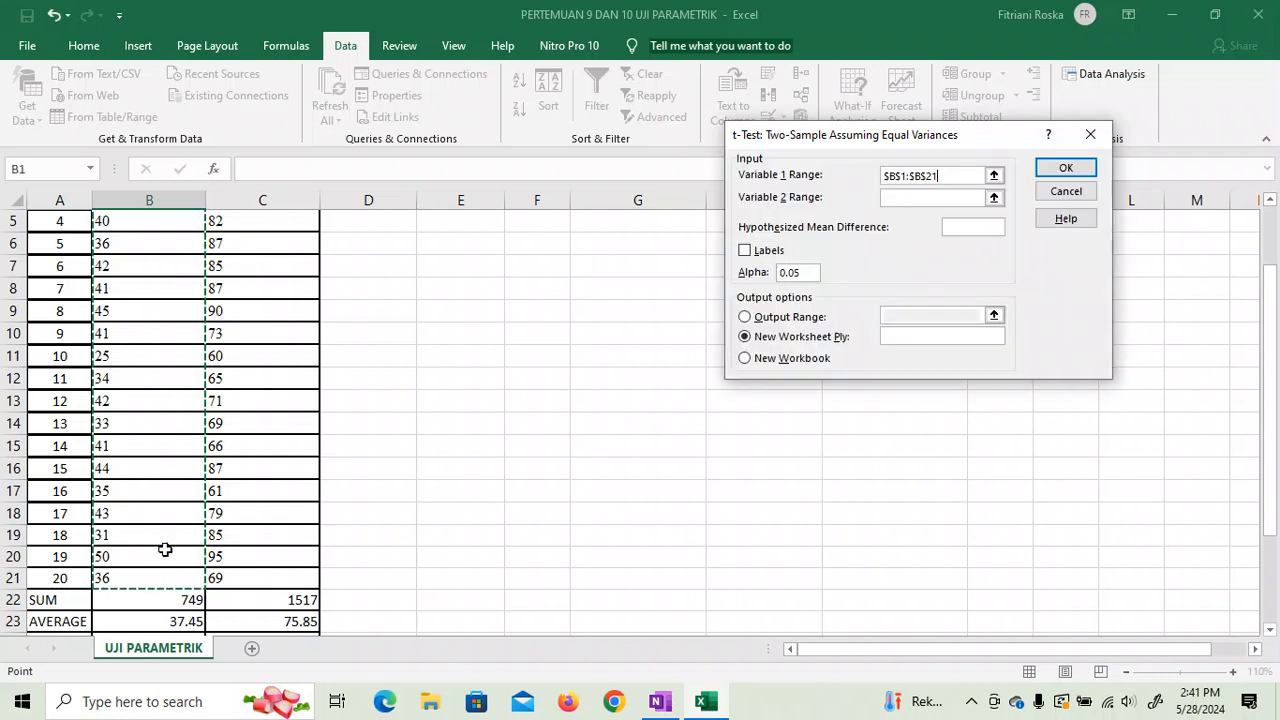
click(906, 197)
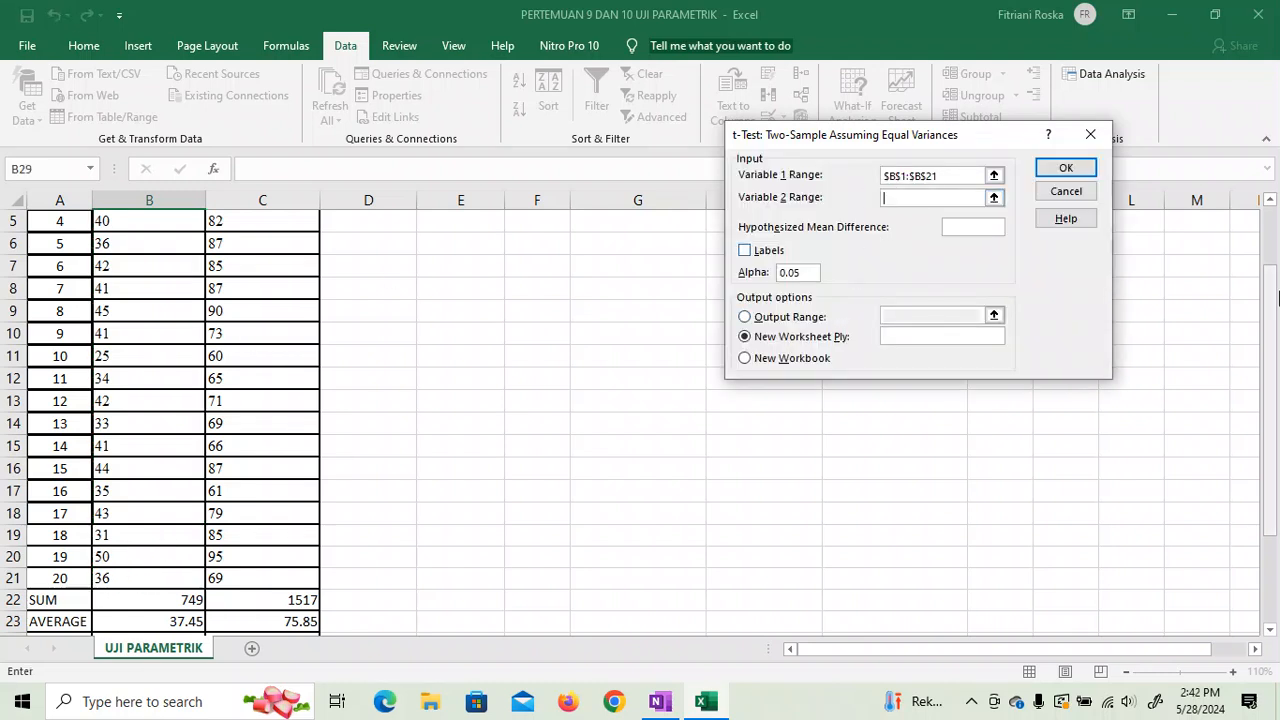
drag(1276, 297, 1270, 215)
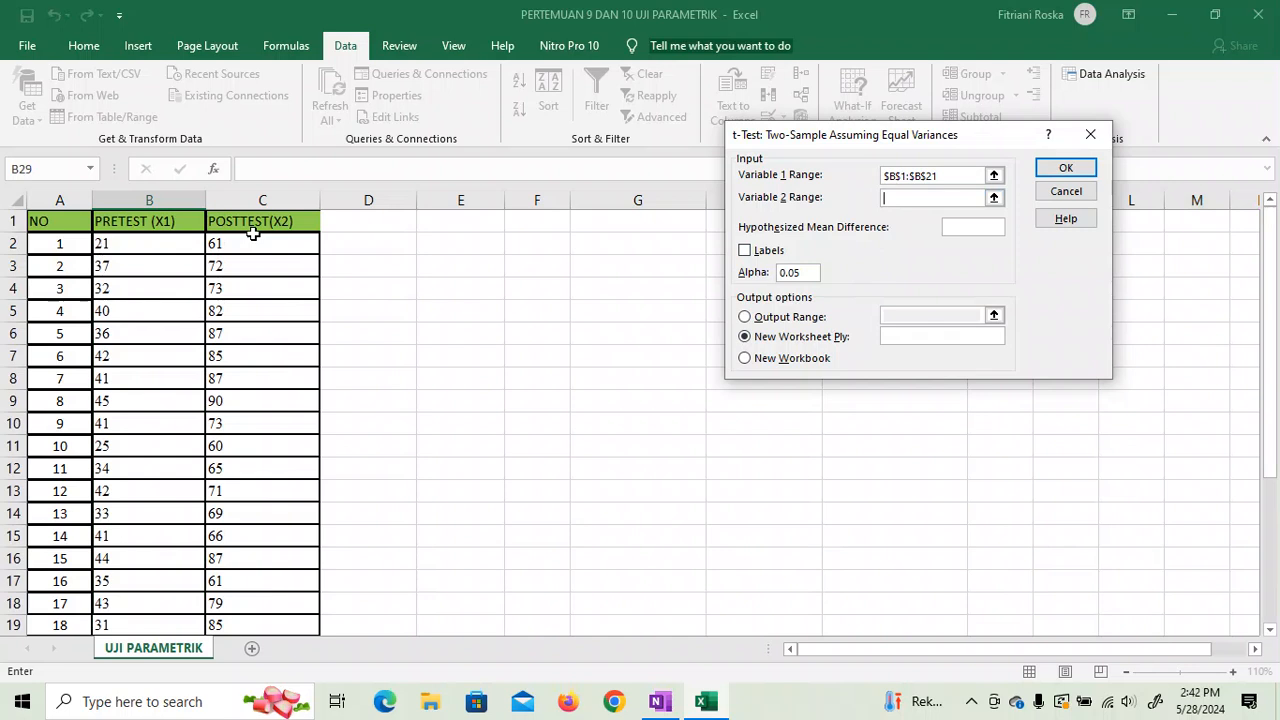
drag(257, 229, 246, 556)
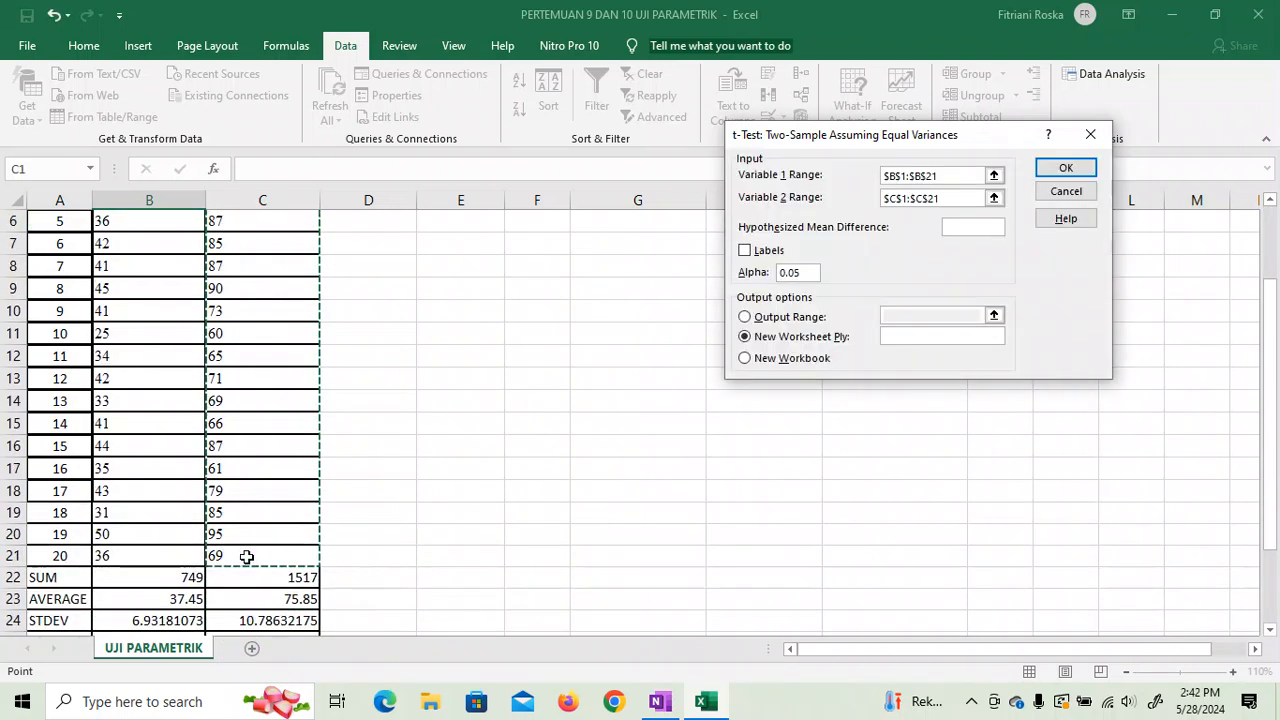
Run the t-test with its output range at $E$22 and the first row of the input ranges treated as labels
click(744, 316)
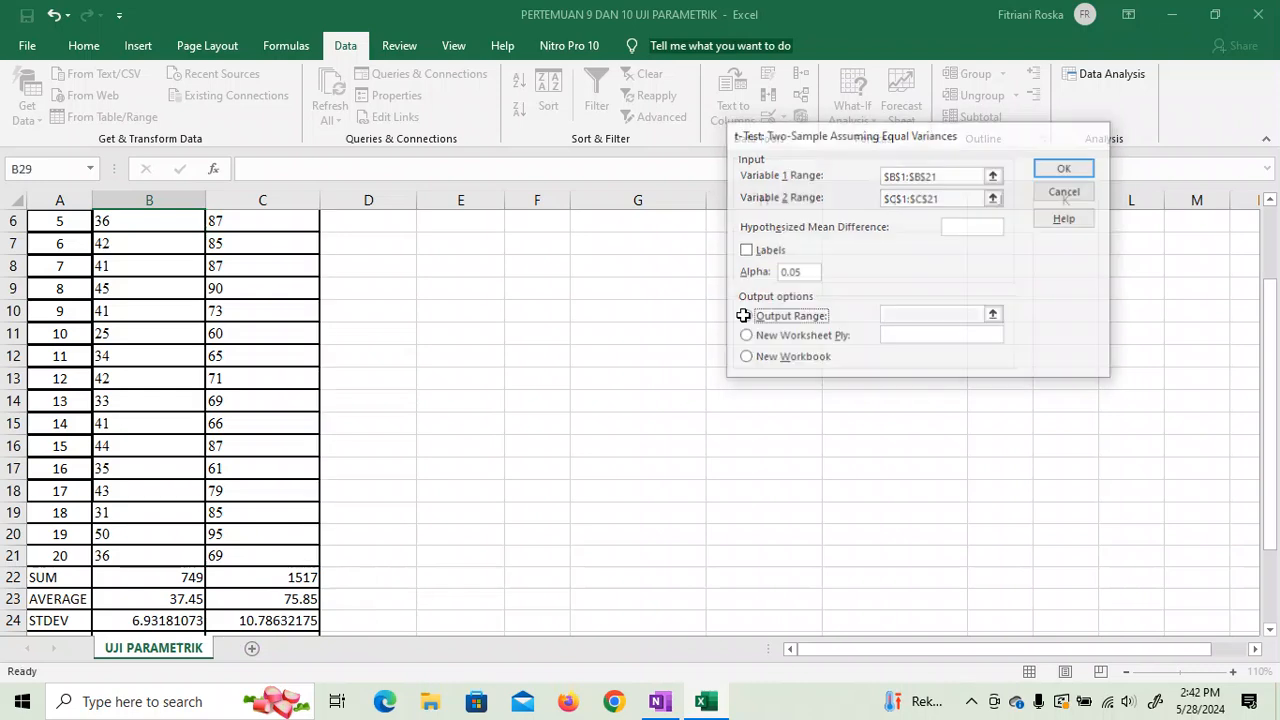
click(927, 313)
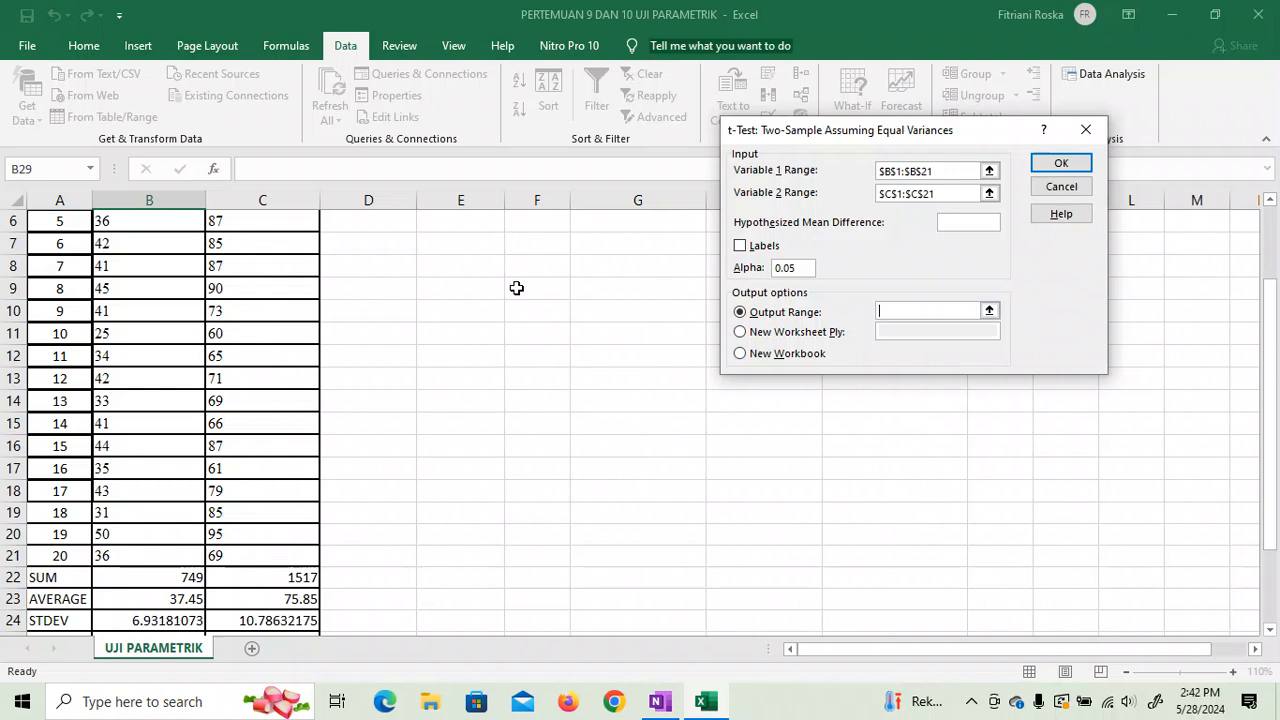
click(464, 578)
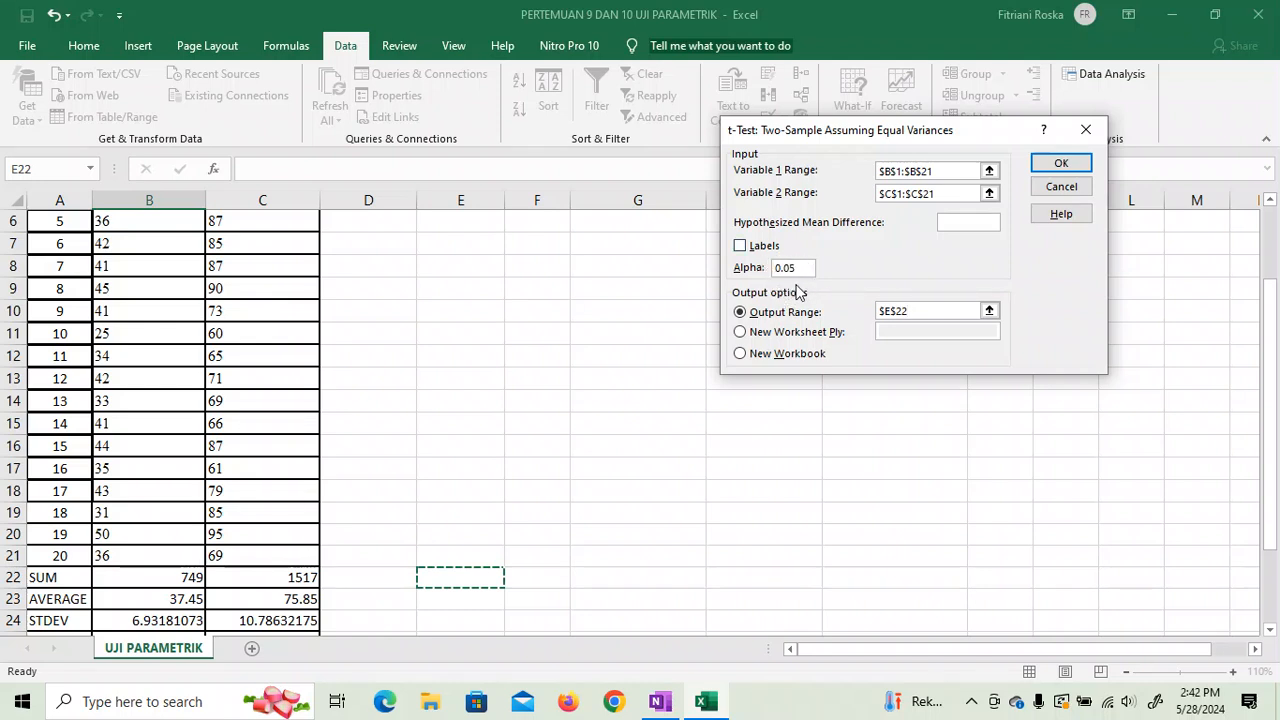
click(1060, 163)
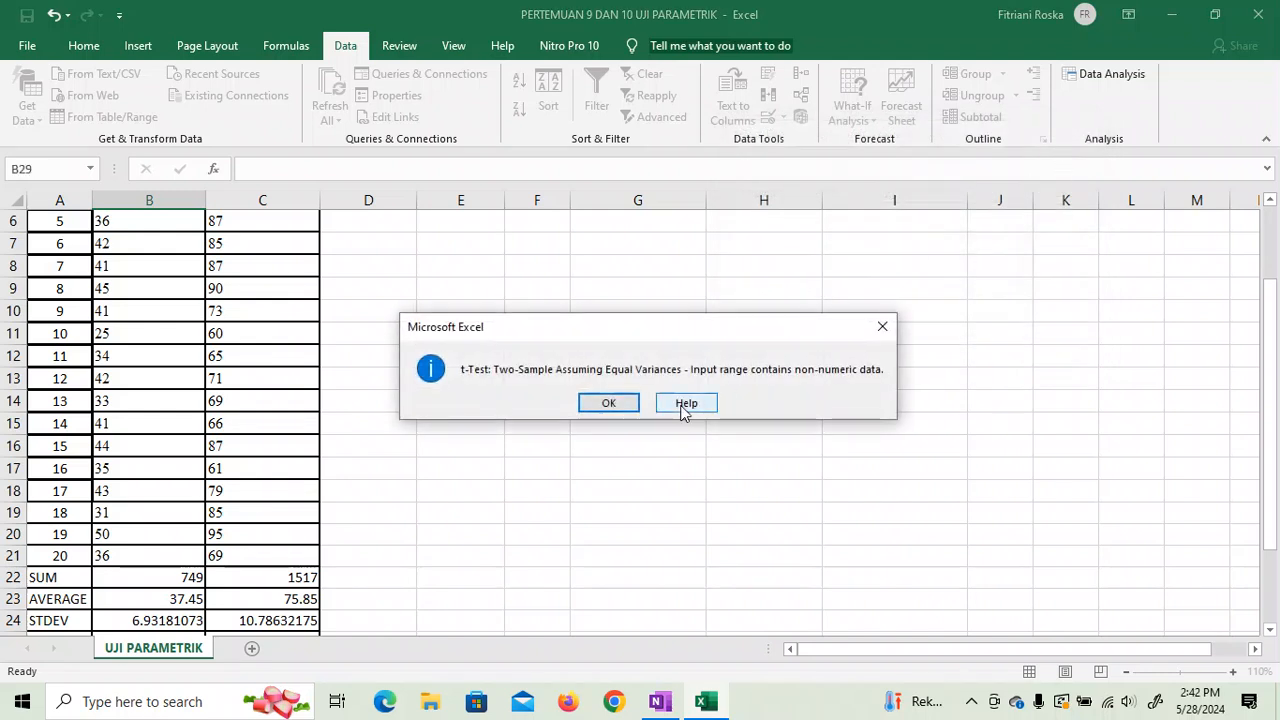
click(607, 404)
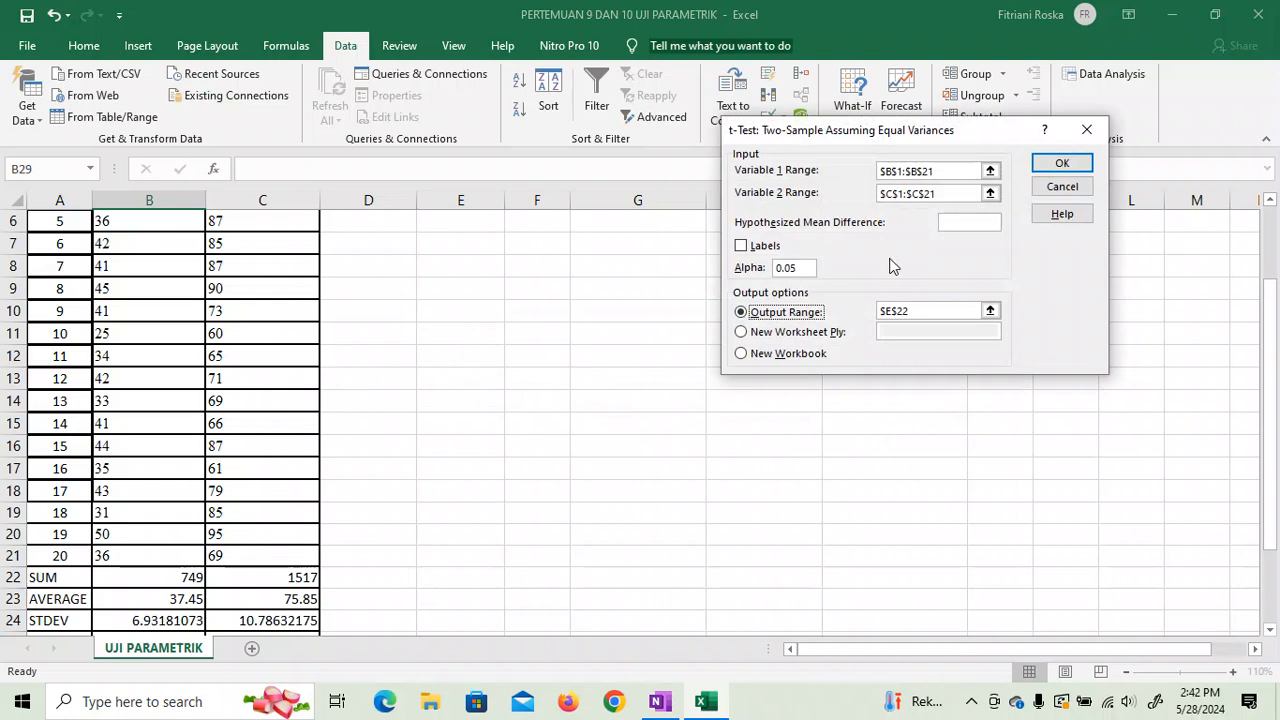
click(741, 245)
click(1062, 163)
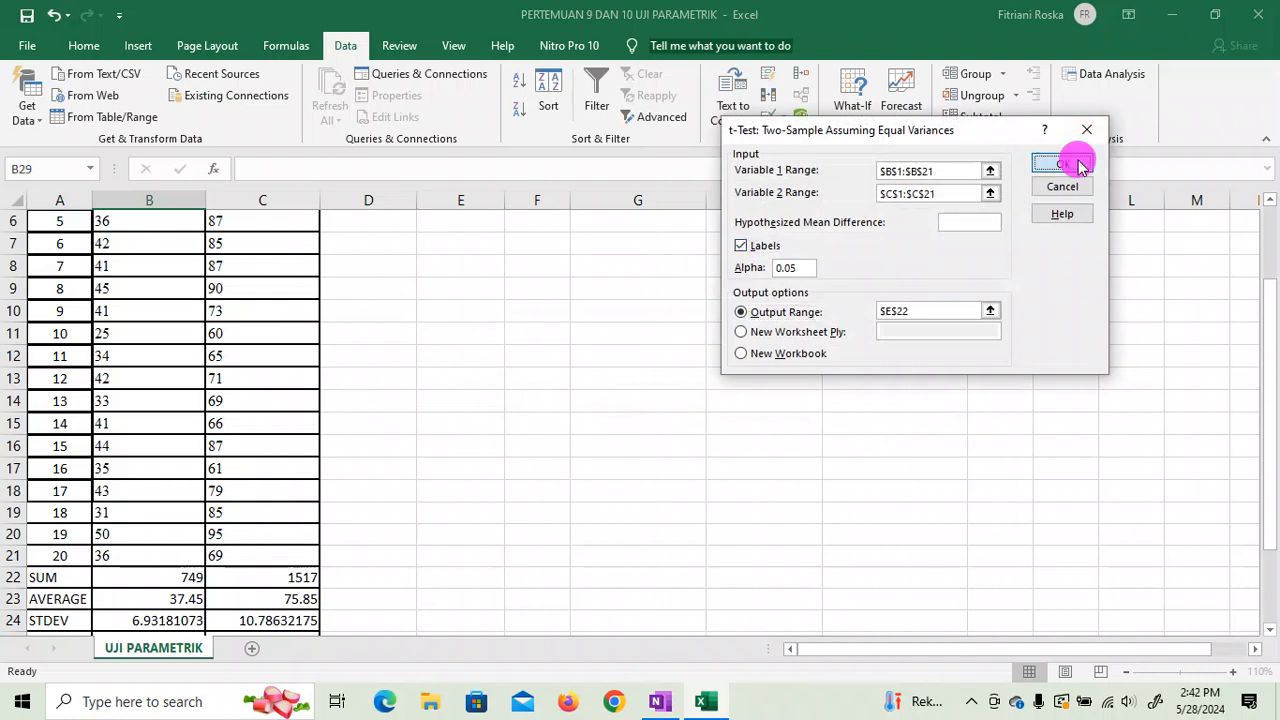
Widen column F so the PRETEST (X1) heading and values of the t-test output fit fully
drag(1270, 287, 1268, 455)
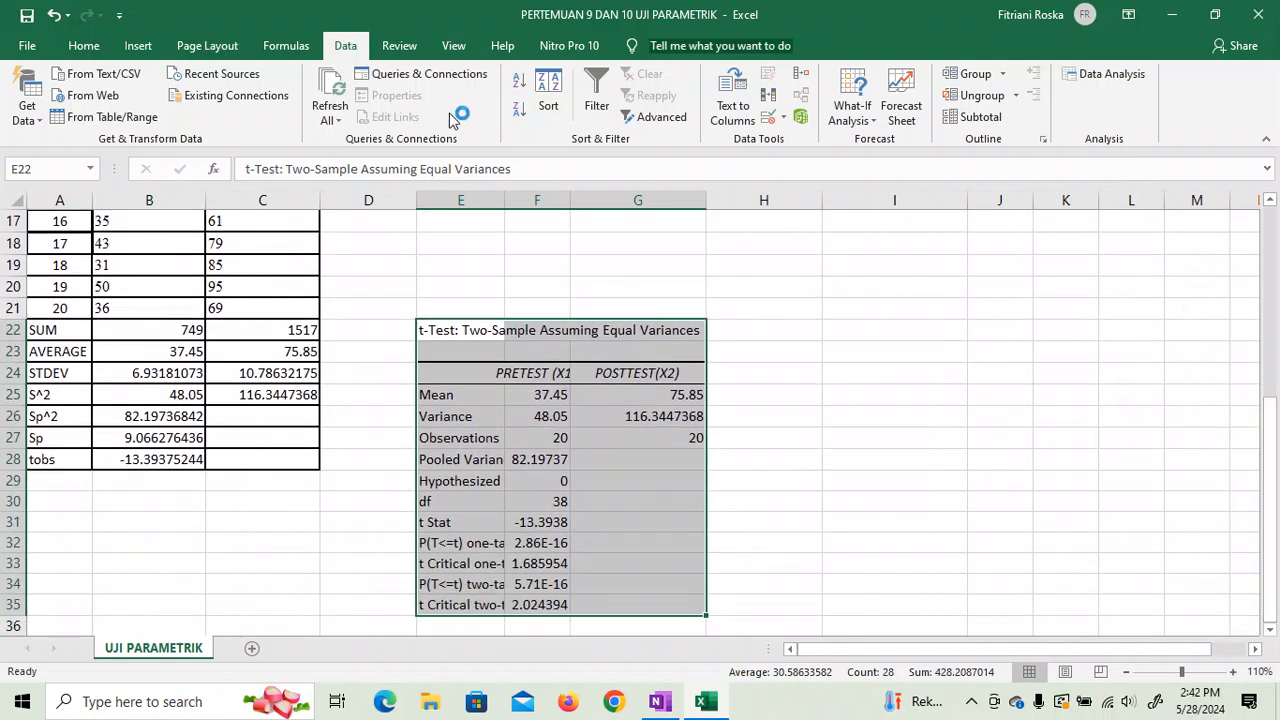
click(549, 199)
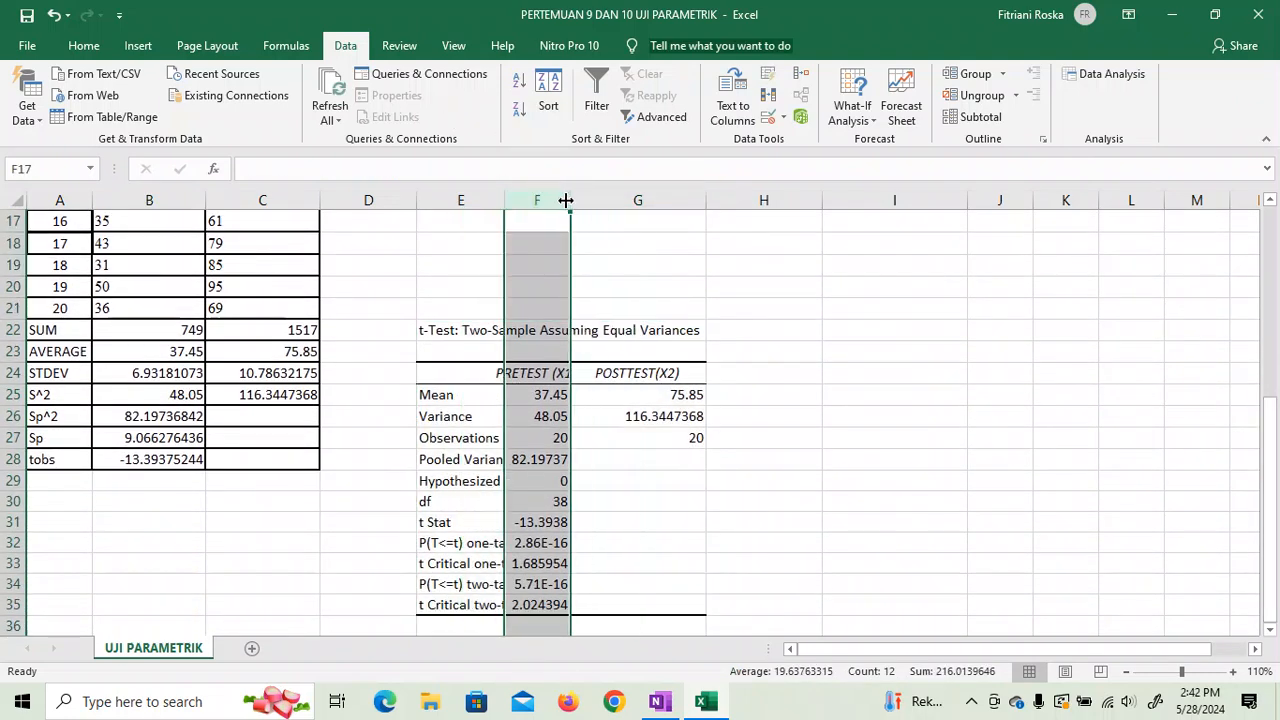
drag(572, 200, 642, 200)
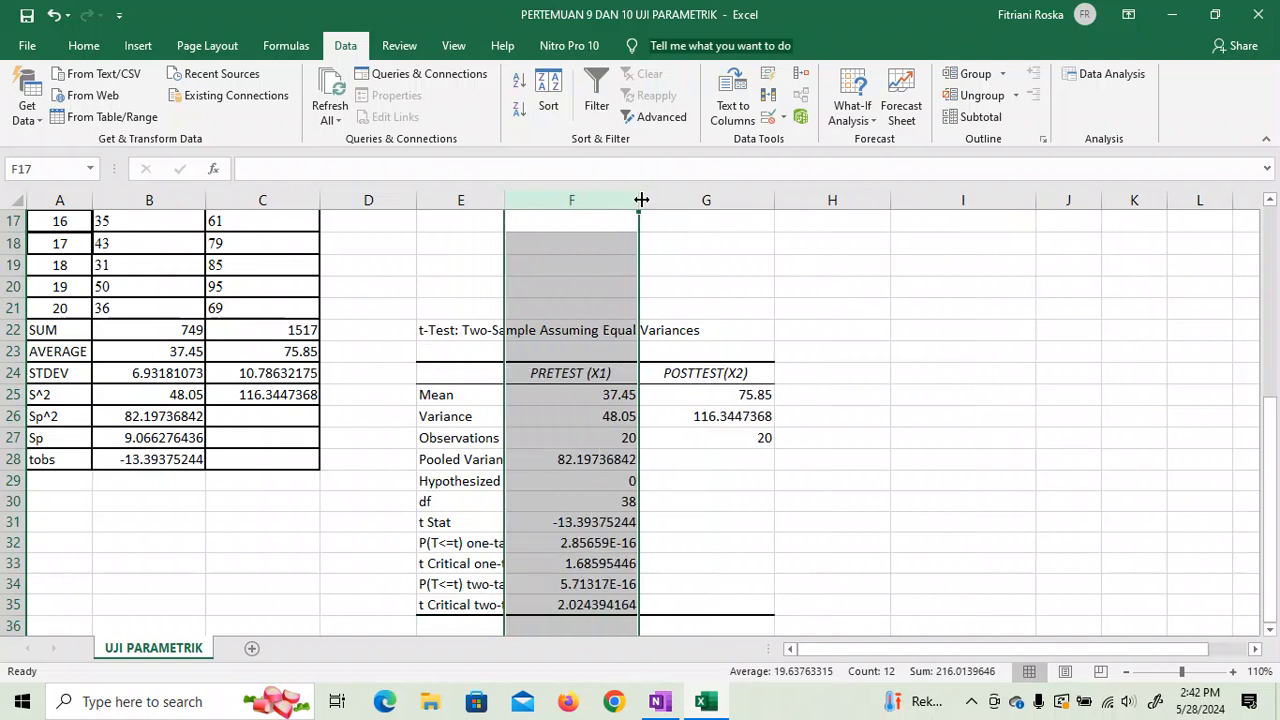
click(621, 587)
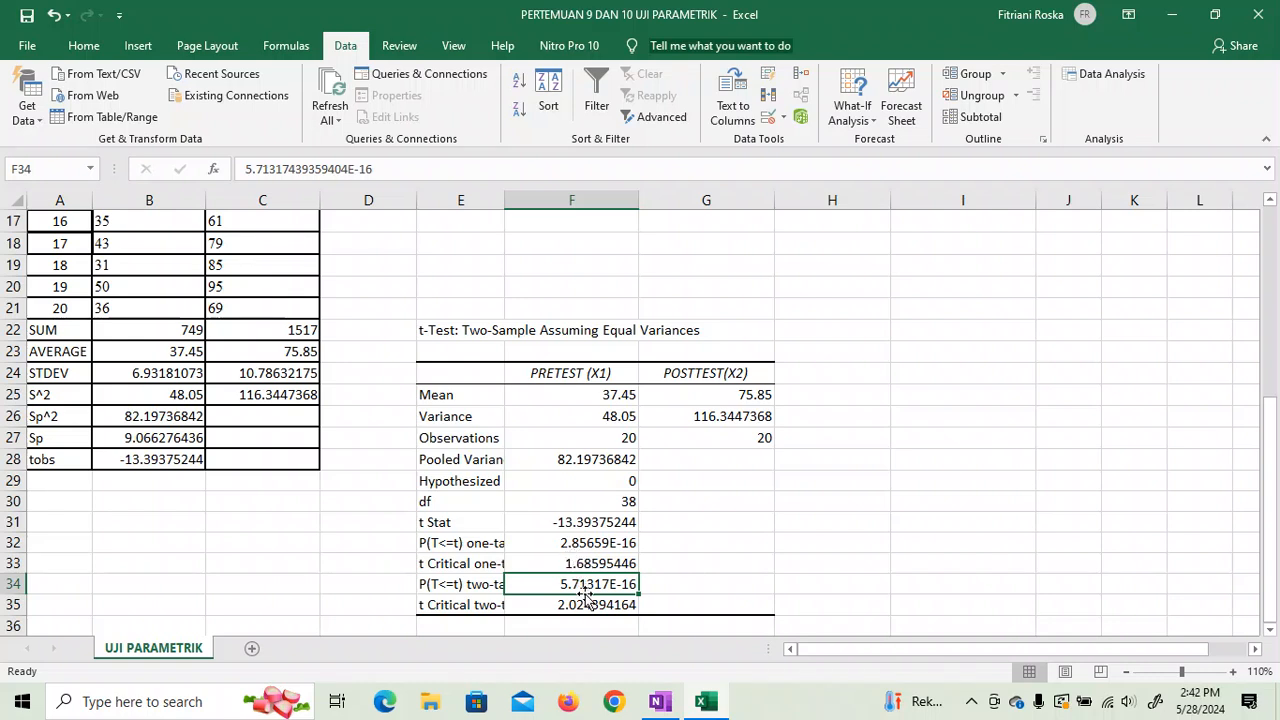
Format the pretest results in F25:F35 of the t-test output to four decimal places
click(600, 396)
drag(600, 396, 600, 605)
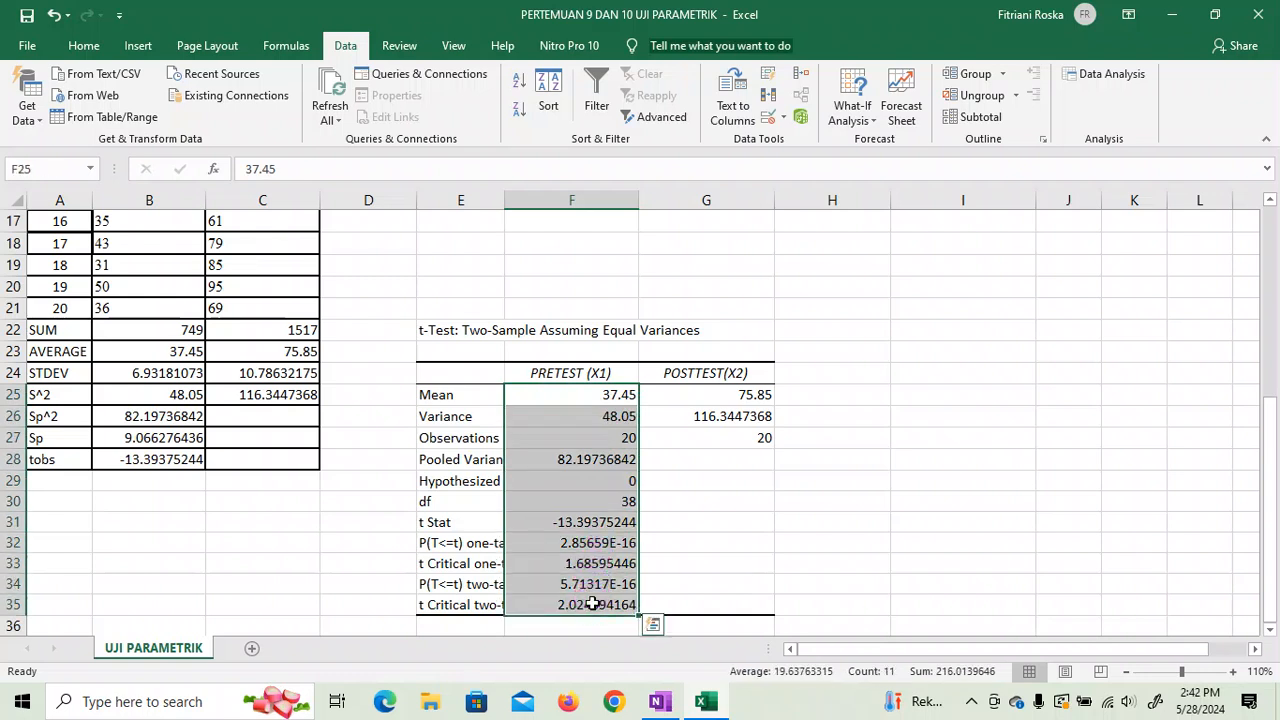
click(90, 46)
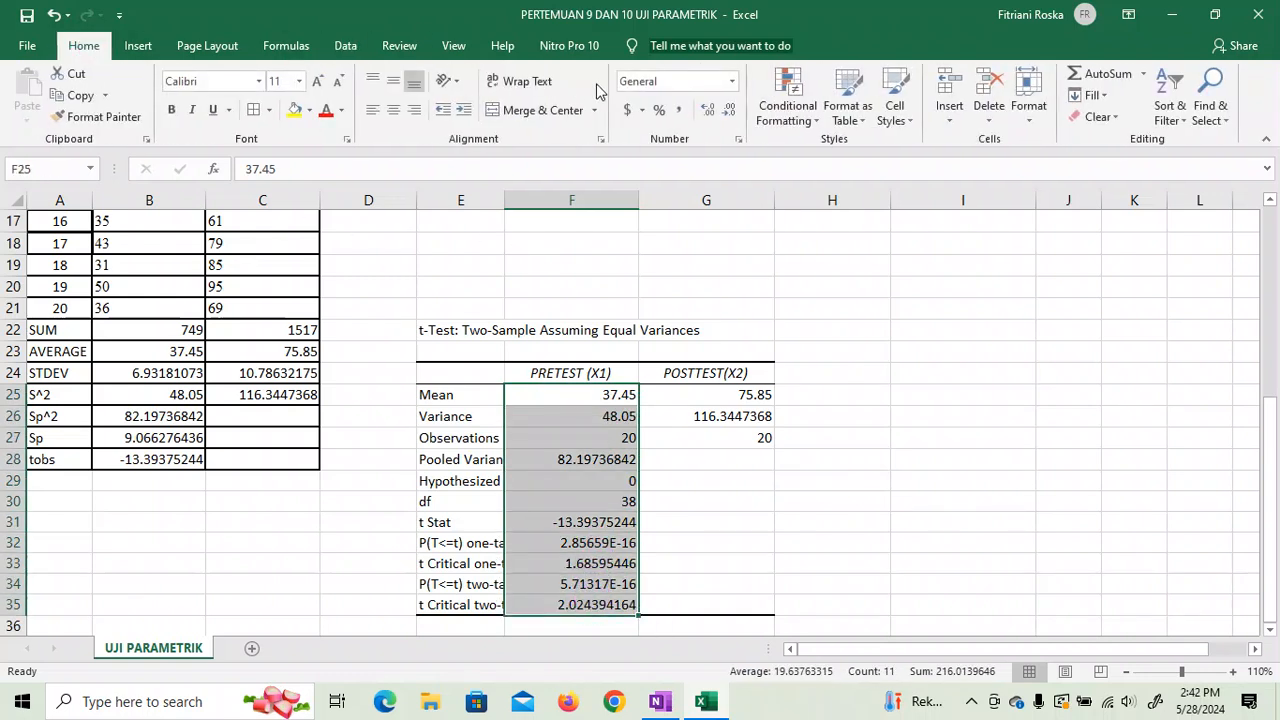
click(727, 112)
click(710, 111)
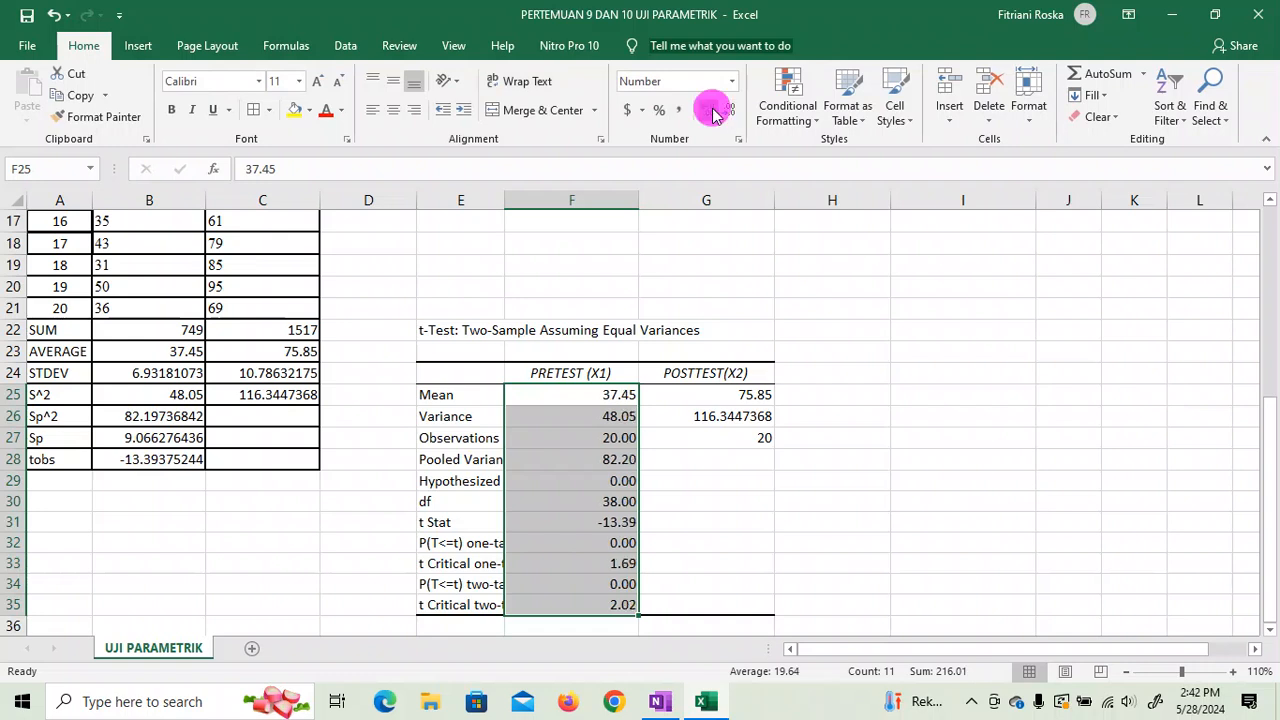
click(712, 112)
click(712, 112)
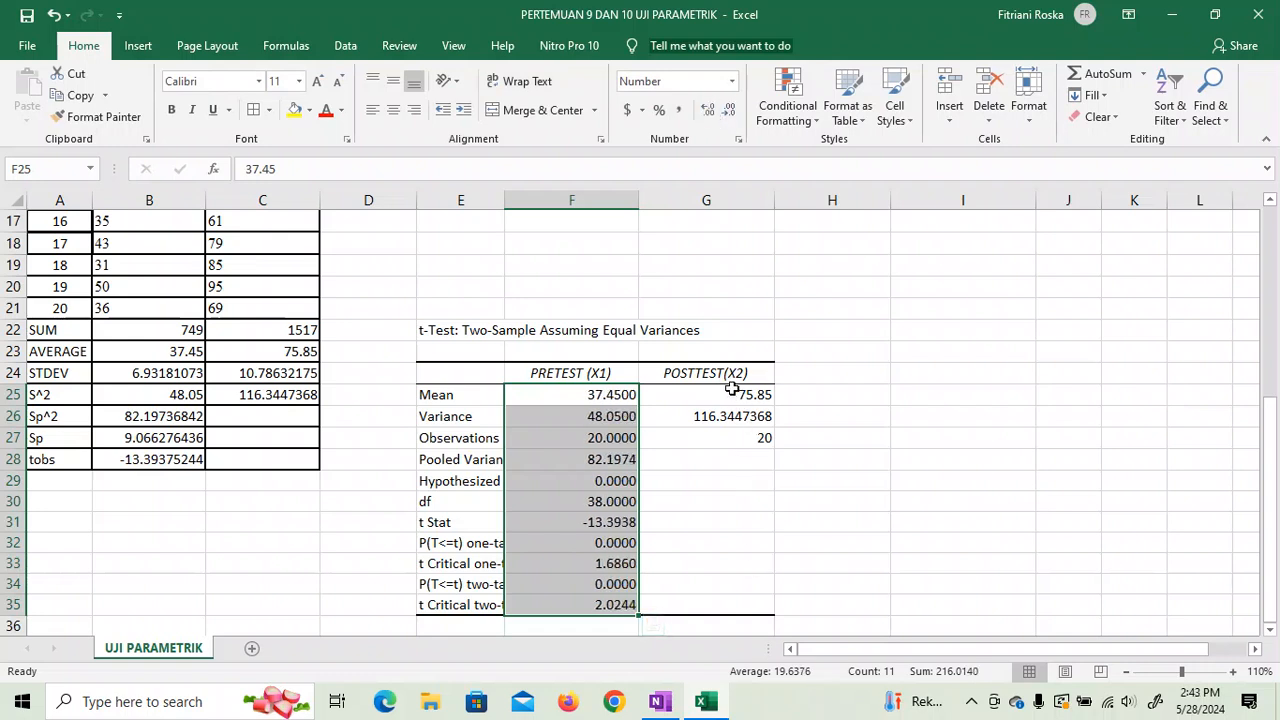
Format the posttest column of the t-test output, G25:G35, to four decimal places
drag(741, 395, 731, 607)
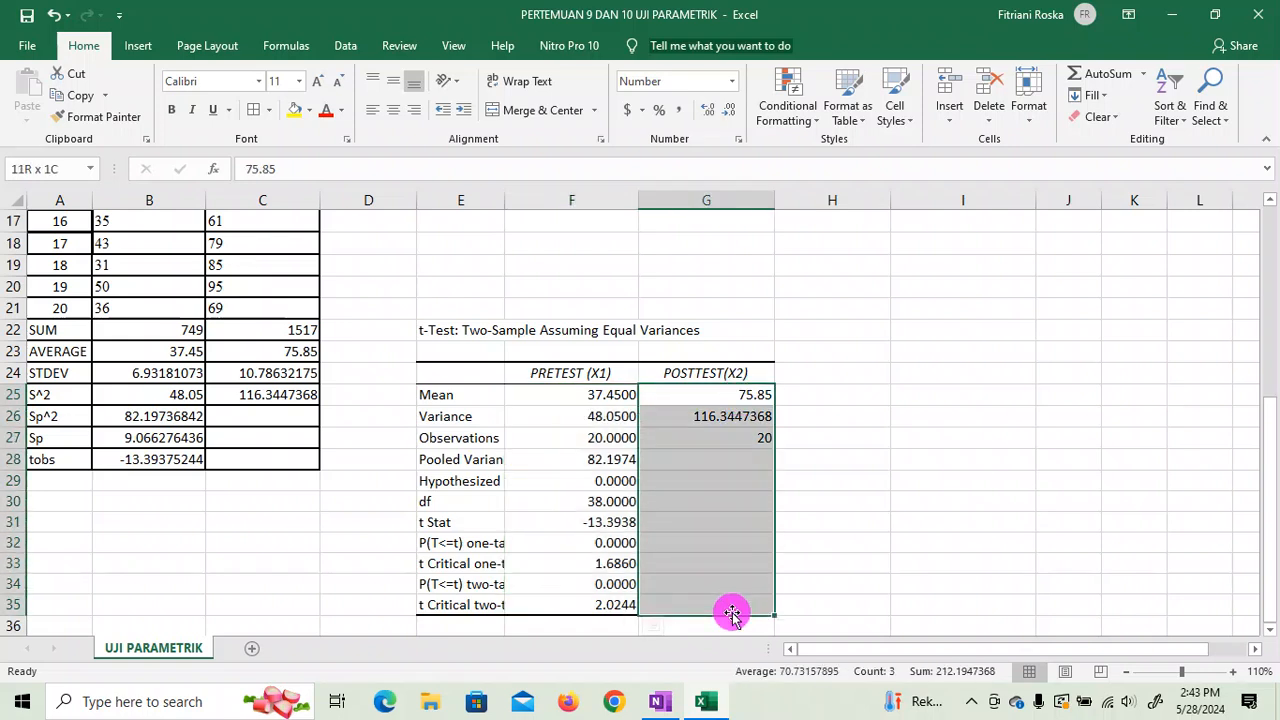
click(735, 119)
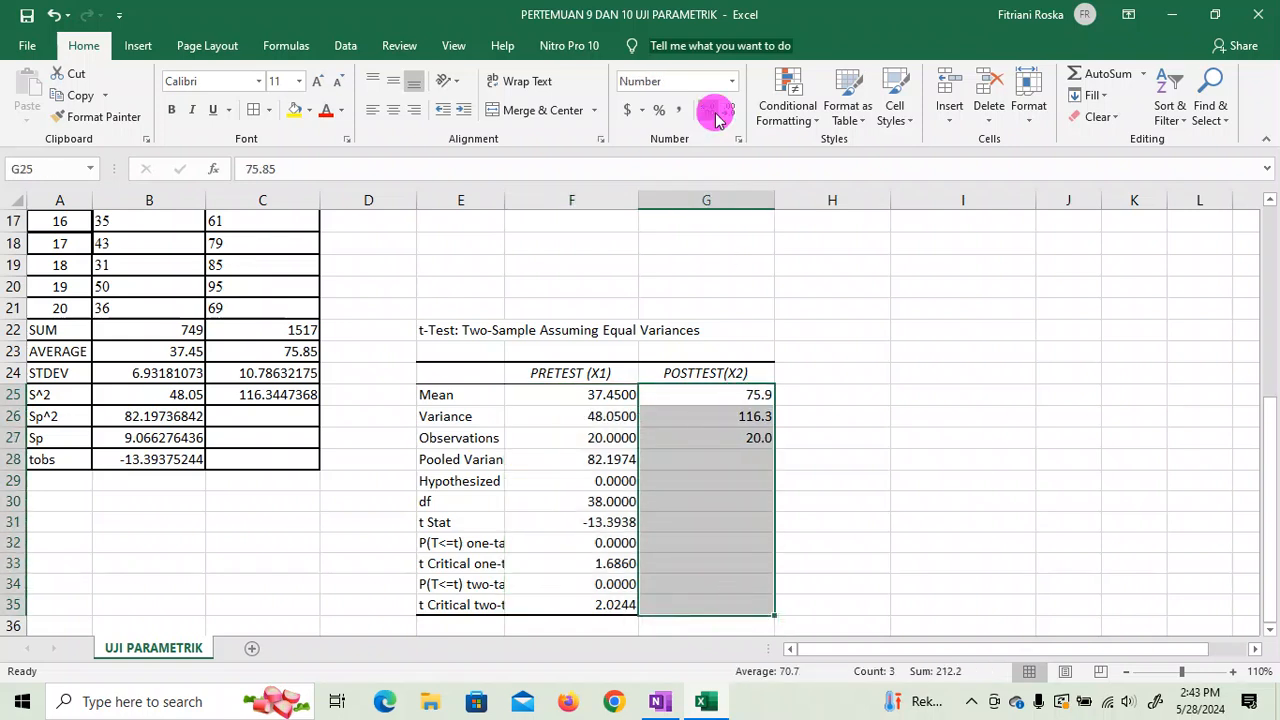
click(710, 110)
click(710, 110)
click(710, 110)
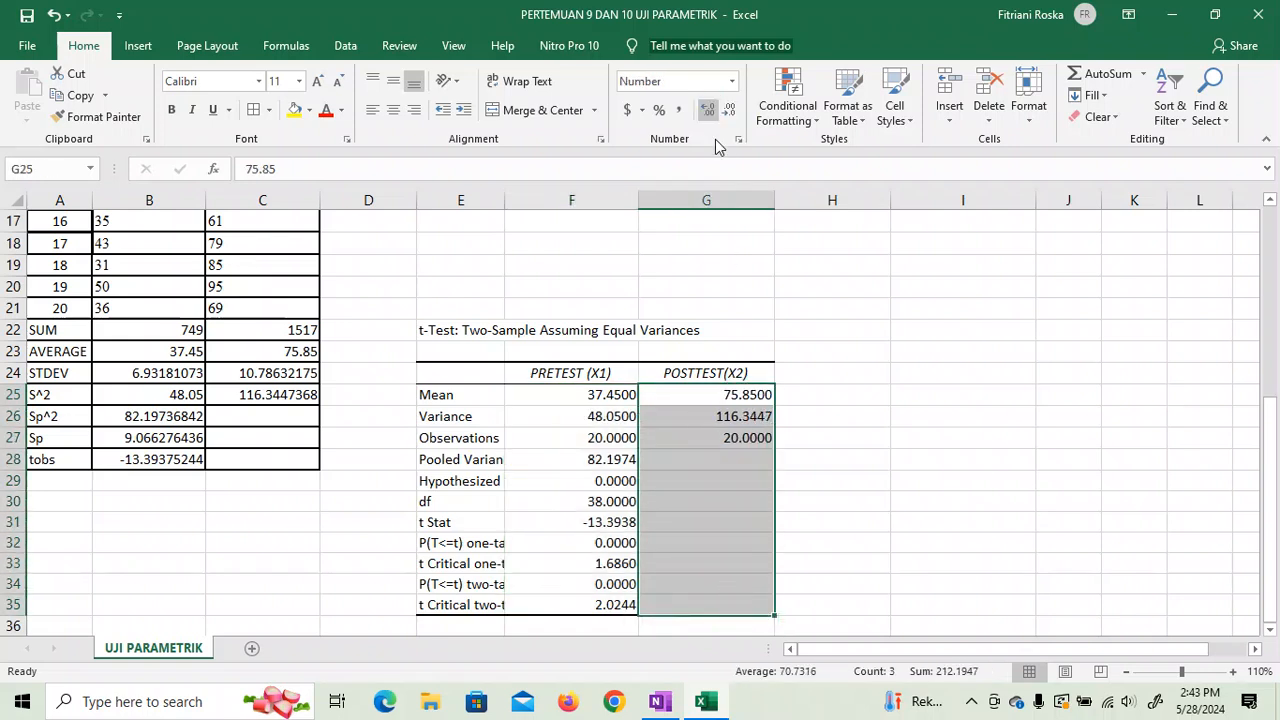
Fill the manual averages in B23:C23 and the matching Mean row E25:G25 of the t-test output with light orange
click(595, 524)
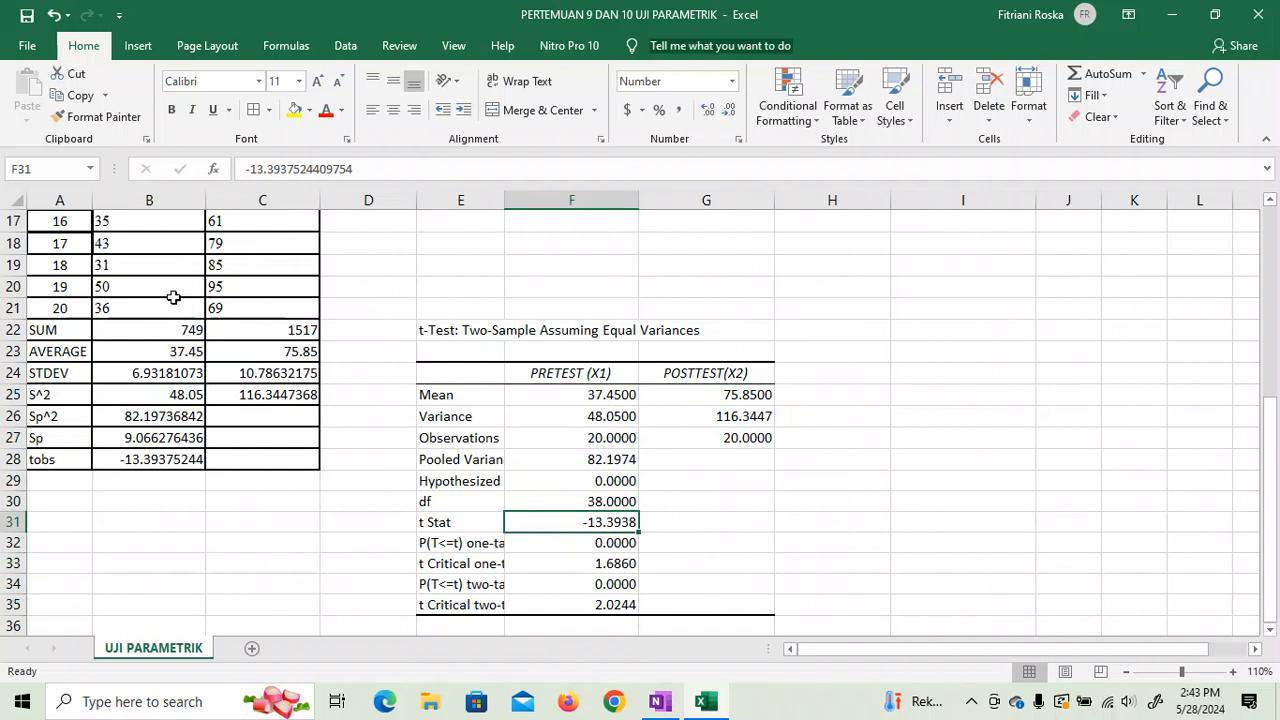
drag(152, 352, 243, 352)
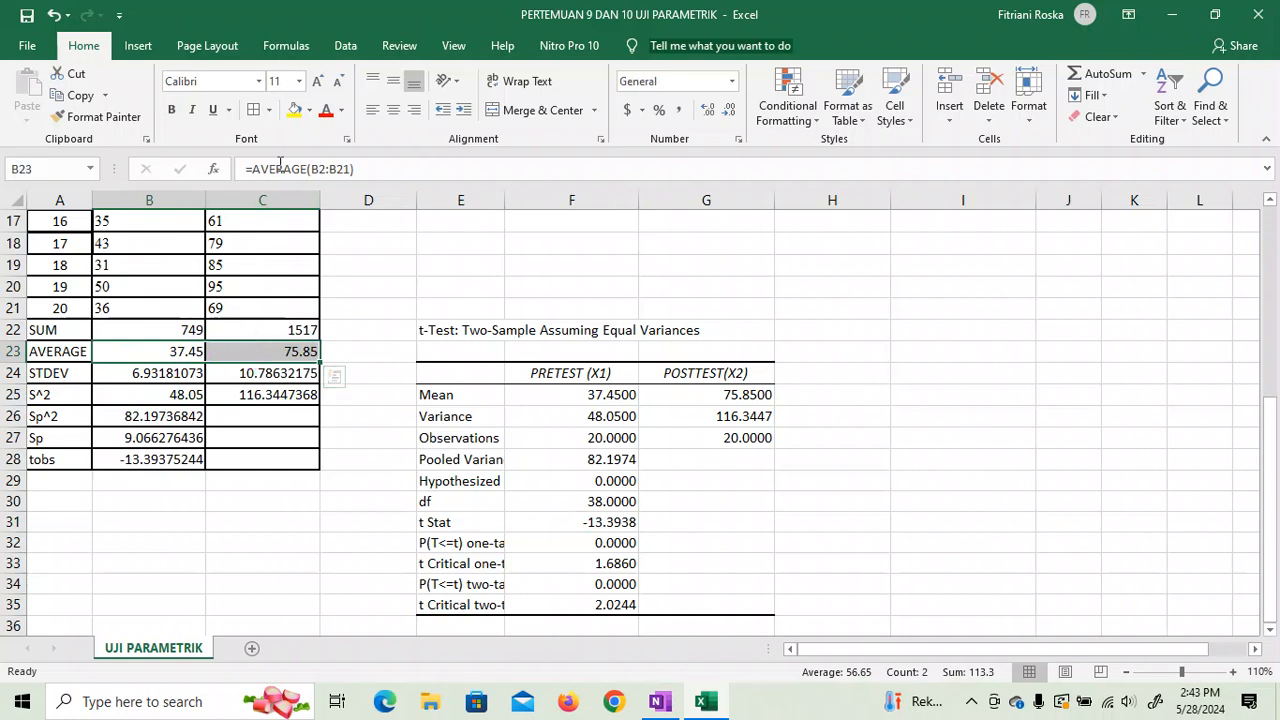
click(309, 109)
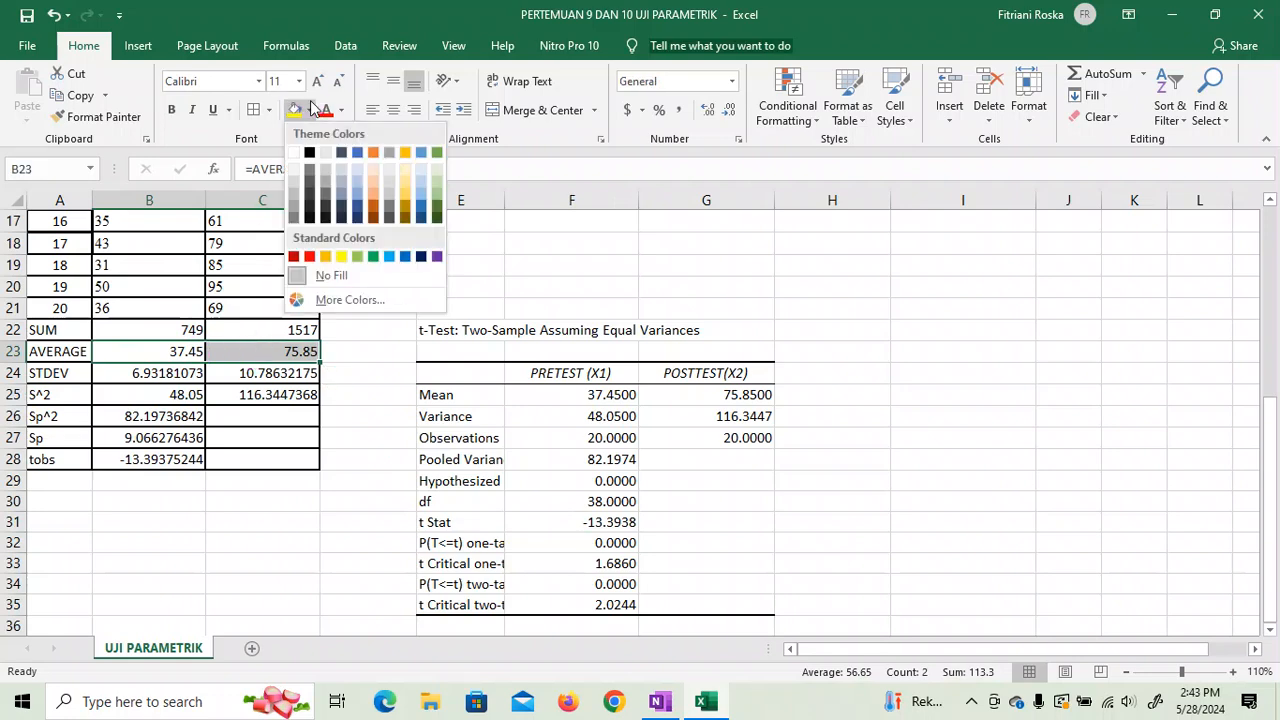
click(374, 181)
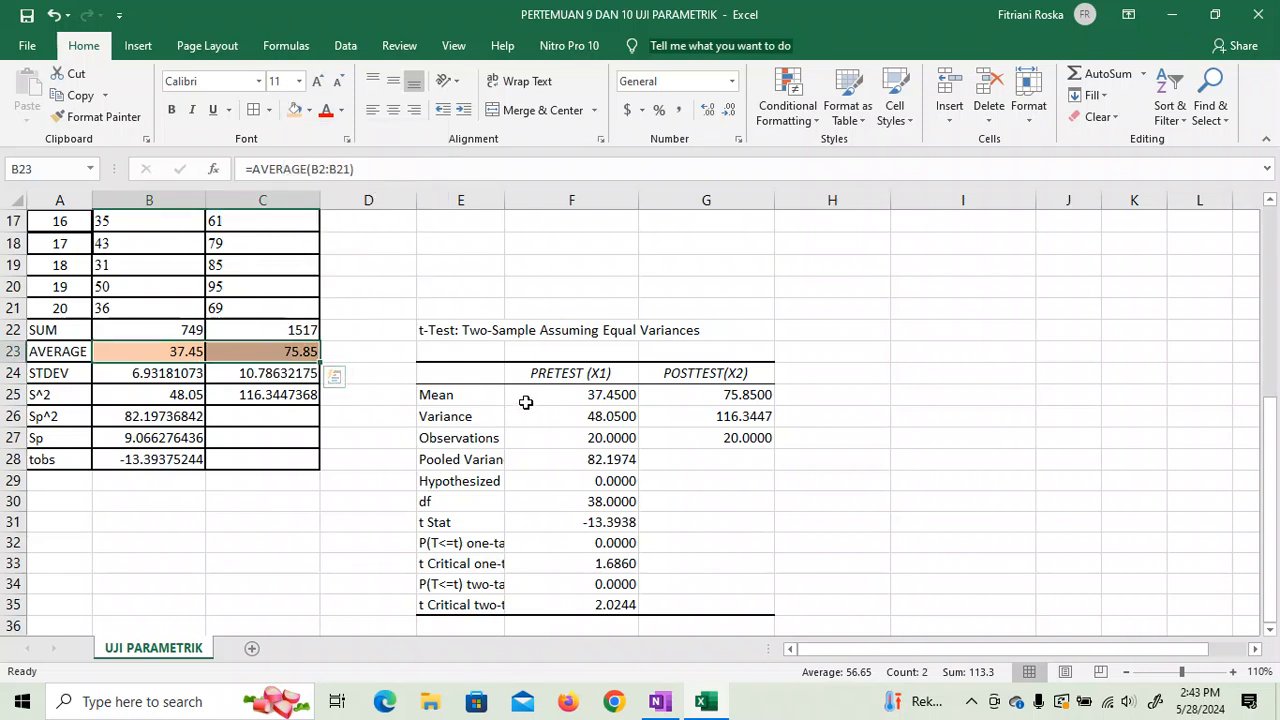
drag(446, 395, 770, 396)
click(291, 106)
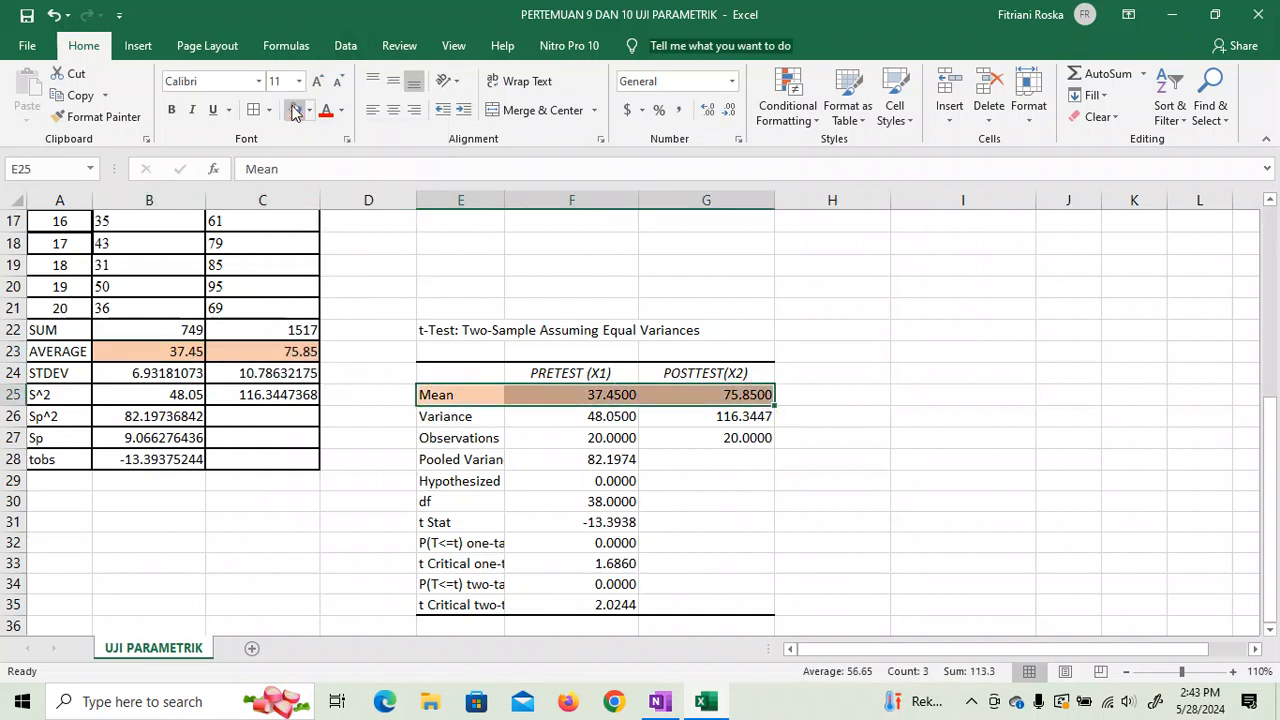
Fill the manually calculated S^2 values in B25:C25 with light green
click(145, 376)
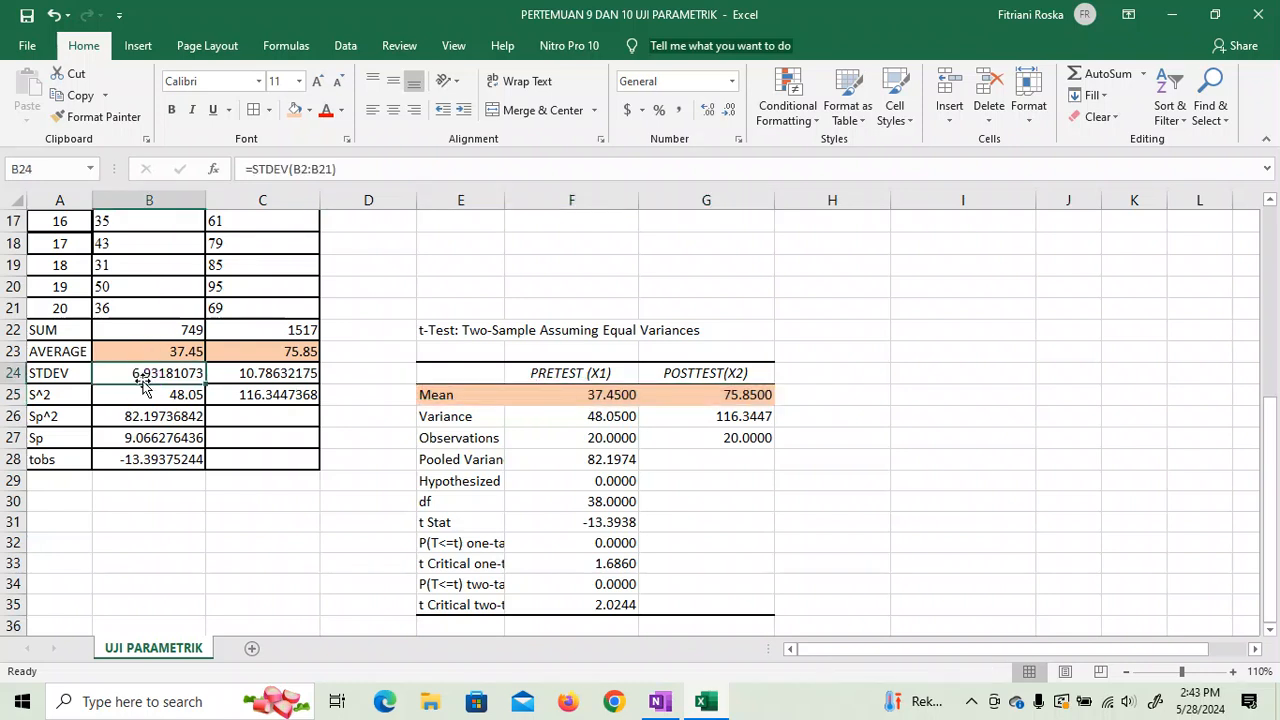
click(133, 396)
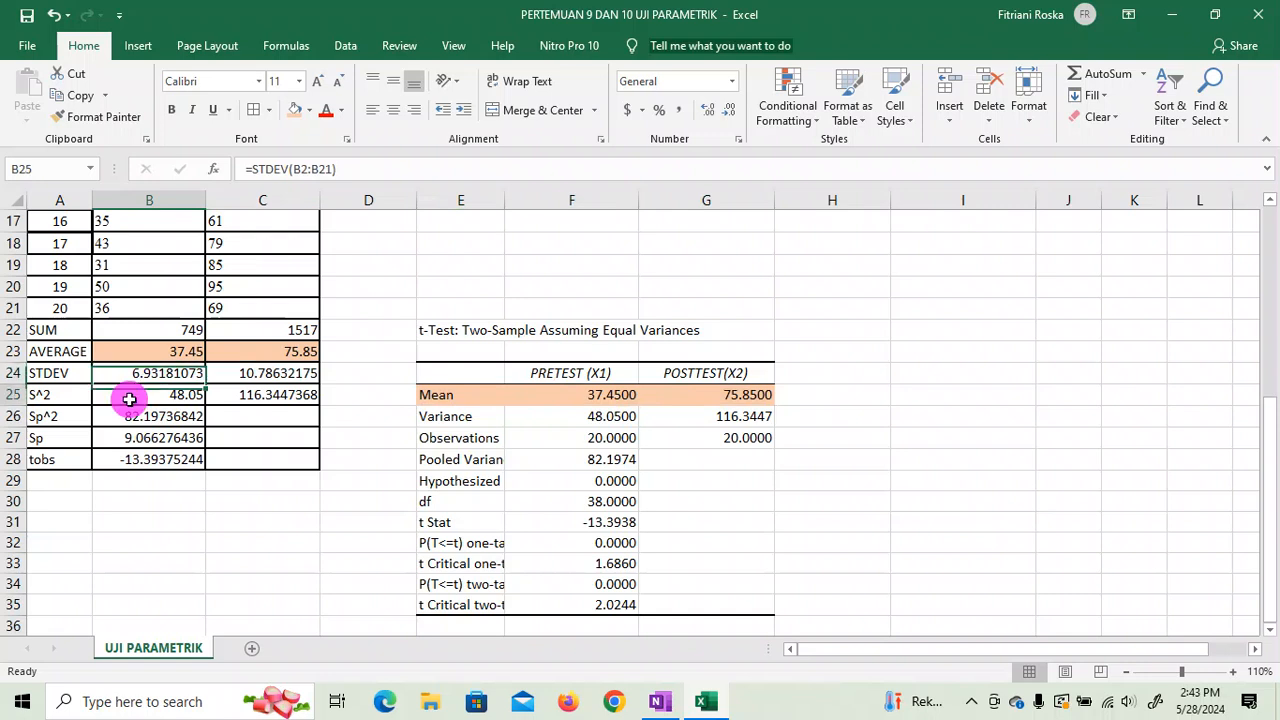
drag(122, 399, 275, 396)
click(308, 111)
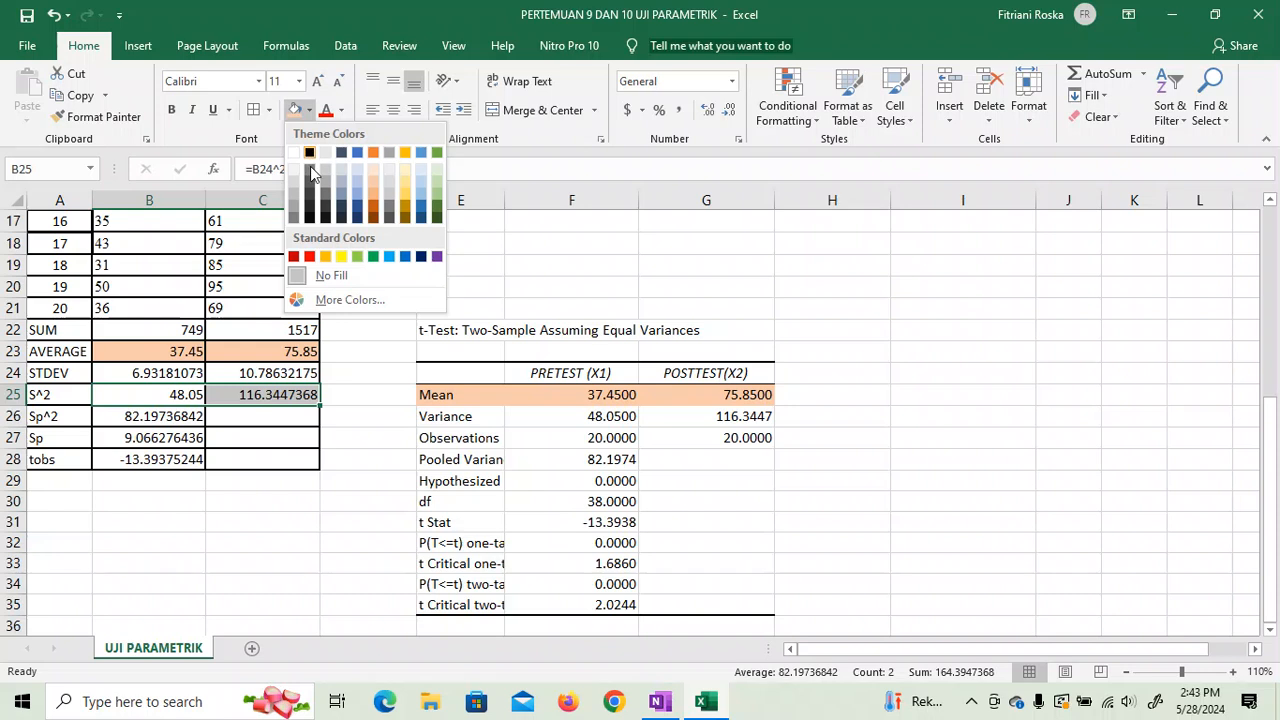
click(437, 177)
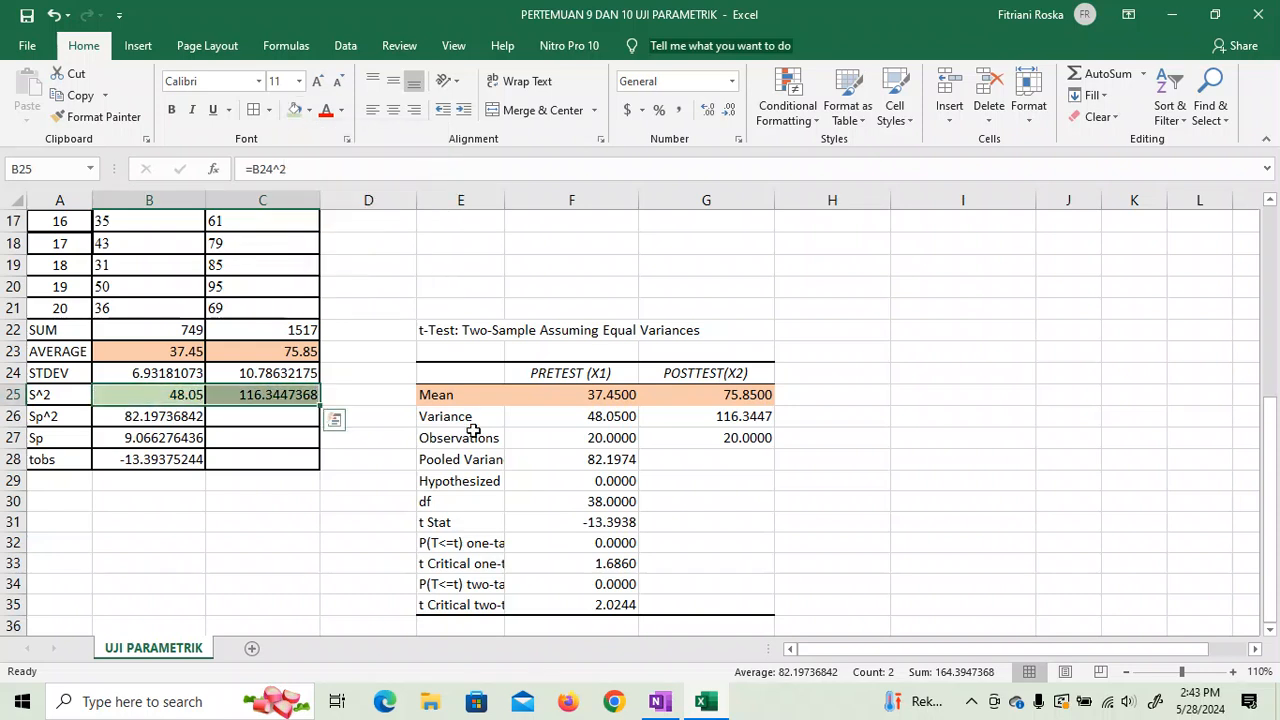
Fill the Variance row E26:G26 of the t-test output with light green and select the df value in F30
drag(443, 417, 680, 417)
click(293, 111)
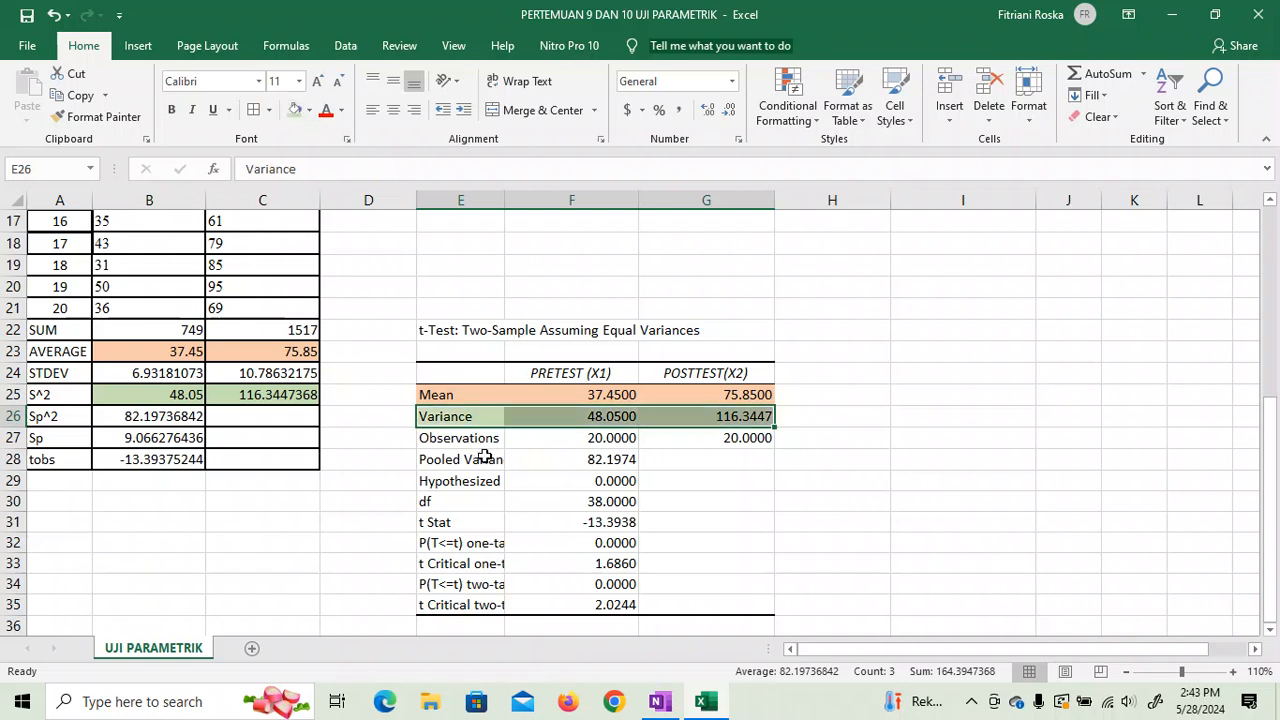
click(580, 508)
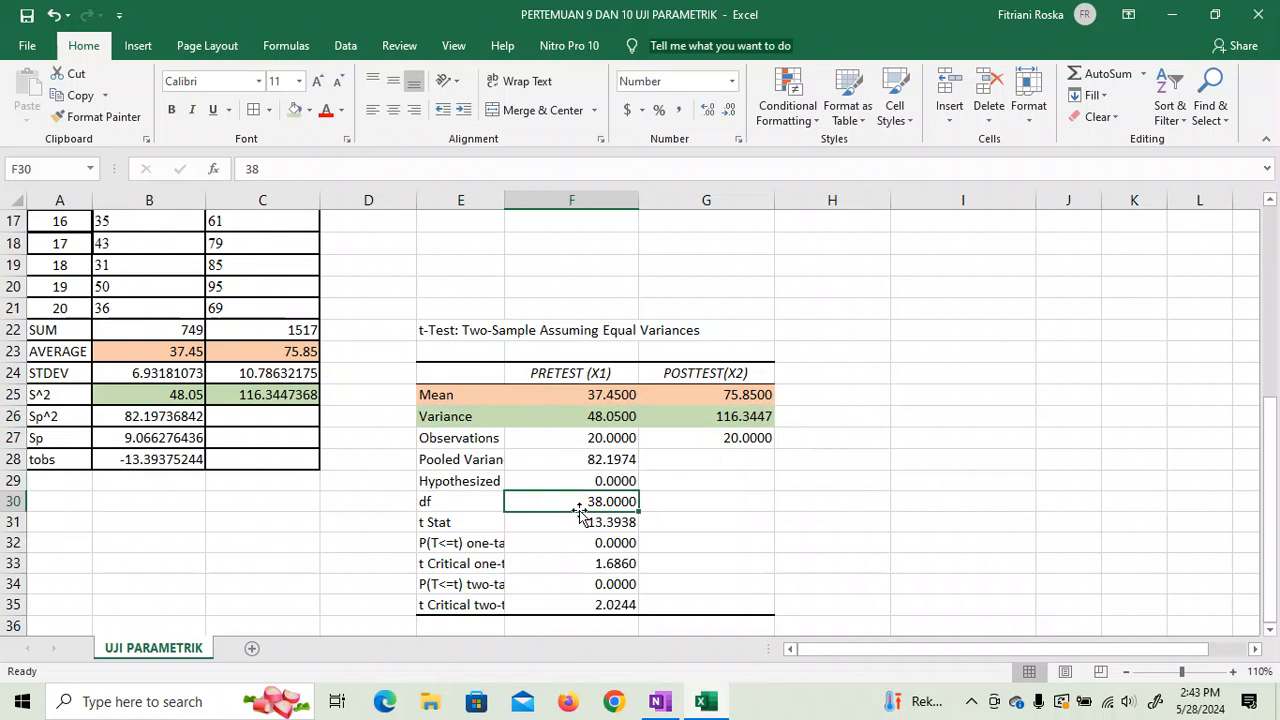
Switch to OneNote and annotate the t formula in red with 20 for n1 and n2, df = 38, and 20+20-2 = 38 circled
click(656, 712)
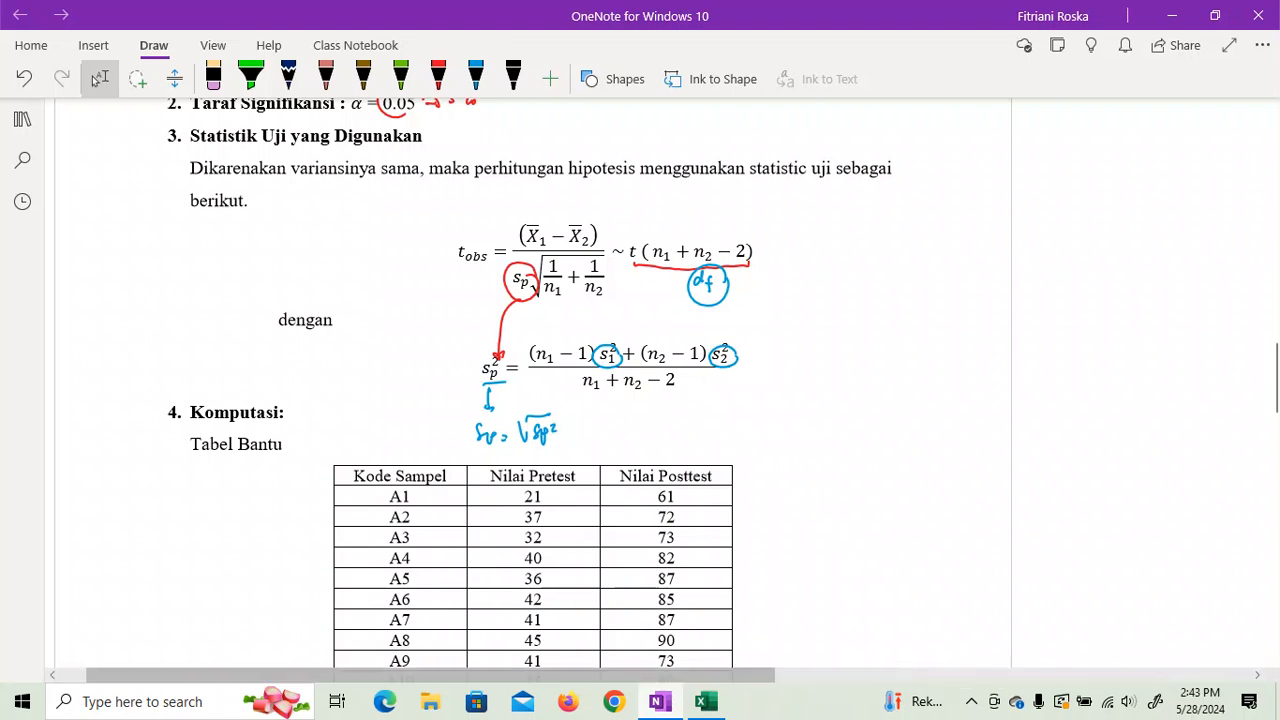
click(475, 76)
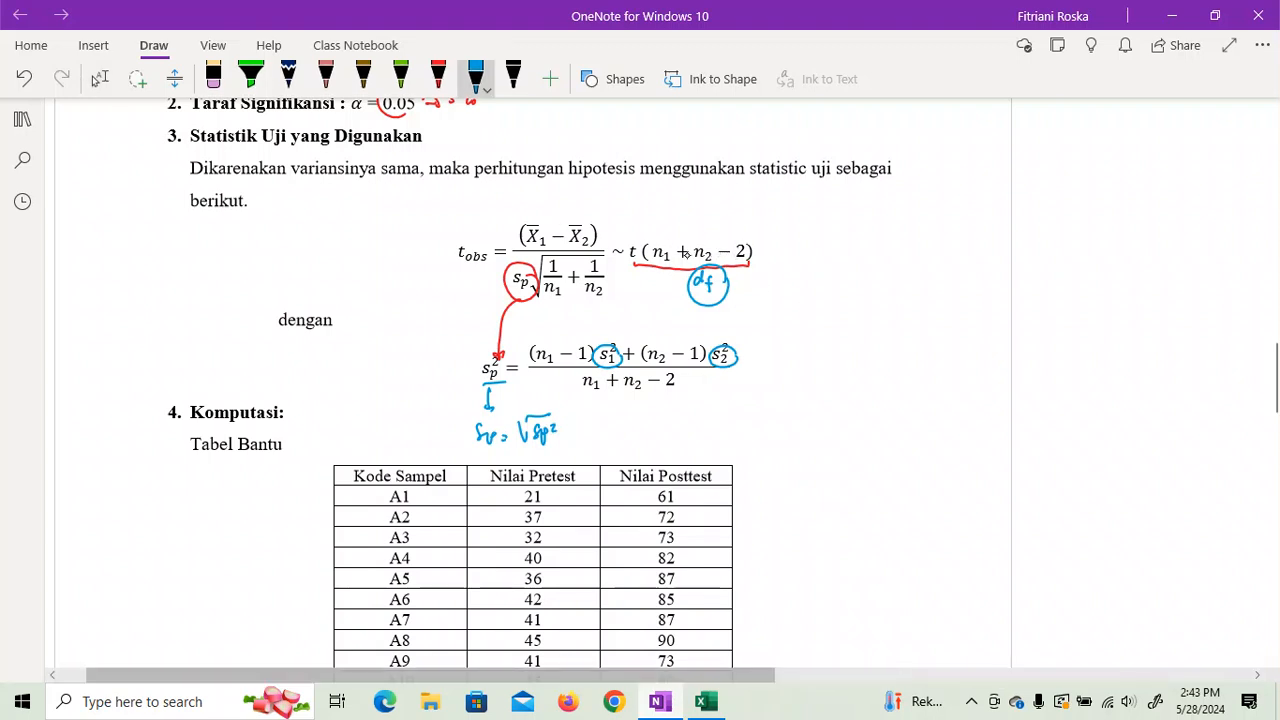
click(438, 76)
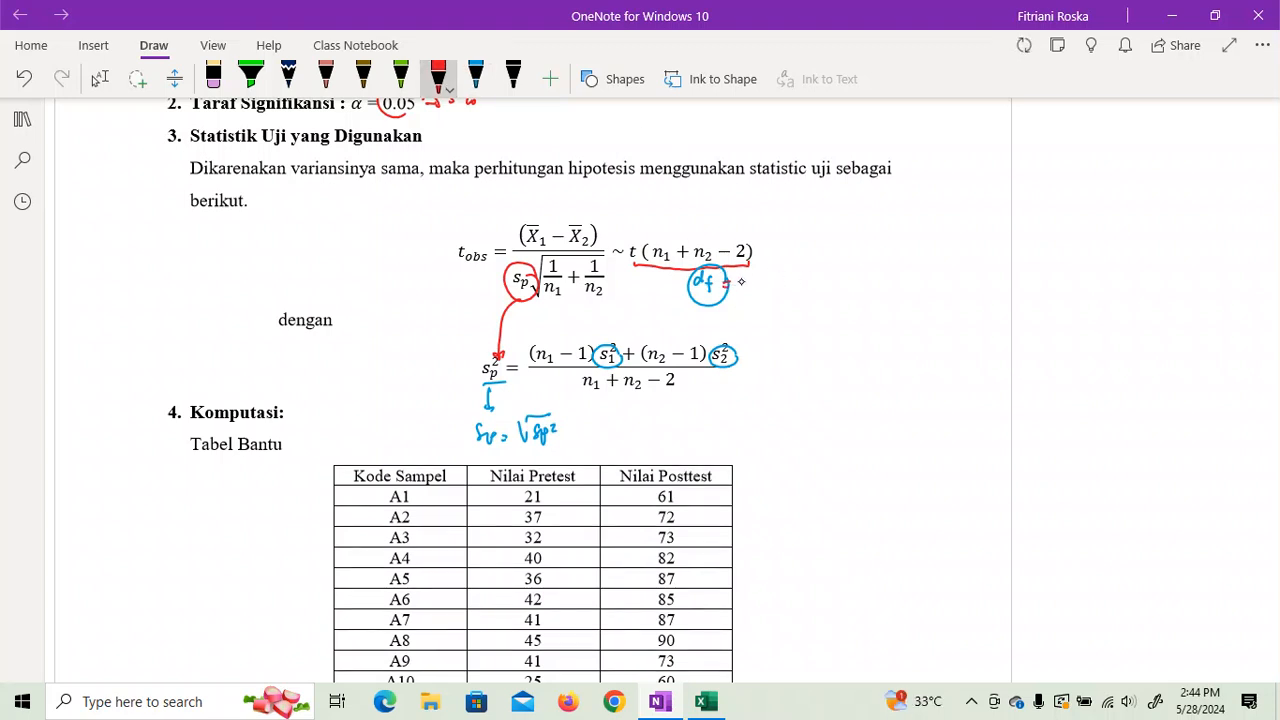
drag(755, 280, 753, 283)
drag(699, 199, 748, 203)
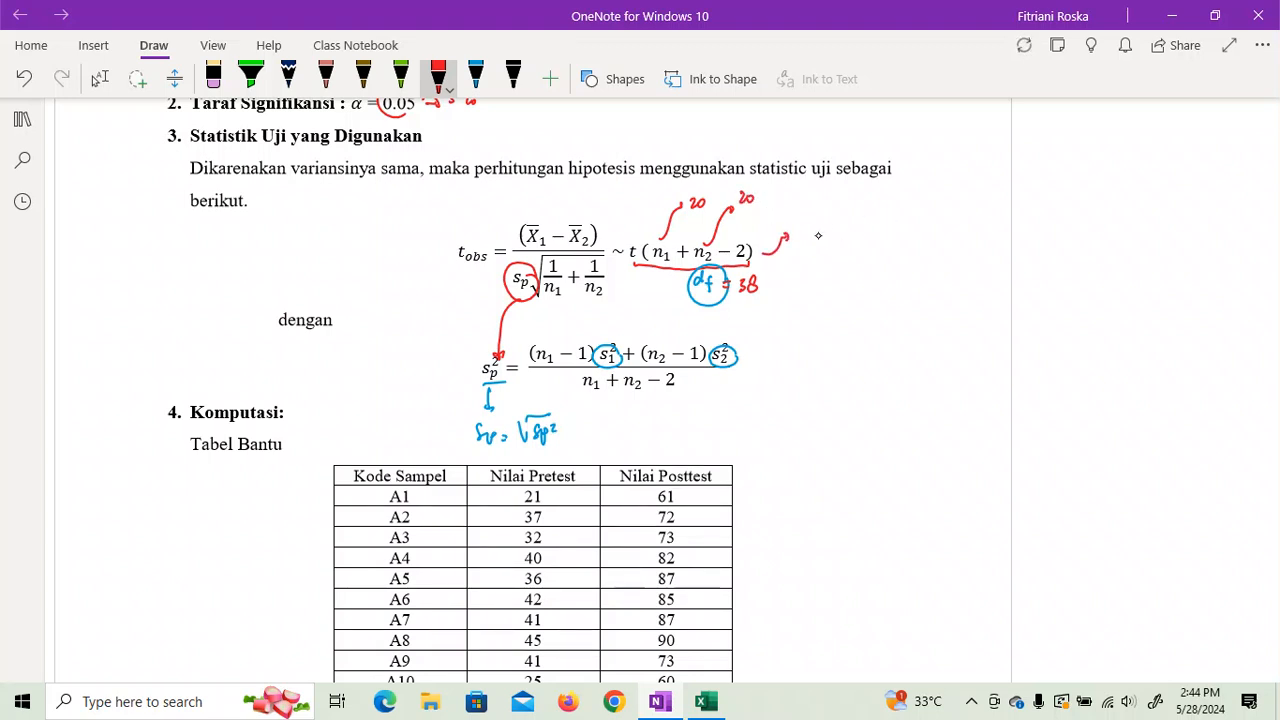
drag(840, 229, 840, 241)
mouse_move(835, 235)
mouse_down()
mouse_move(846, 235)
mouse_move(823, 257)
mouse_up()
drag(815, 263, 878, 258)
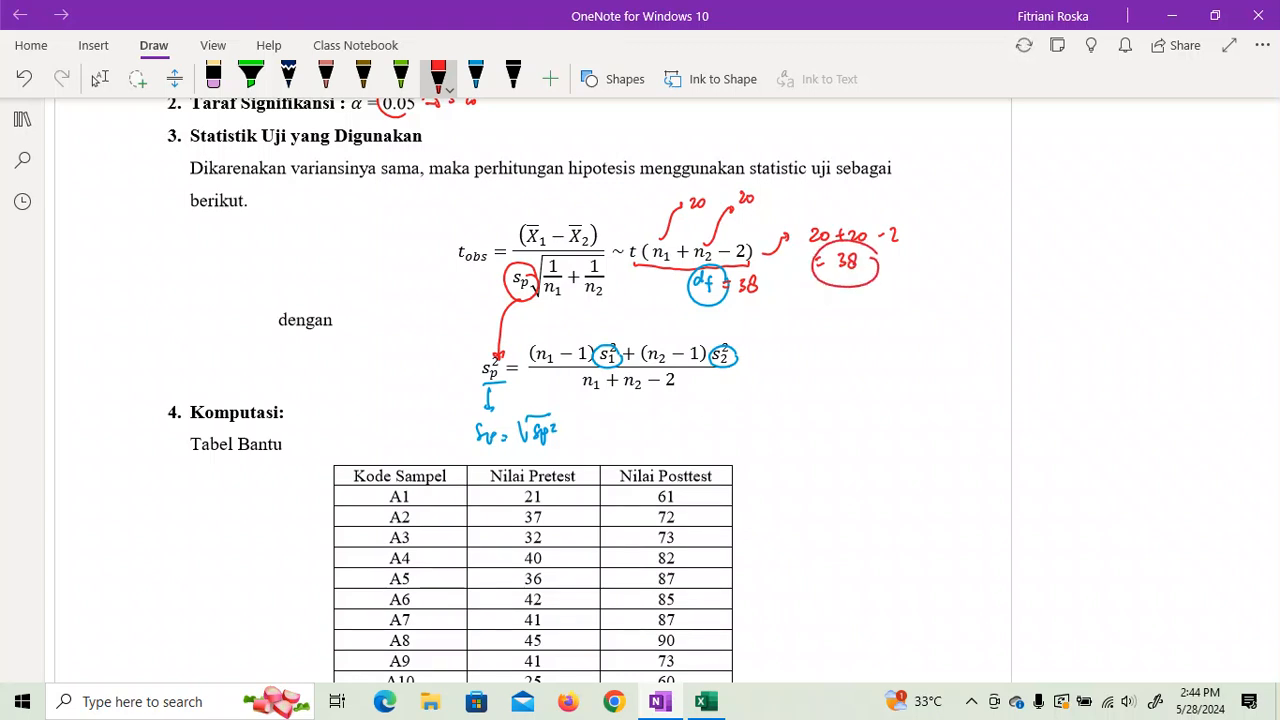
Return to Excel and fill the df value in F30 with the standard light blue
click(706, 701)
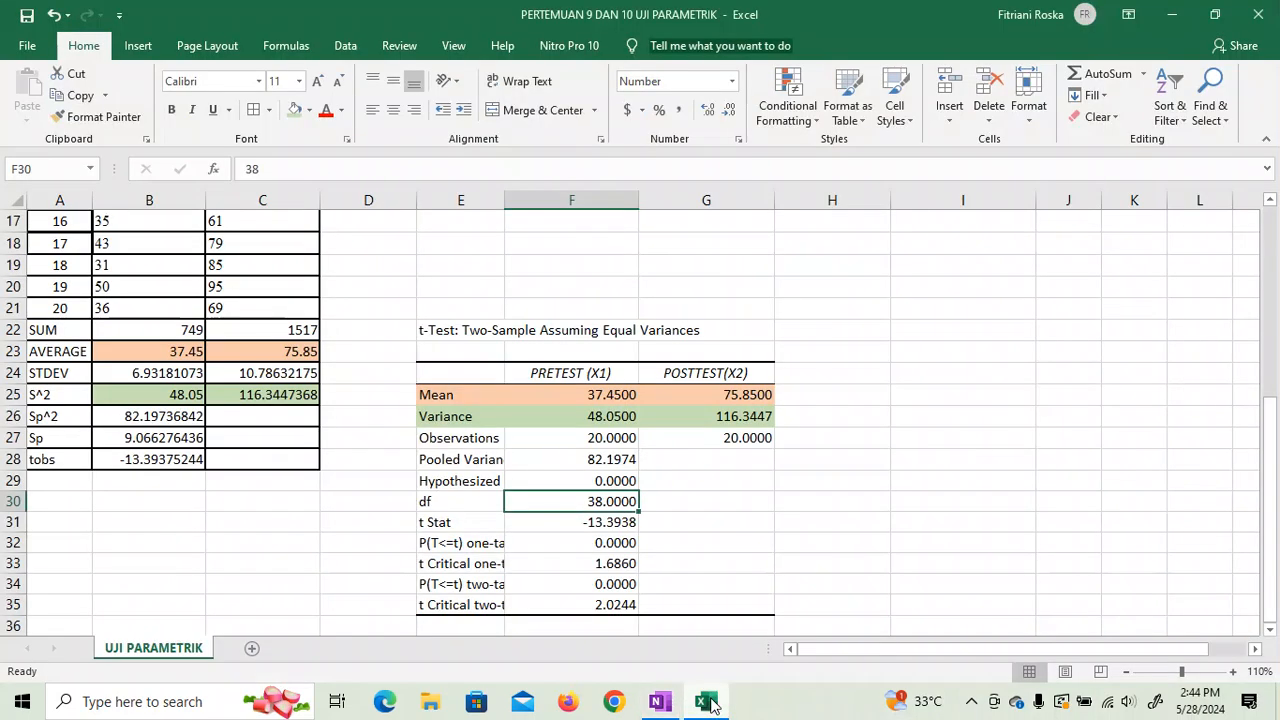
click(309, 110)
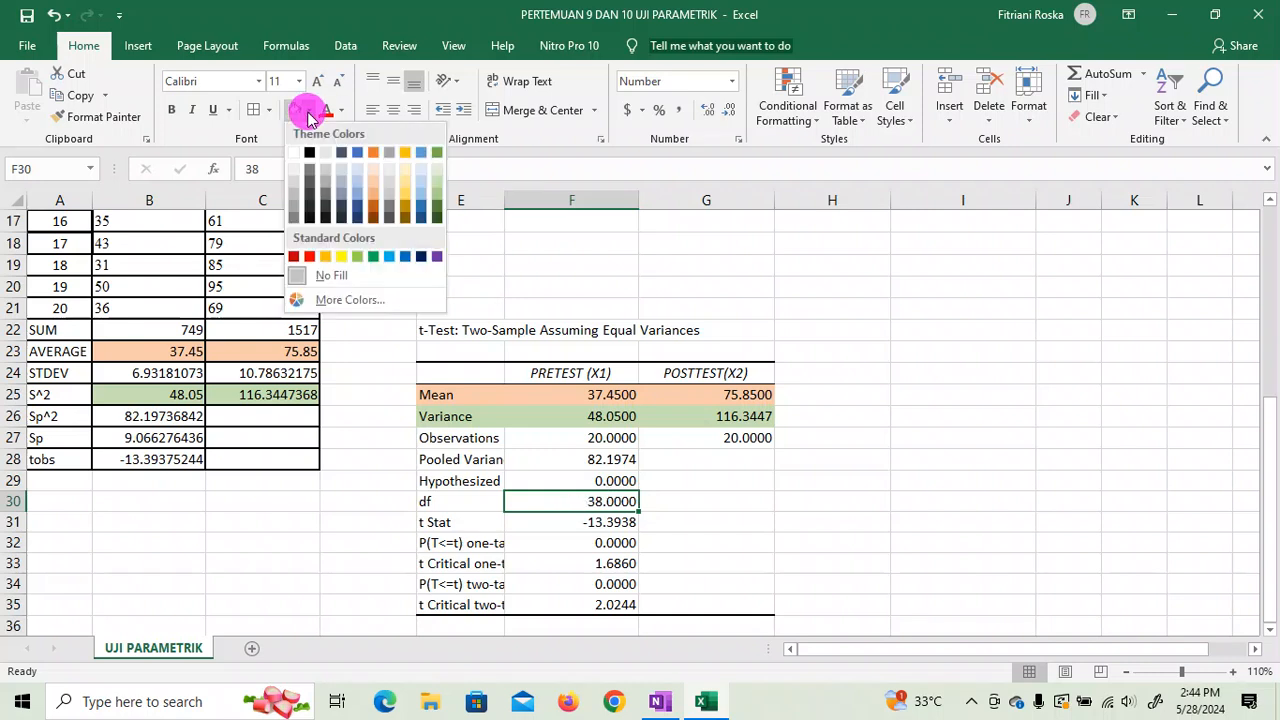
click(388, 257)
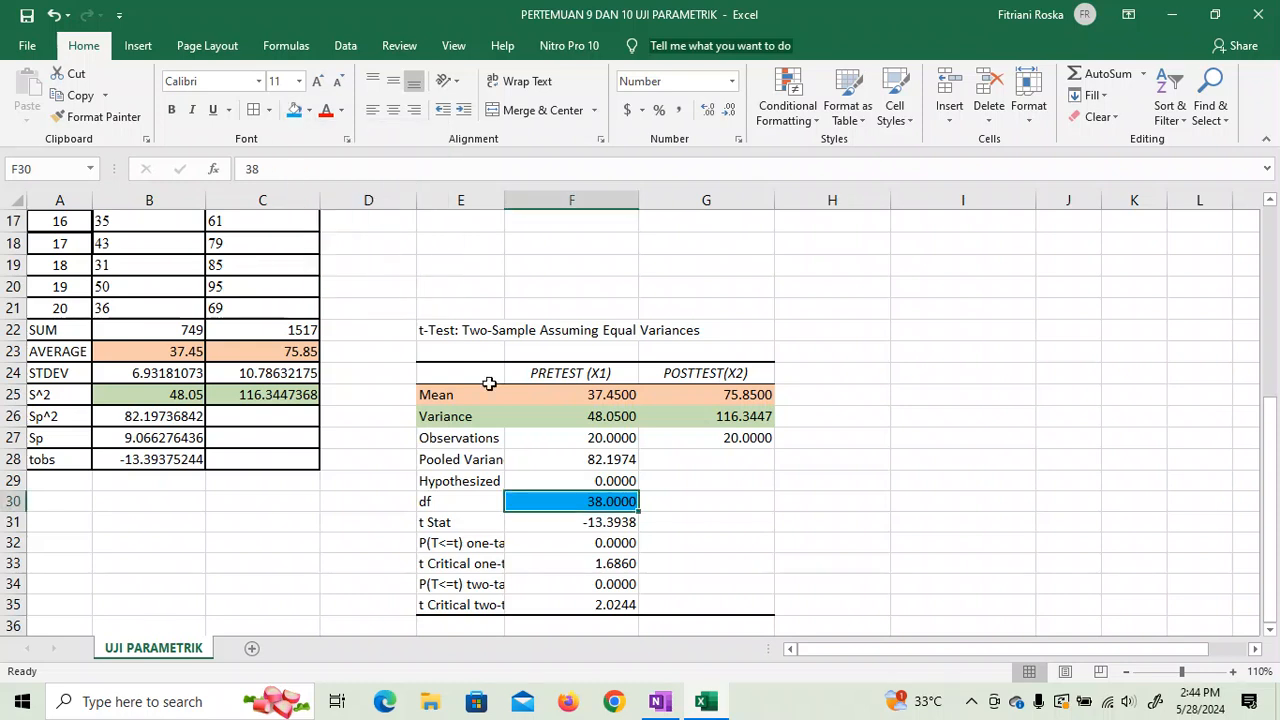
Fill the t Stat value in F31 and the manually calculated tobs value in B28 with red
click(571, 522)
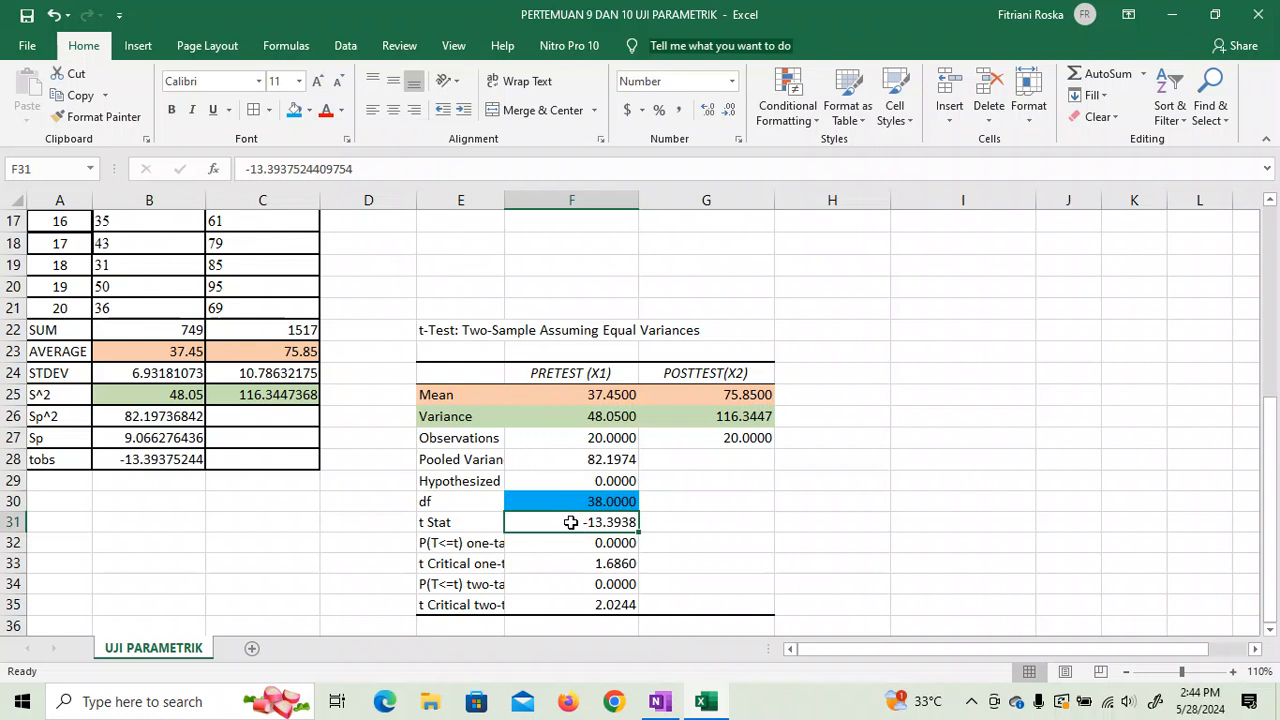
click(310, 111)
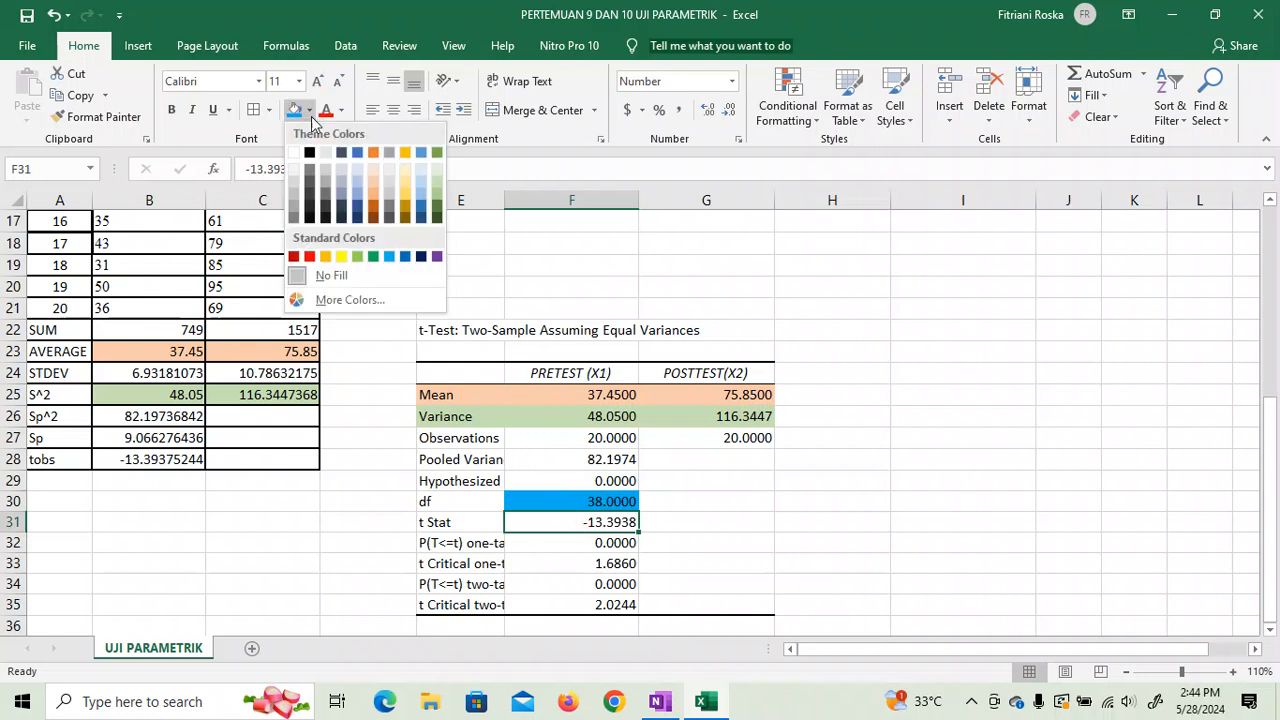
click(311, 258)
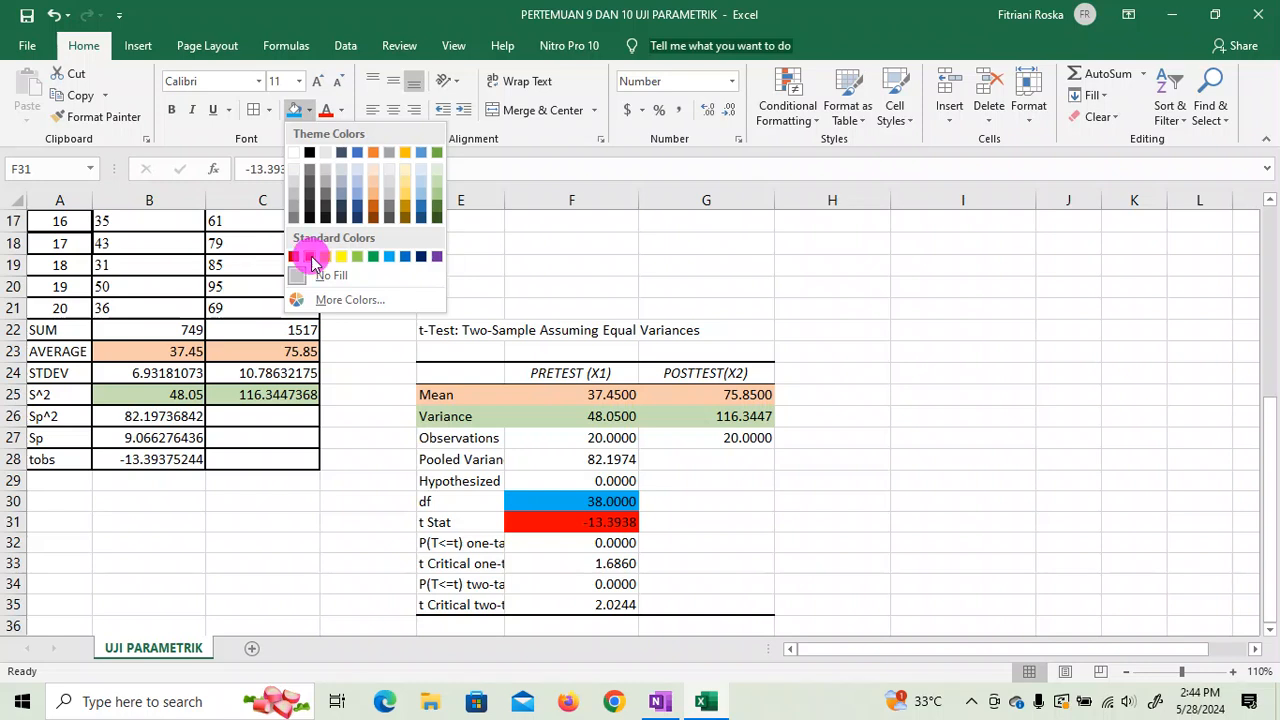
click(148, 459)
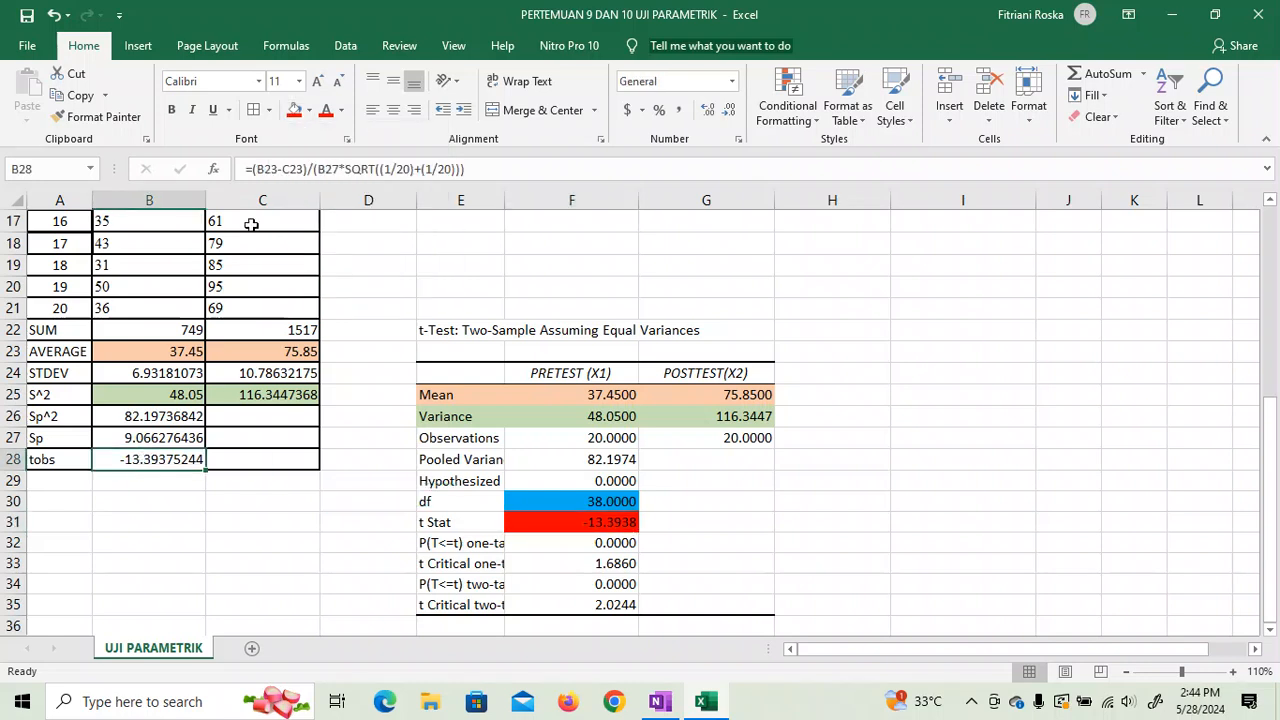
click(294, 109)
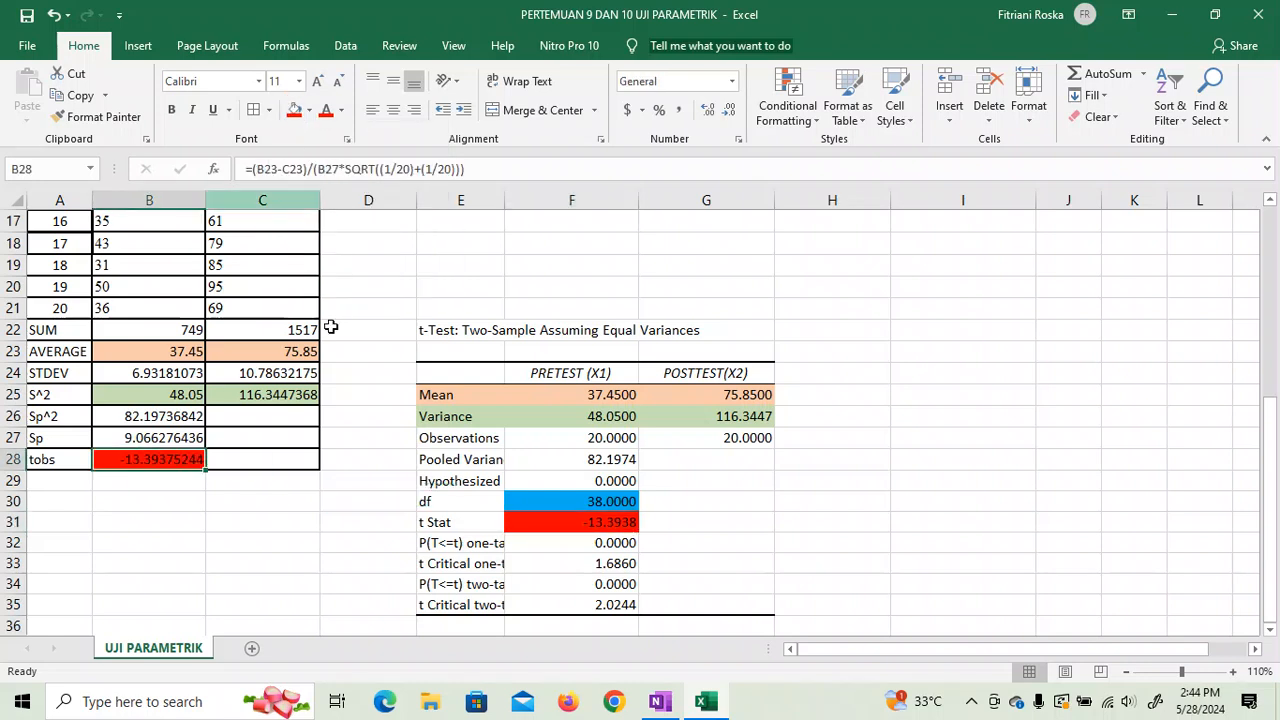
click(795, 553)
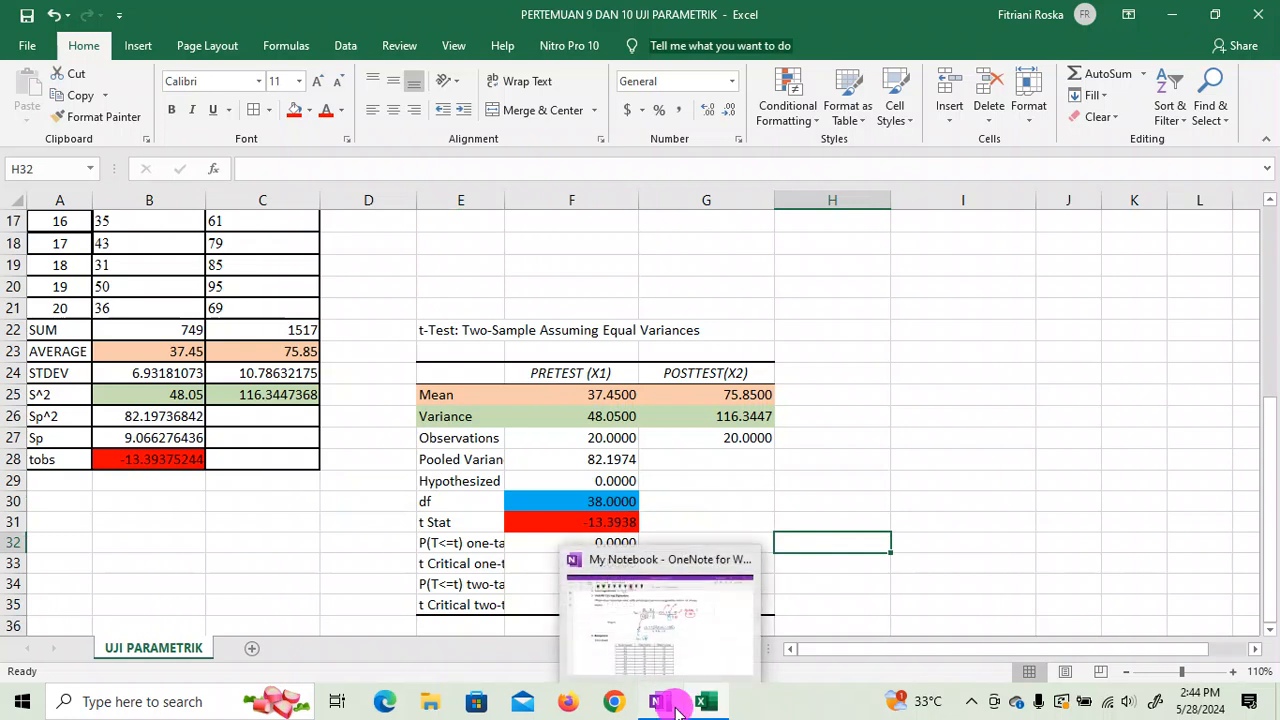
Switch to OneNote and review the hypotheses and significance level under Uji Hipotesis
click(675, 705)
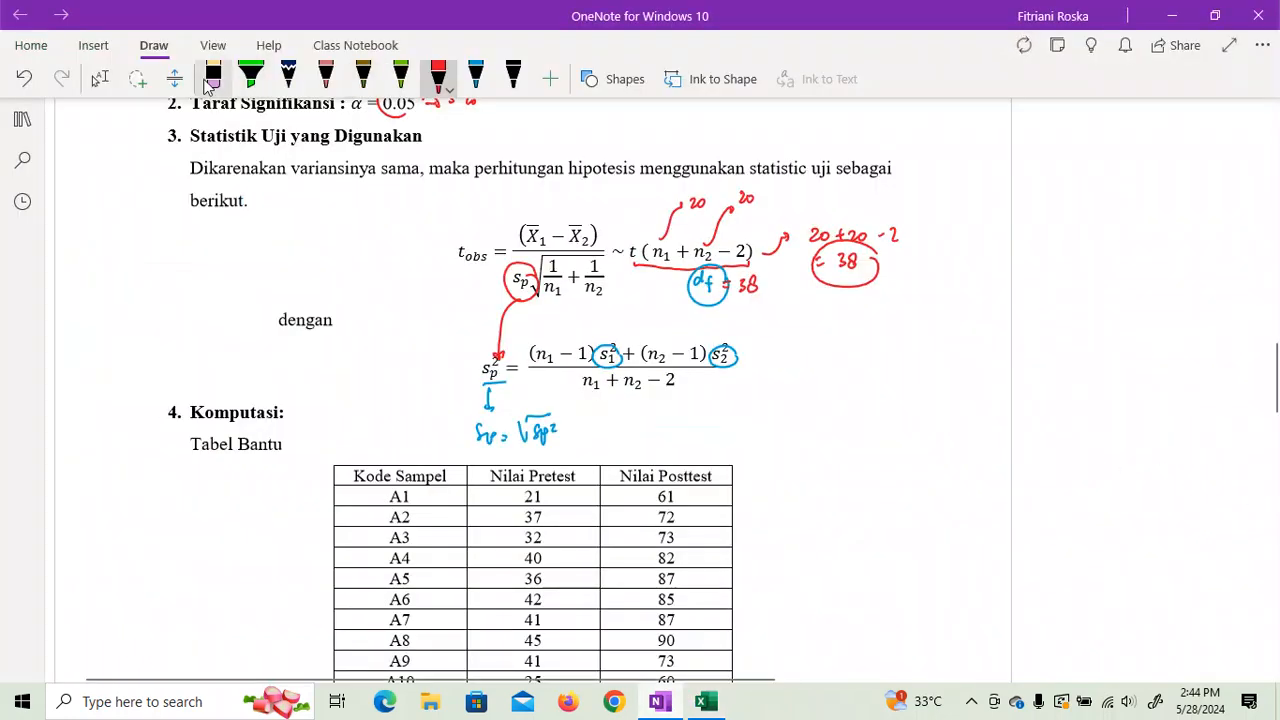
click(99, 79)
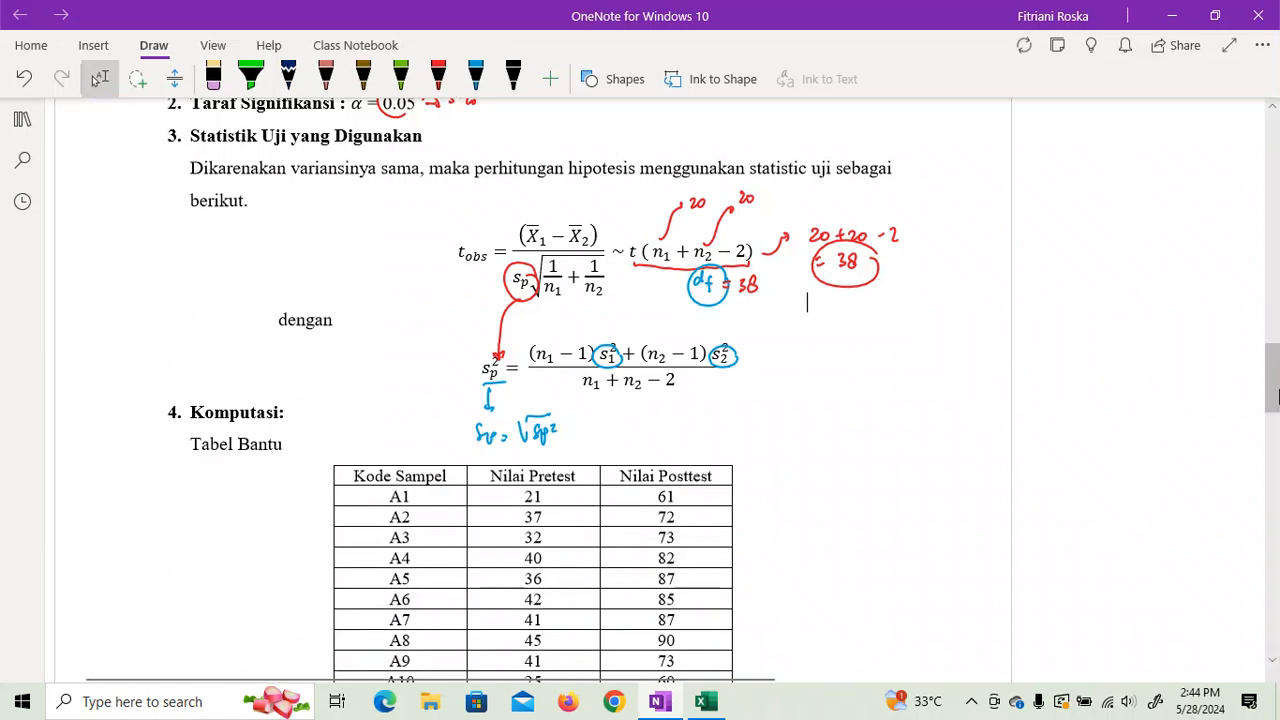
drag(1276, 375, 1274, 335)
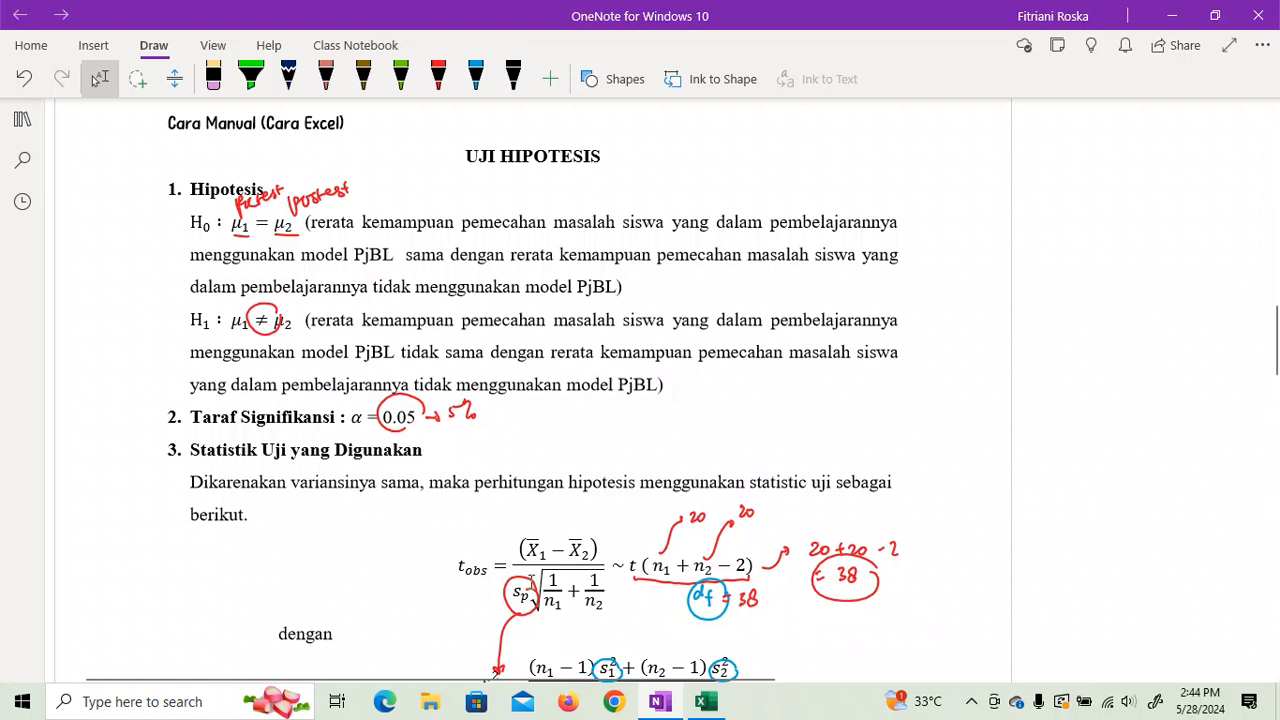
Return to Excel and widen column E so the row labels of the t-test output fit better
click(705, 701)
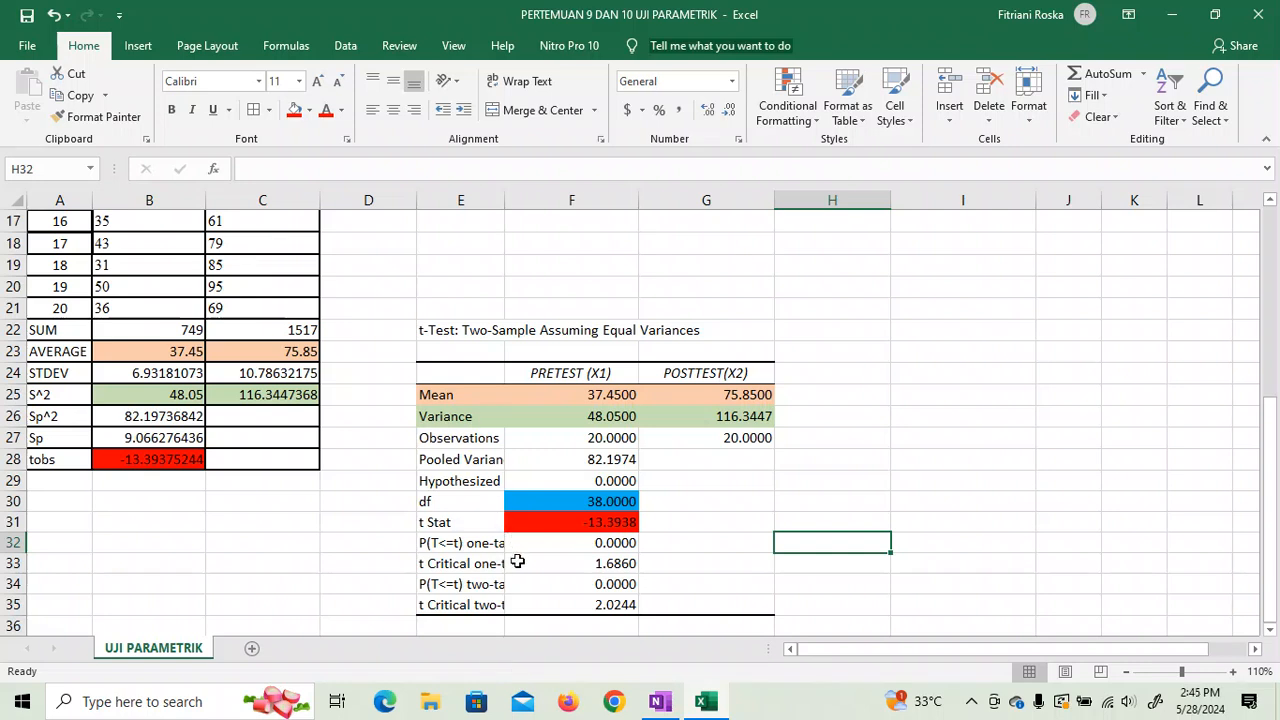
click(456, 200)
drag(508, 200, 544, 200)
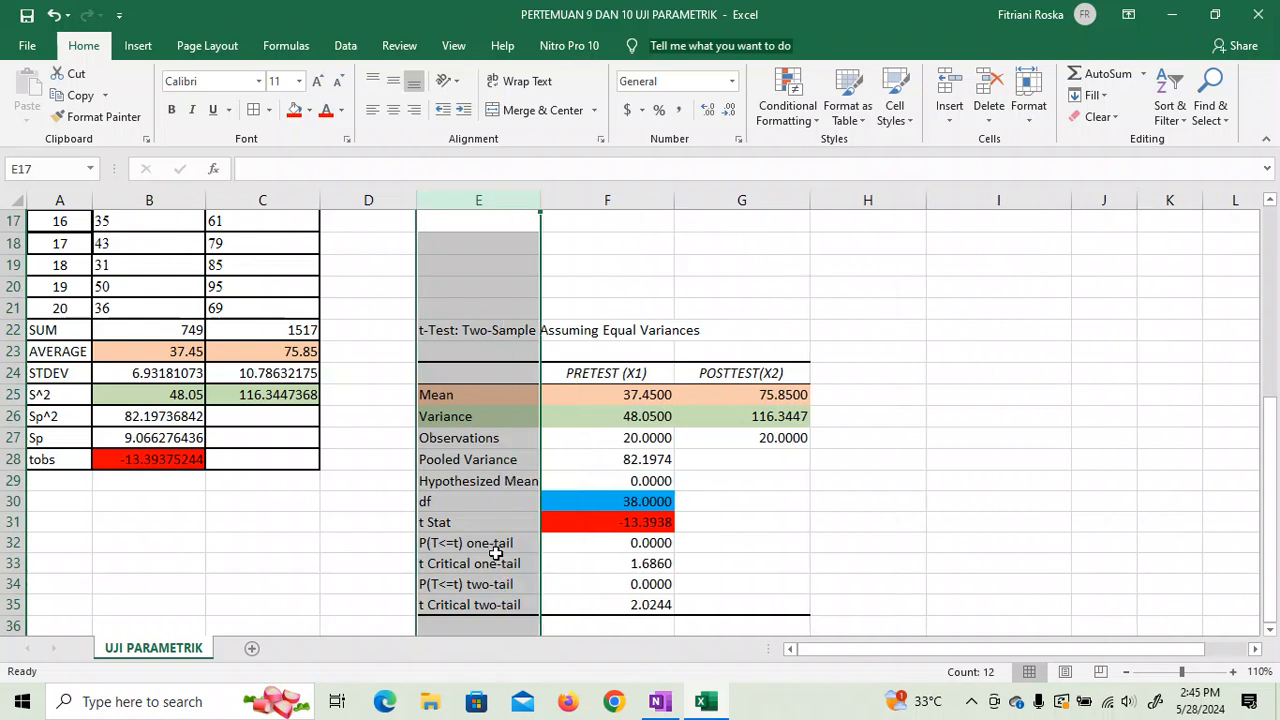
Fill the t Critical two-tail label and value in E35:F35 with light gold
click(486, 586)
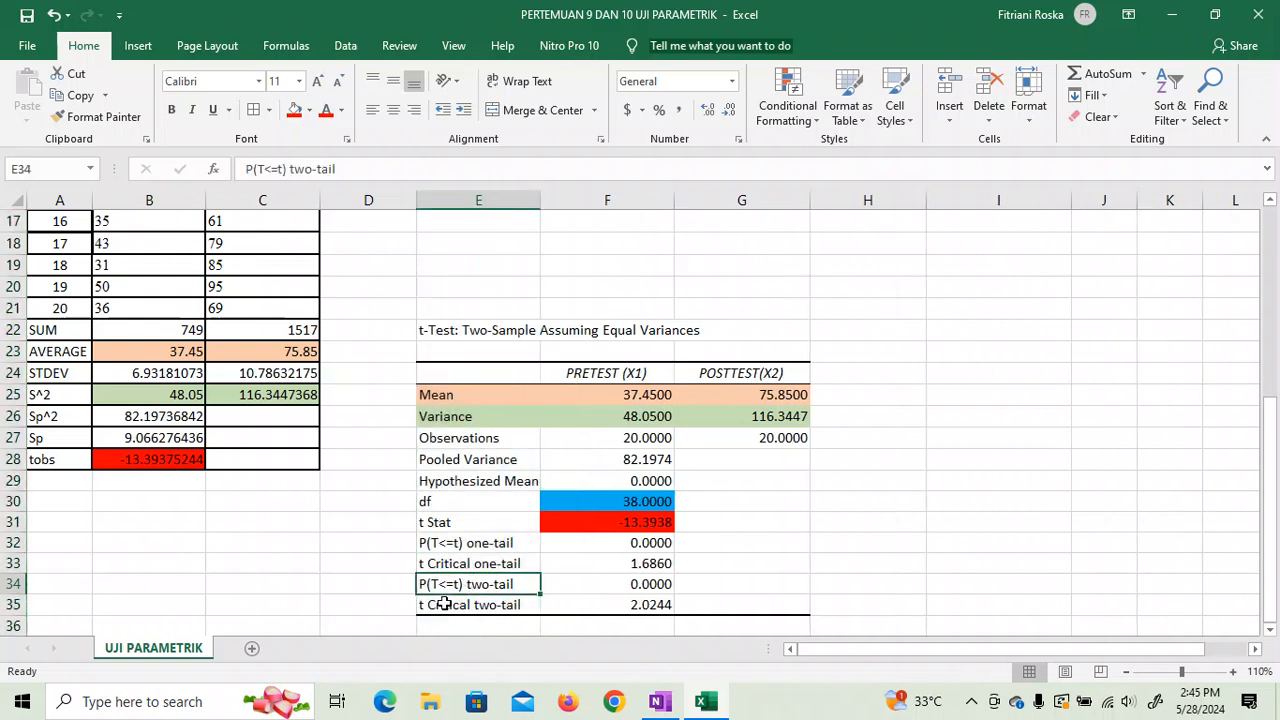
drag(435, 605, 572, 600)
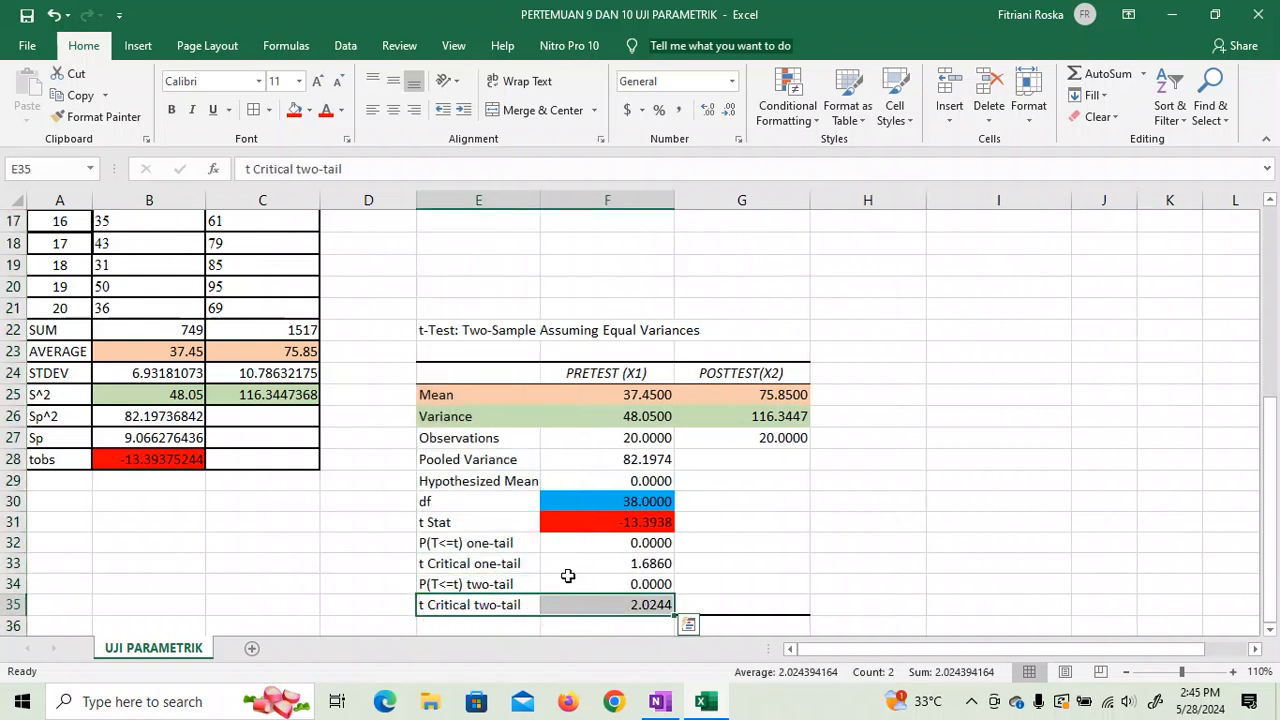
click(310, 112)
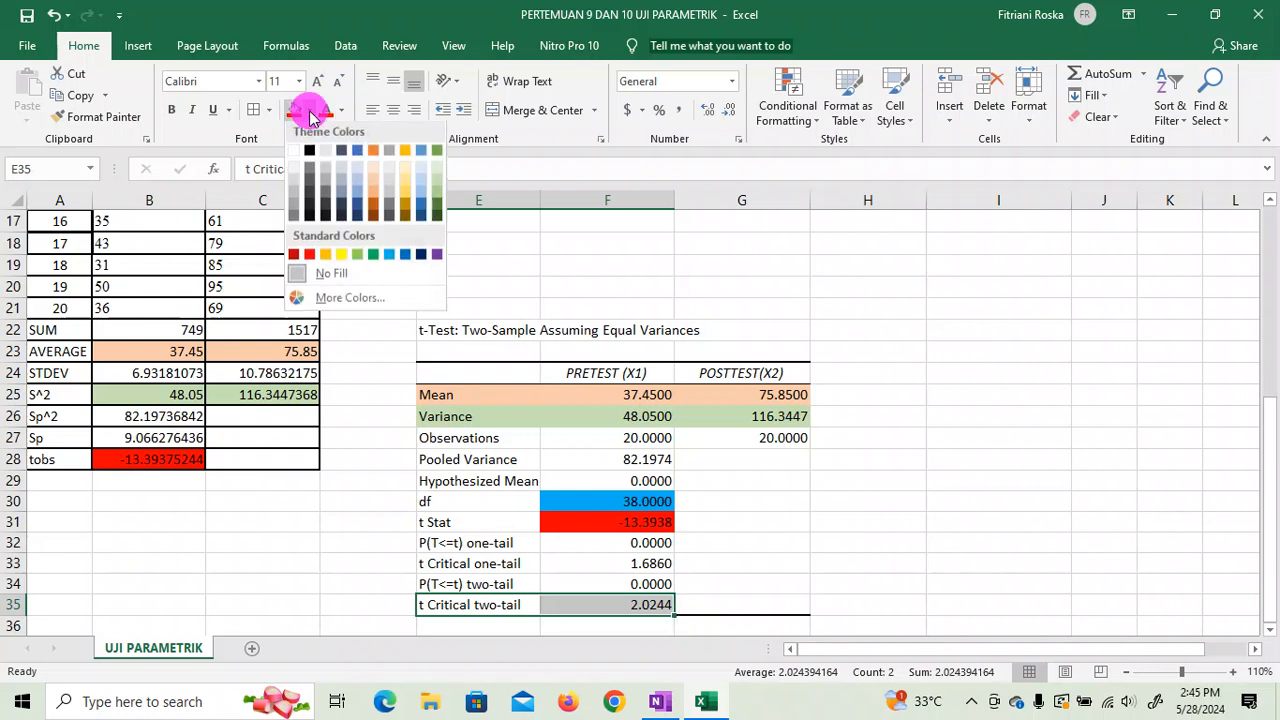
click(407, 187)
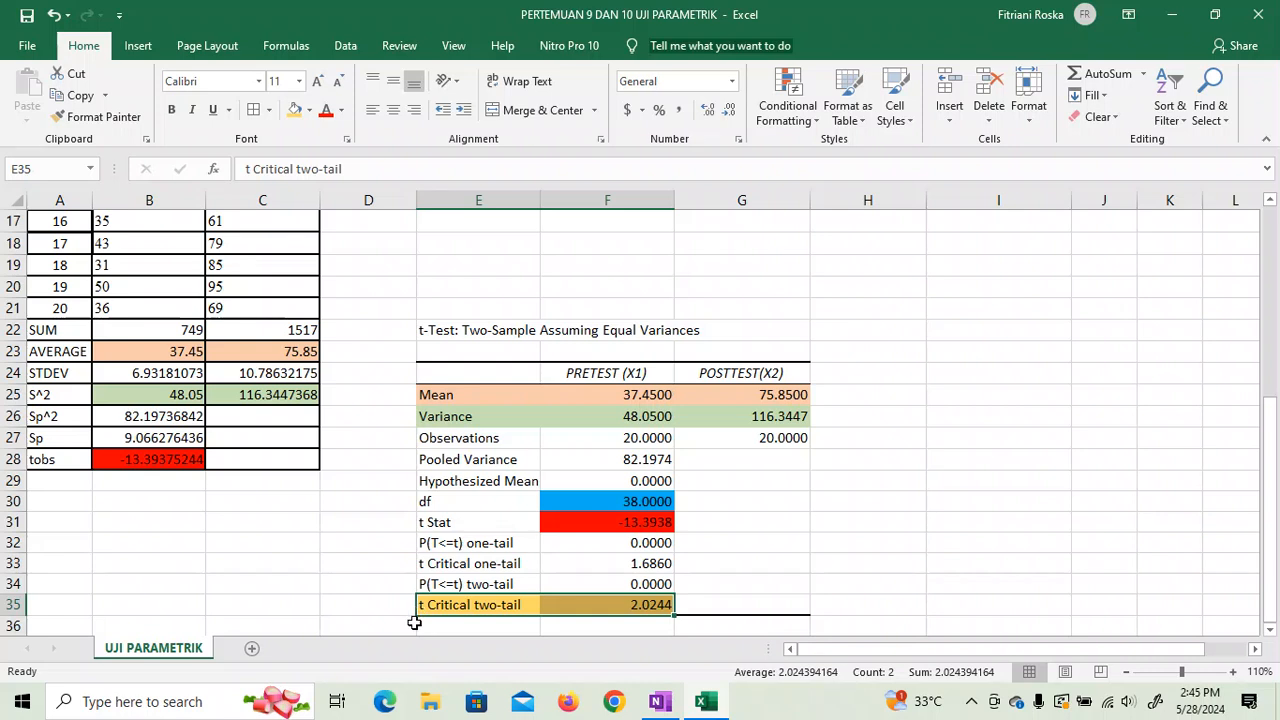
Fill the P(T<=t) two-tail label and value in E34:F34 with light gray
drag(434, 582, 583, 586)
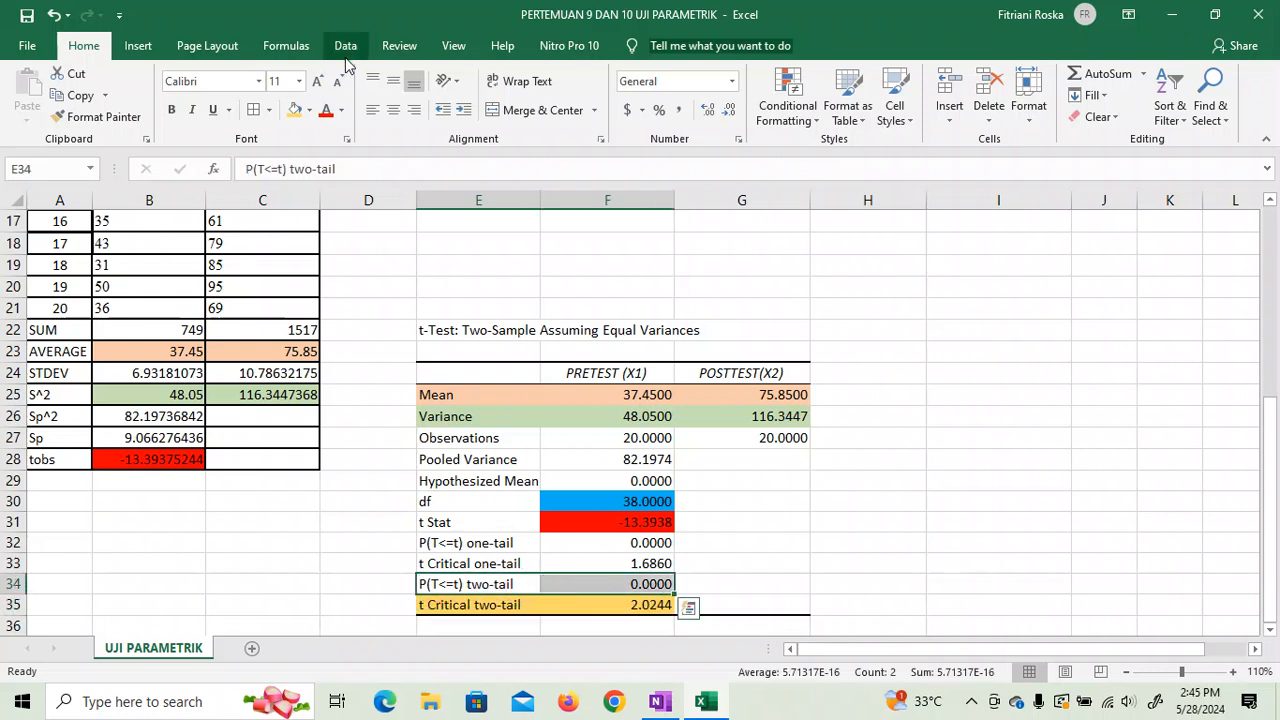
click(343, 112)
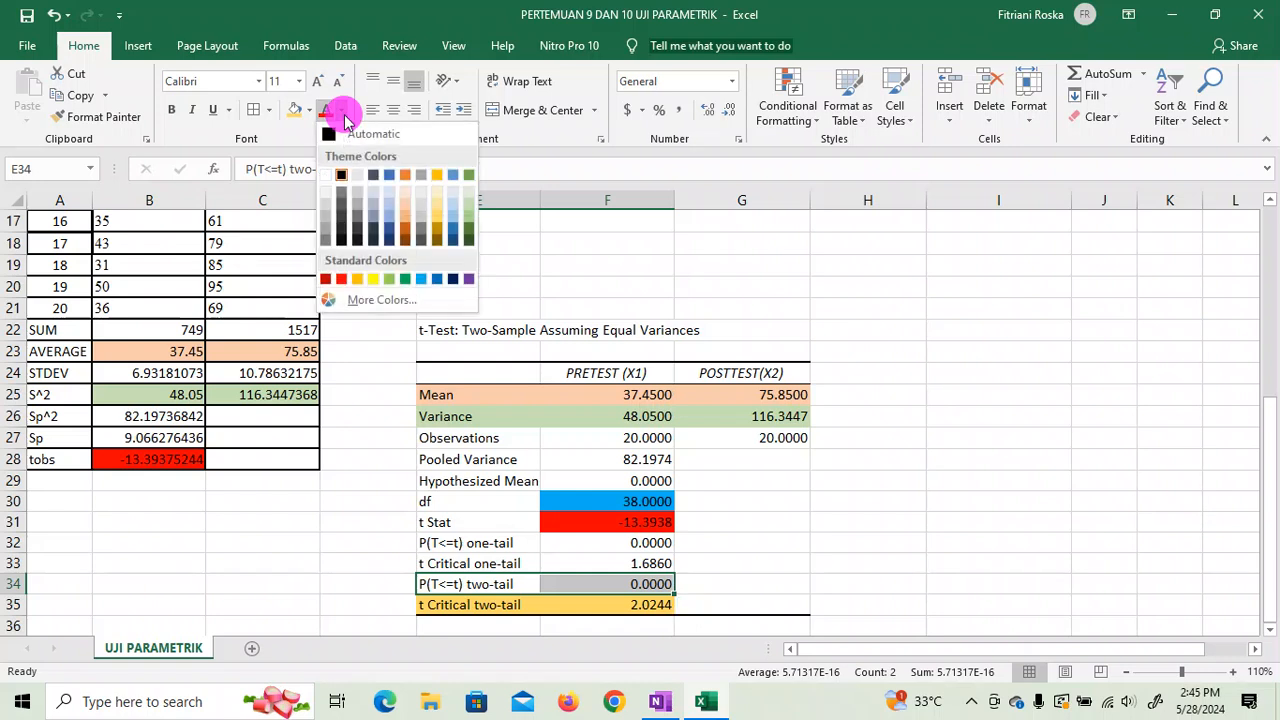
click(310, 111)
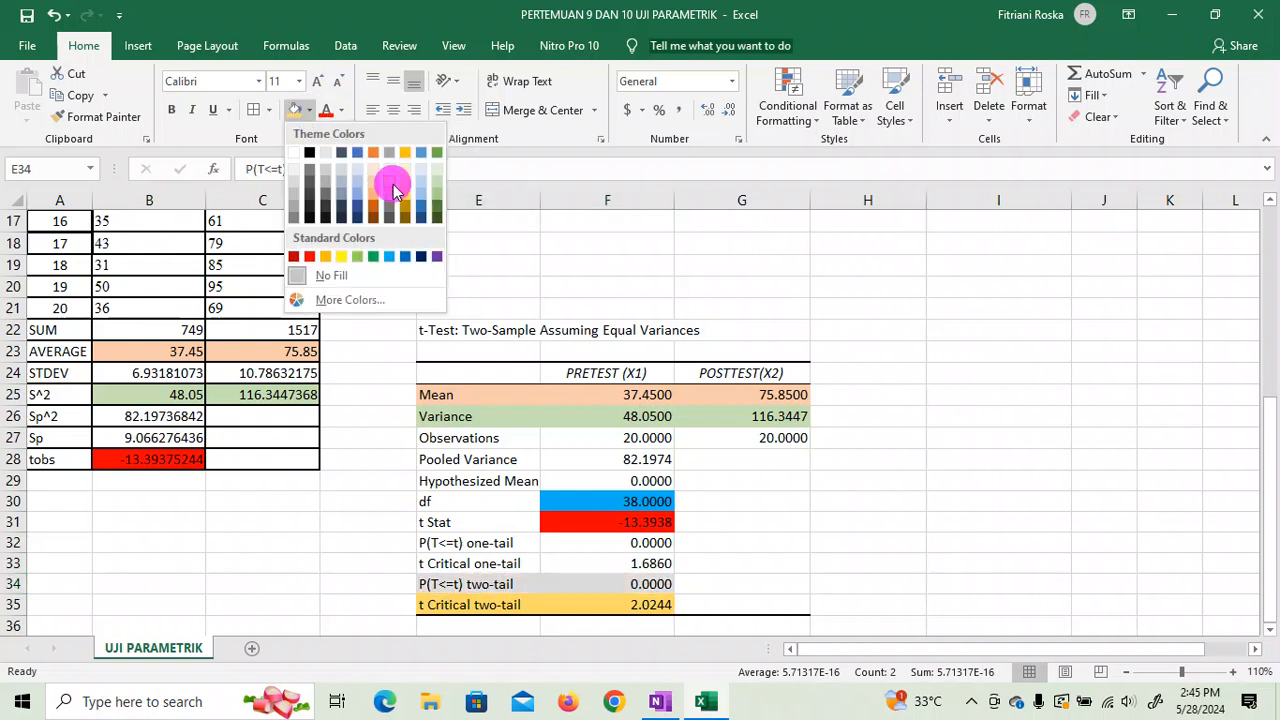
click(393, 184)
click(877, 592)
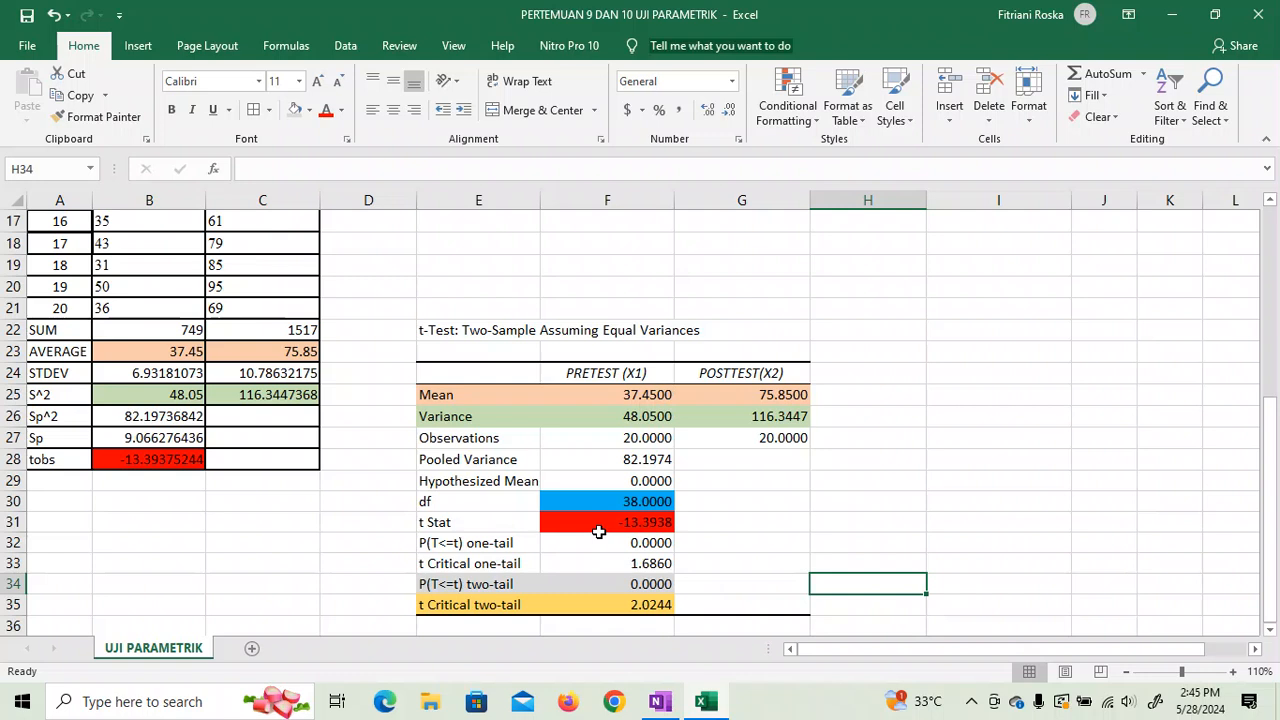
Switch to OneNote and draw a black horizontal double-headed arrow beside the t-test table, above the Daerah Kritis section
click(659, 704)
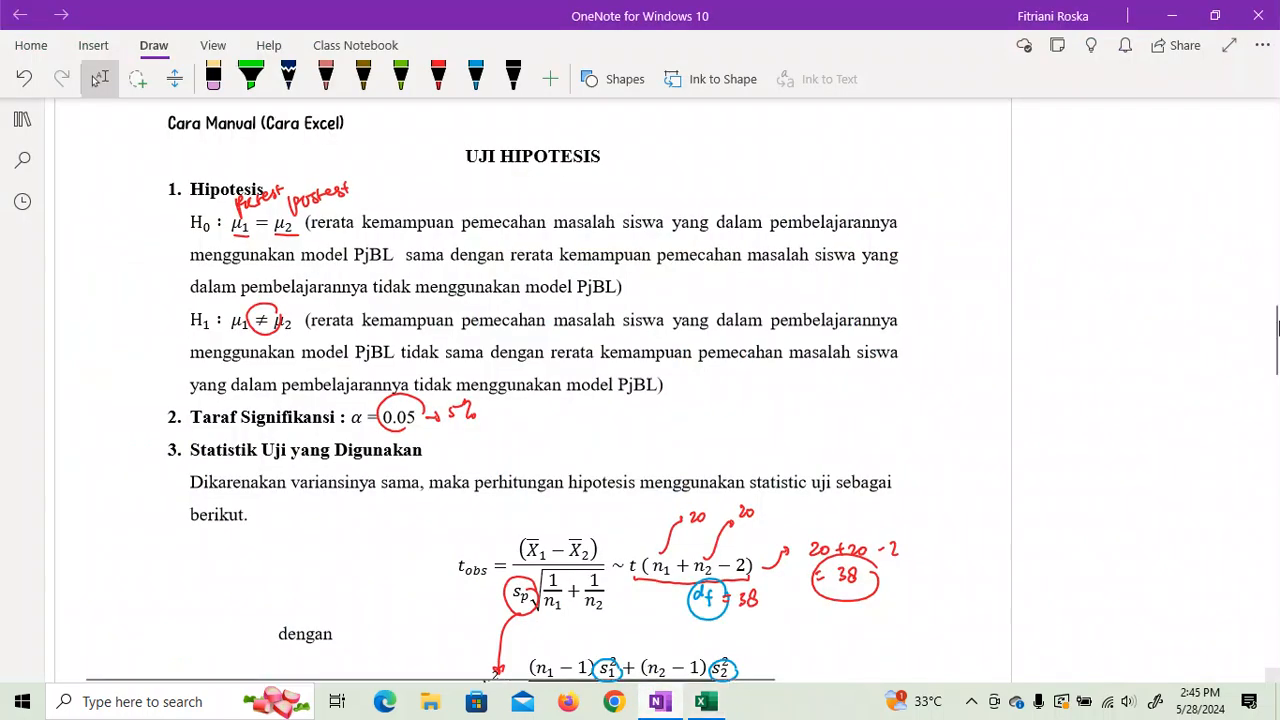
drag(1275, 345, 1246, 531)
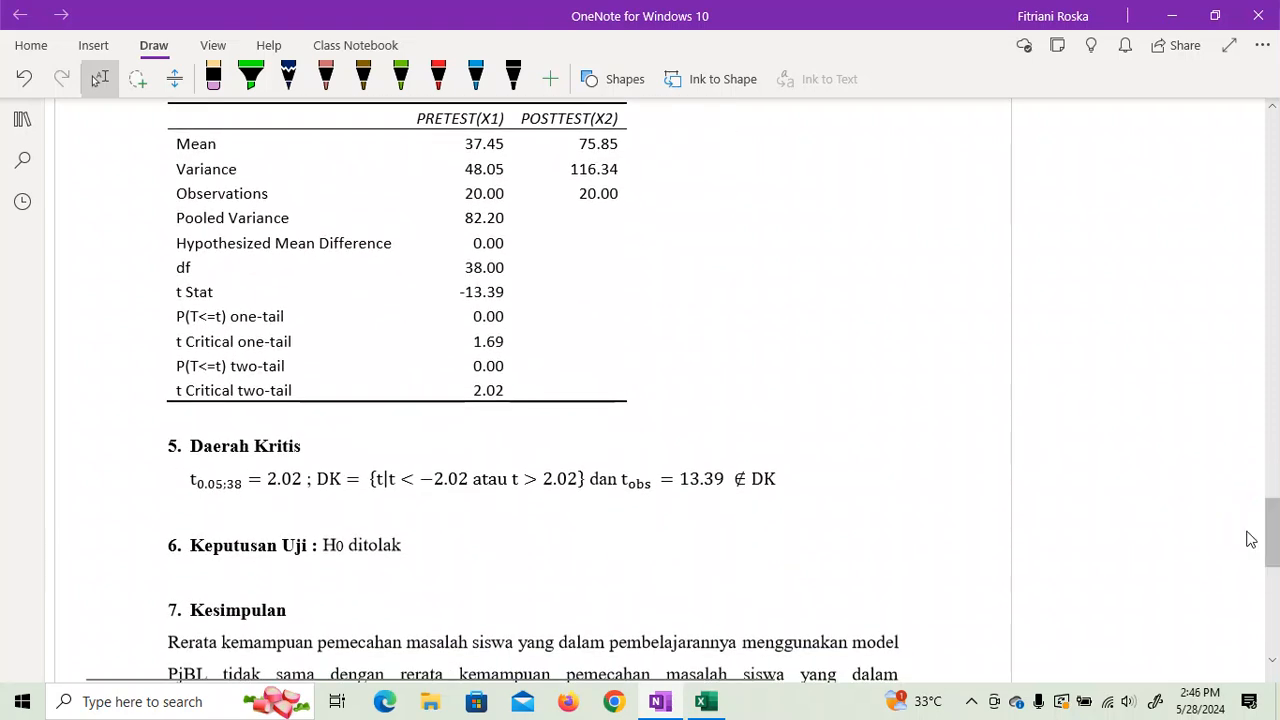
click(438, 78)
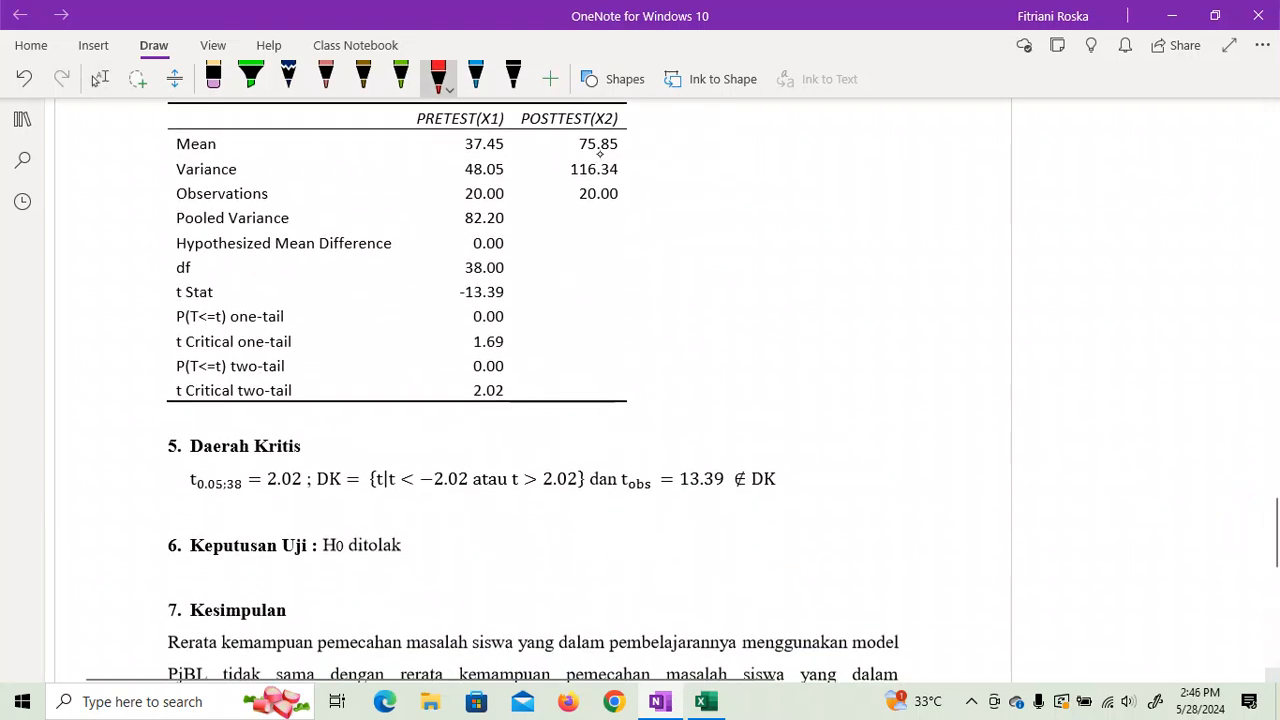
click(513, 78)
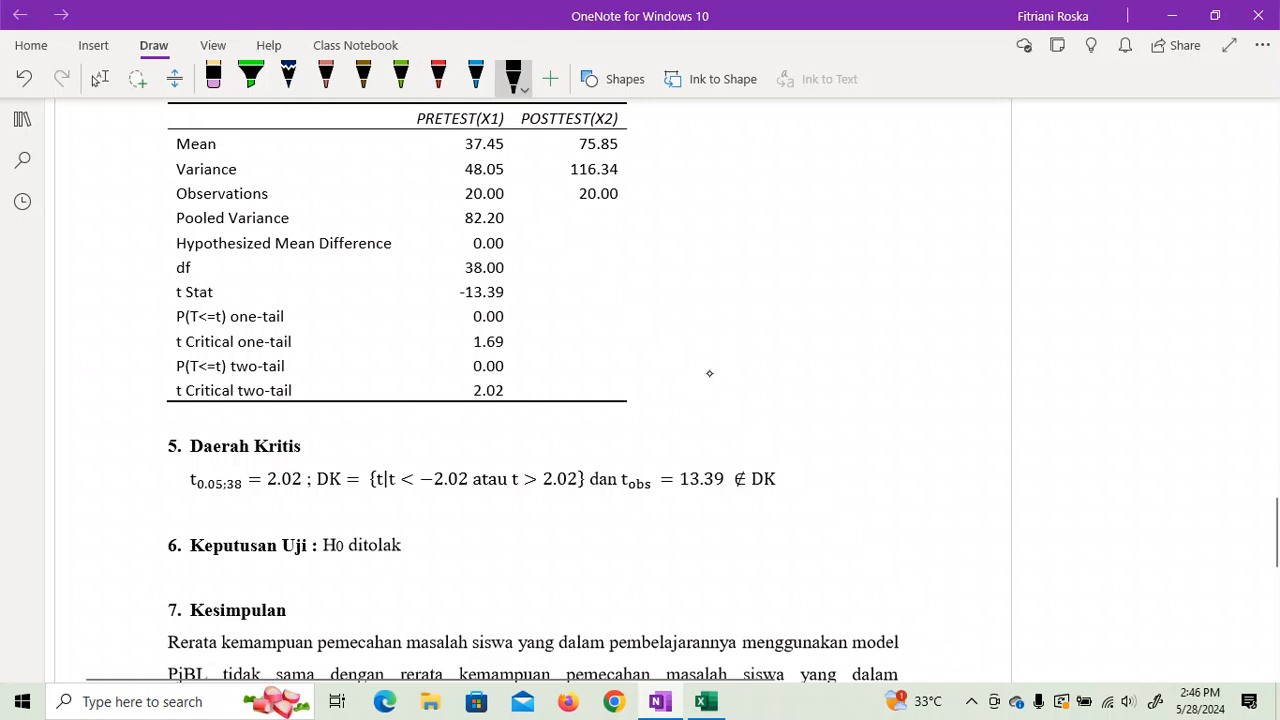
drag(683, 384, 741, 382)
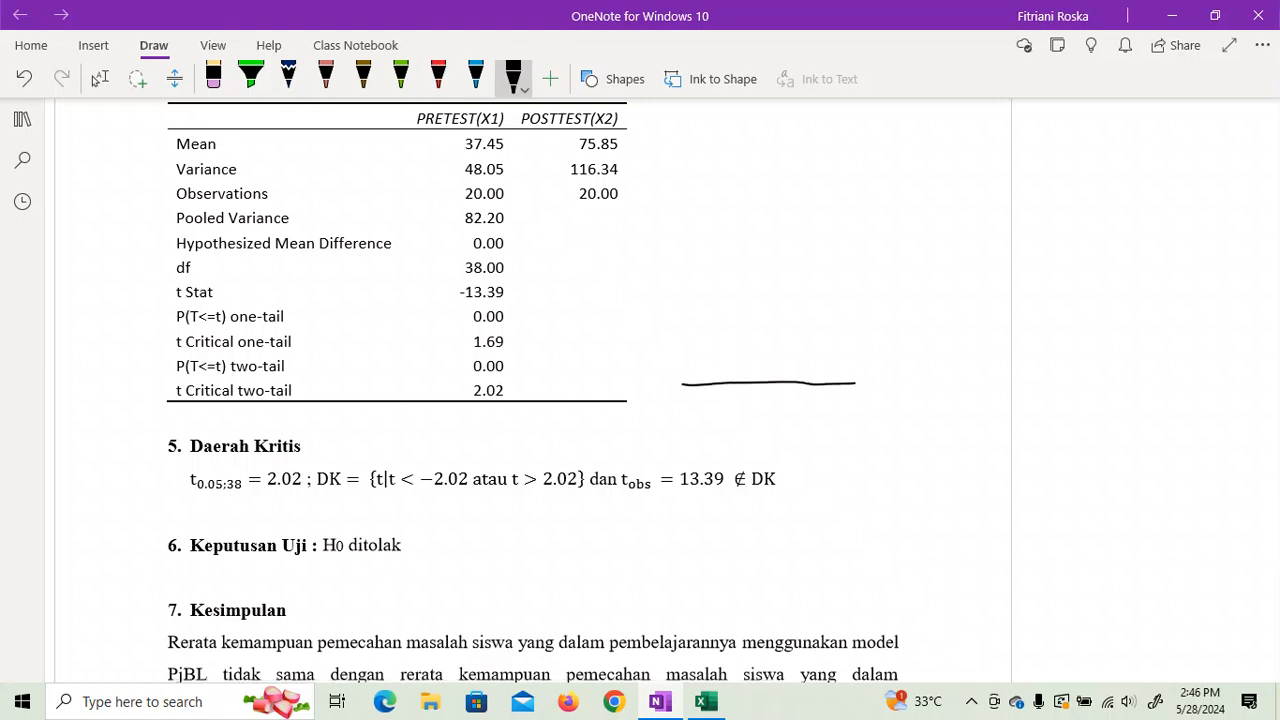
mouse_move(855, 383)
mouse_down()
mouse_move(977, 379)
mouse_move(965, 385)
mouse_up()
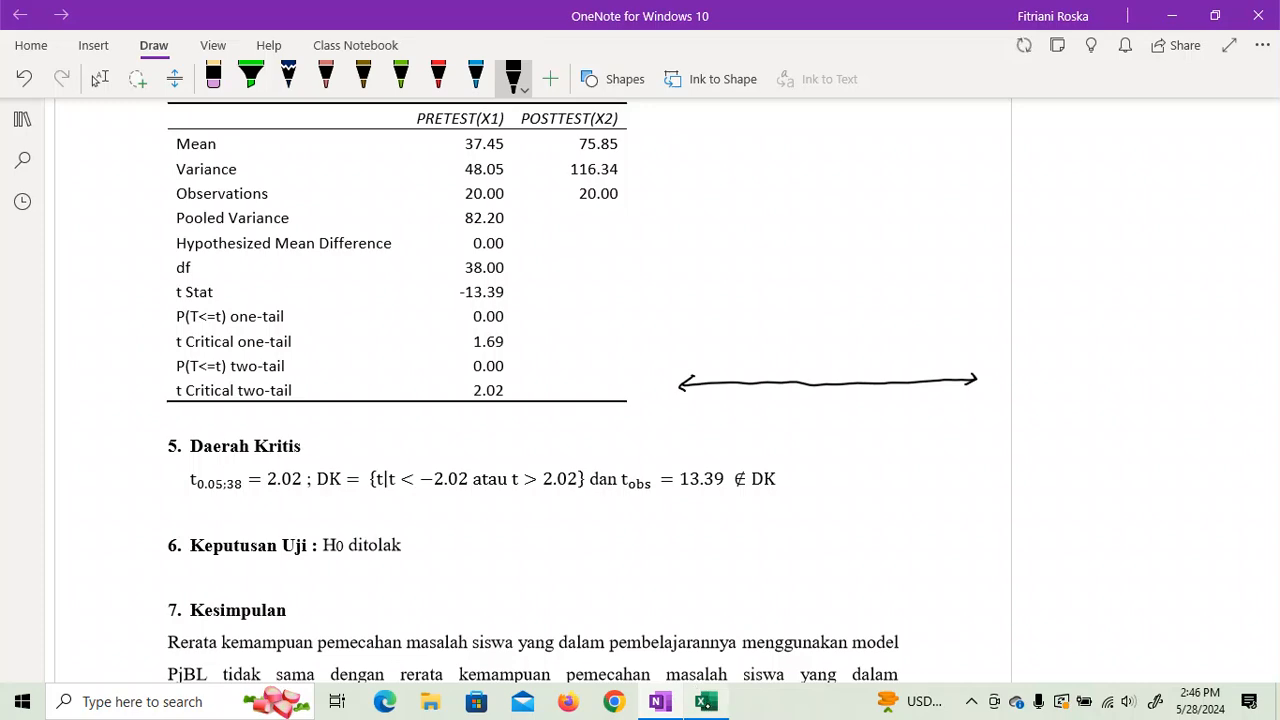
Check the t Critical two-tail value in Excel, and circle 2.02 and −2.02 in black in OneNote's Daerah Kritis set
click(704, 703)
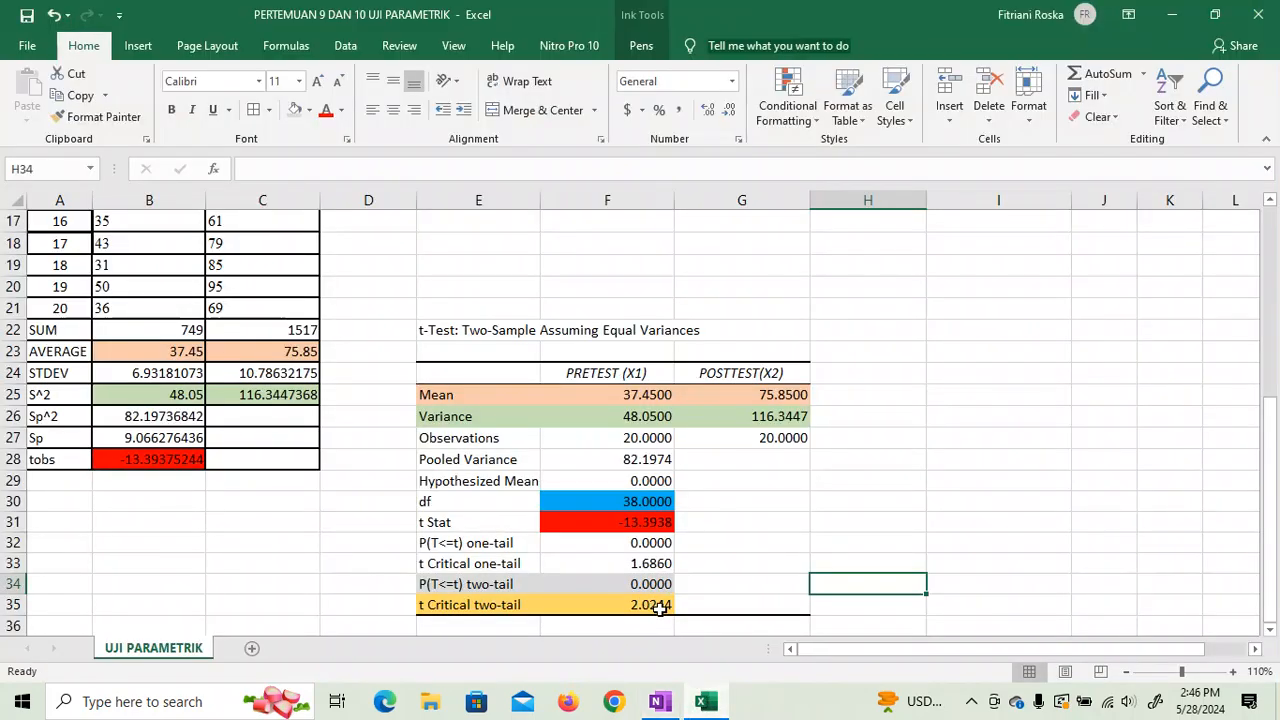
click(705, 702)
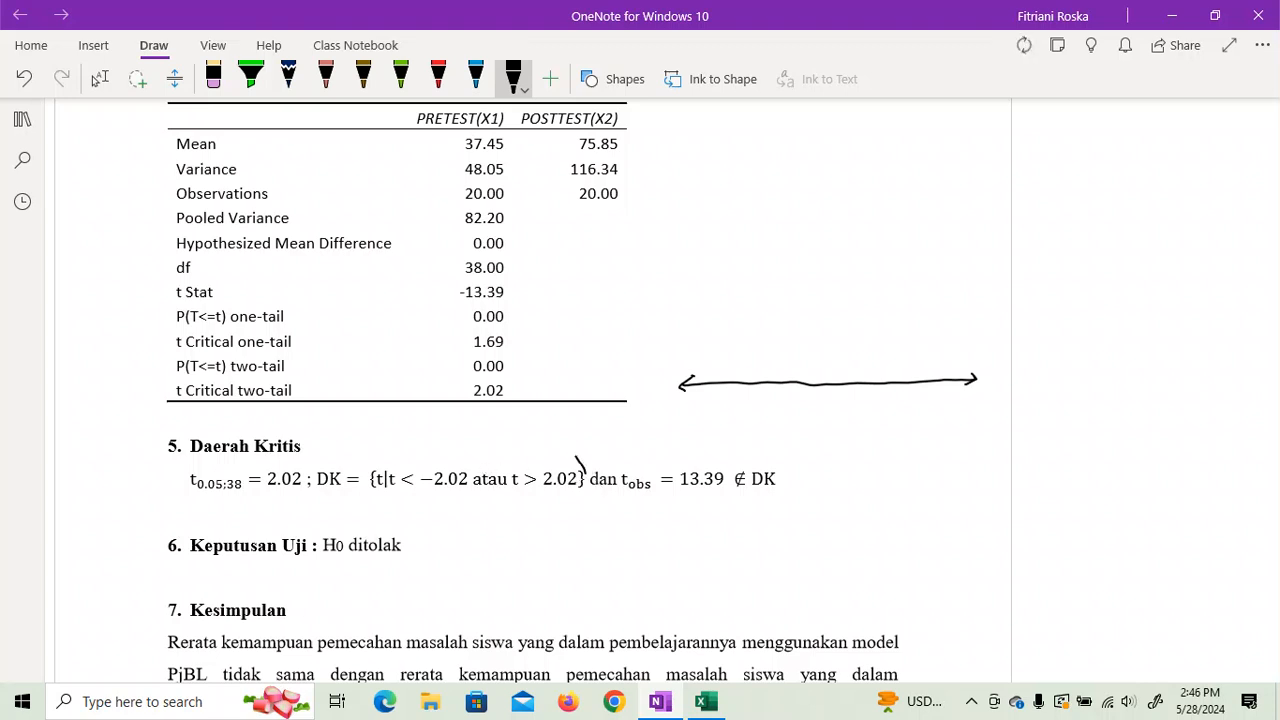
drag(585, 472, 591, 482)
mouse_move(474, 470)
mouse_down()
mouse_move(418, 488)
mouse_move(478, 468)
mouse_up()
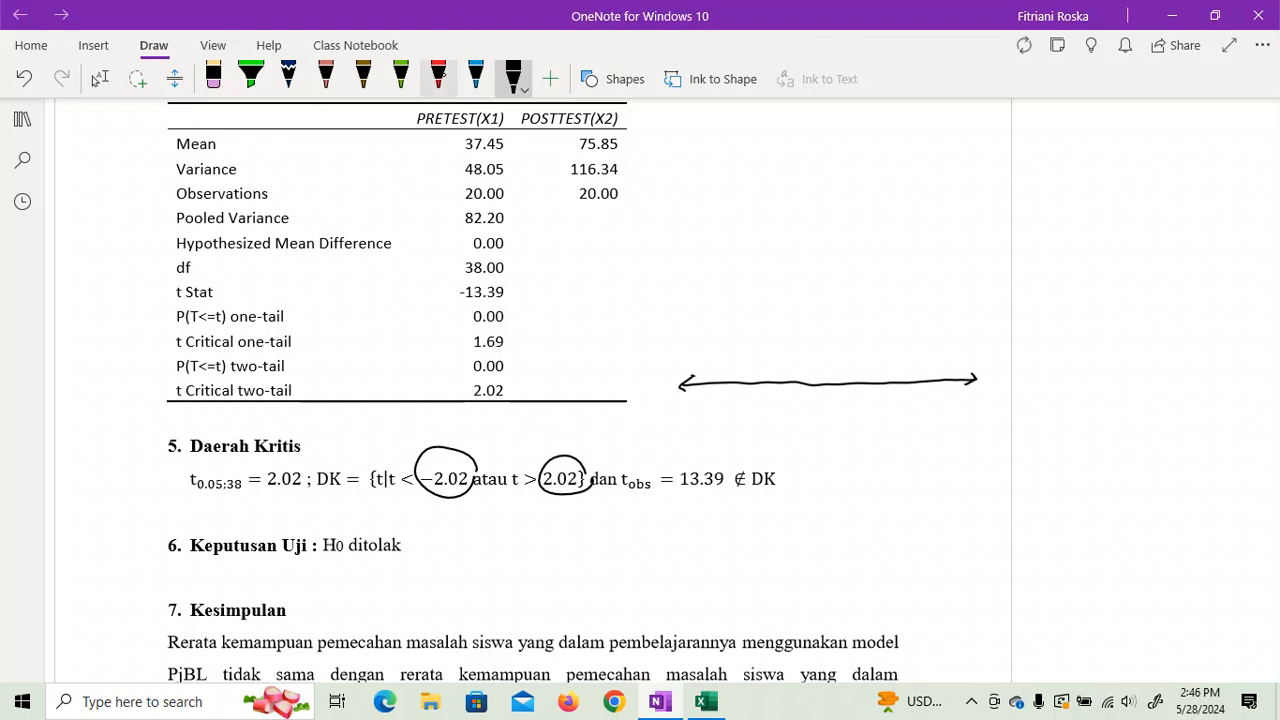
Draw a black bell-shaped distribution curve above the double-headed arrow beside the t-test table
click(438, 78)
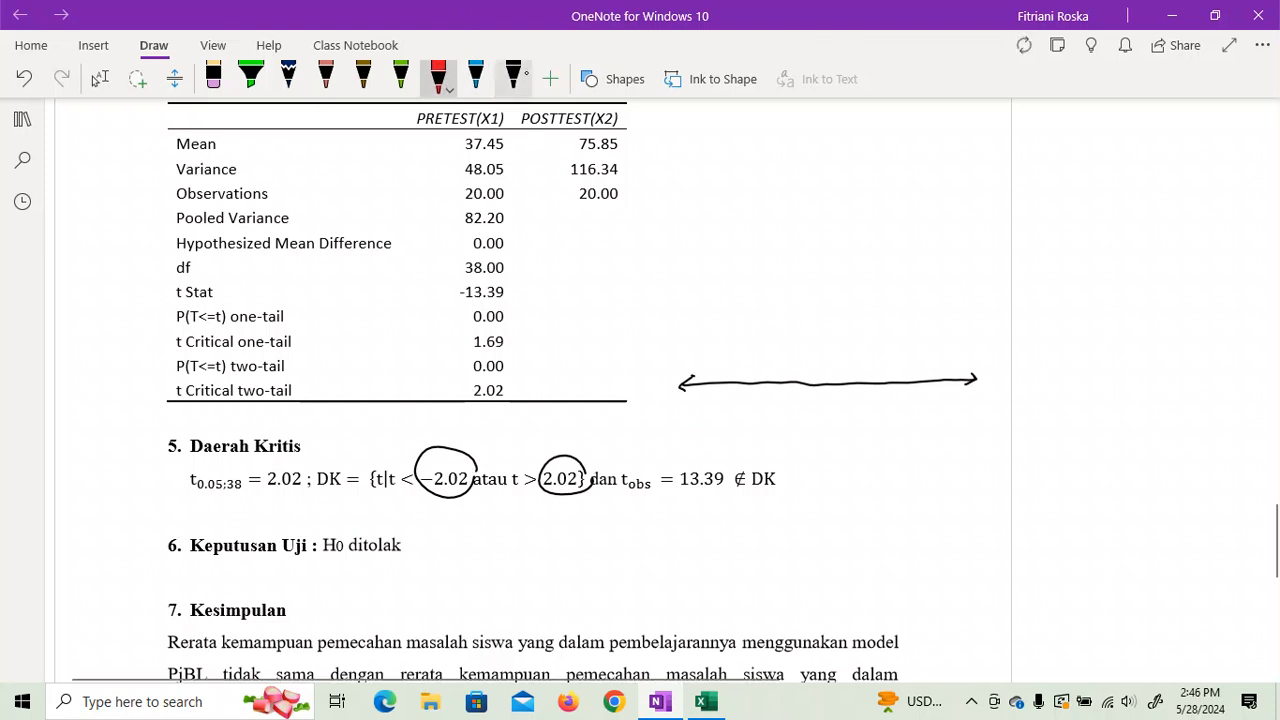
click(513, 78)
mouse_move(679, 361)
mouse_down()
mouse_move(756, 345)
mouse_move(846, 284)
mouse_move(908, 292)
mouse_move(943, 347)
mouse_move(999, 363)
mouse_up()
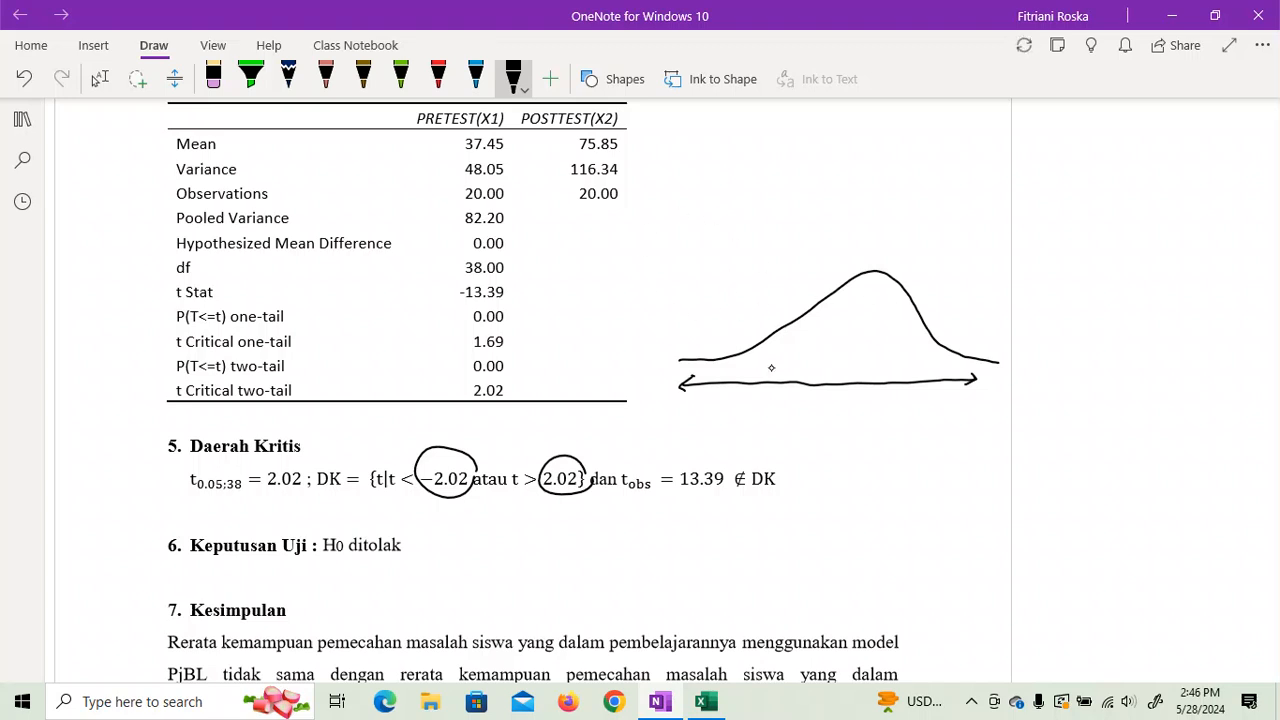
Mark the upper critical value in blue with a dashed vertical line under the curve's right slope, labelled 2.02 below the axis
click(476, 76)
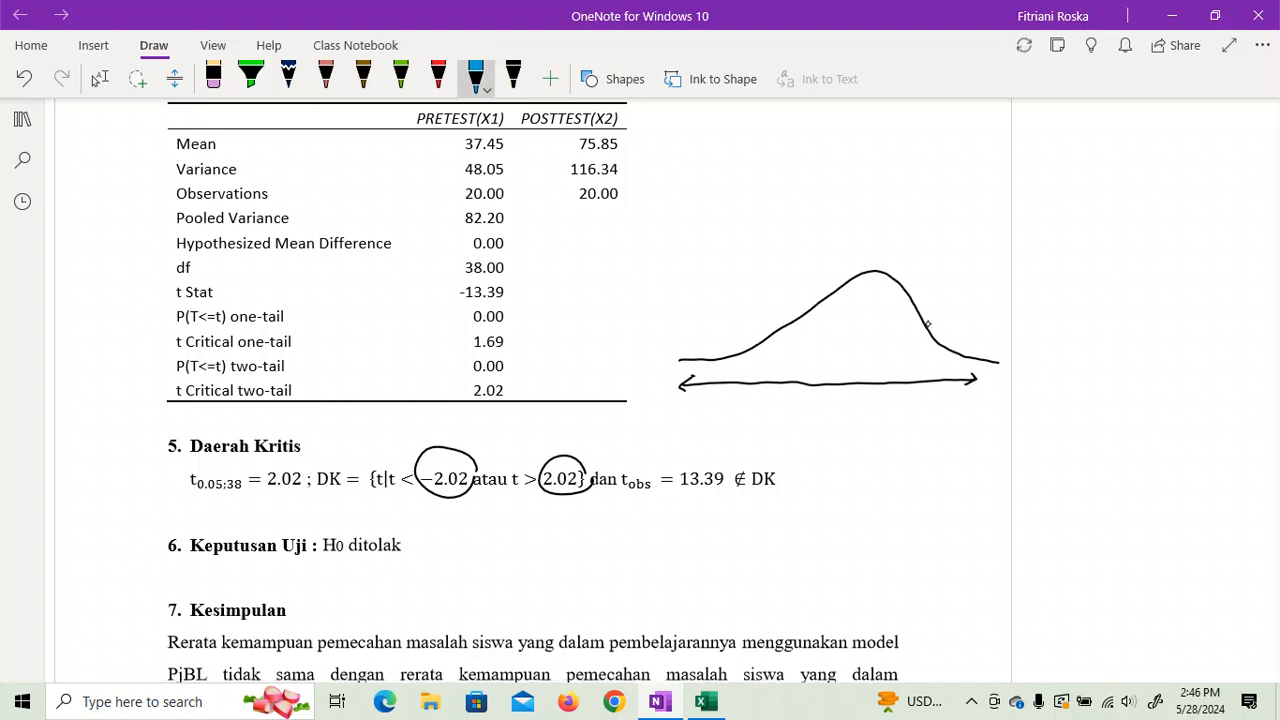
click(930, 406)
drag(922, 398, 954, 408)
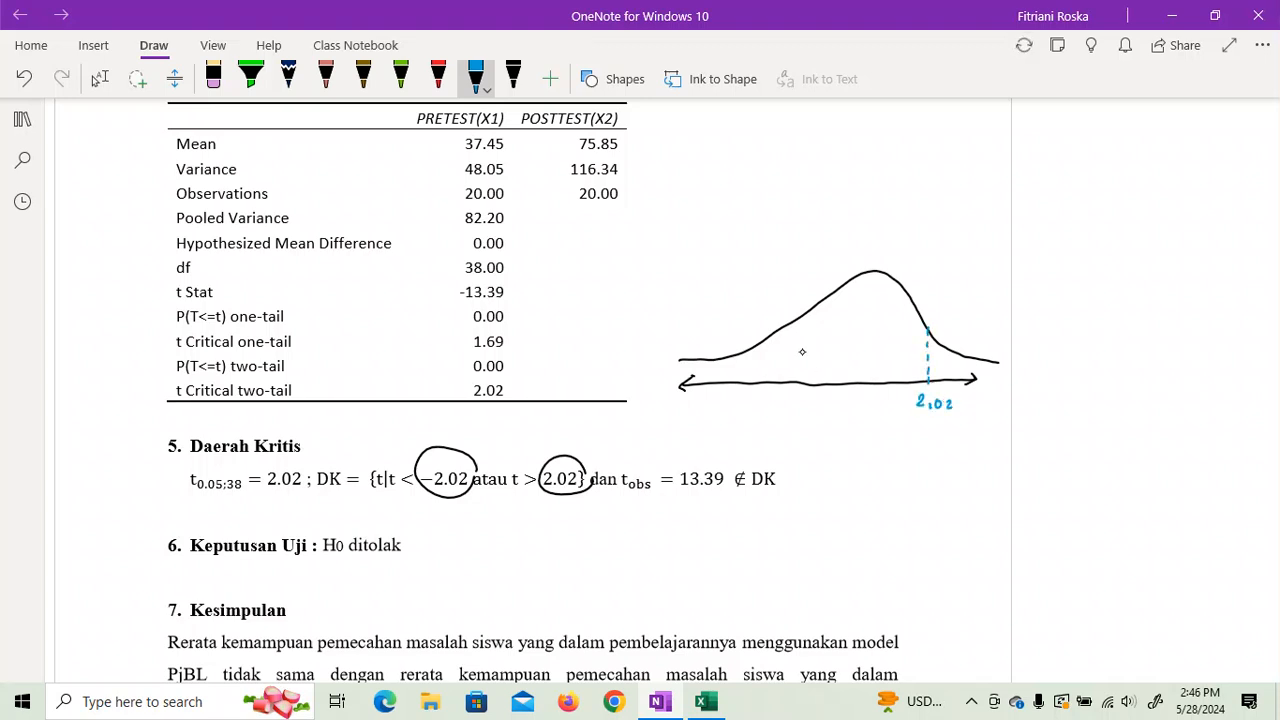